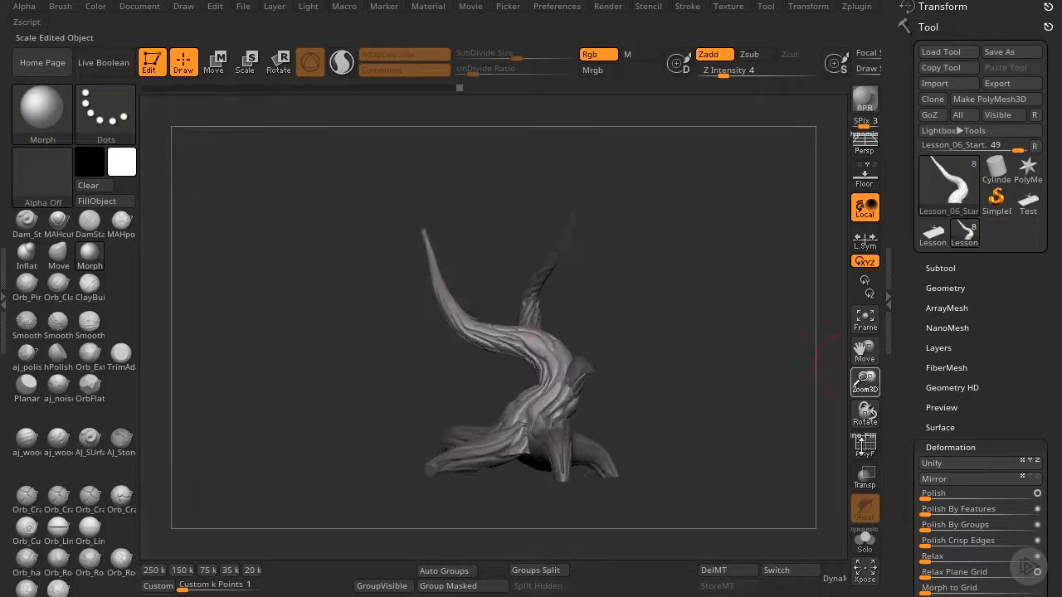
- Isolate the main twisted trunk from the other tree parts with Solo mode
drag(747, 318, 799, 365)
drag(865, 384, 853, 475)
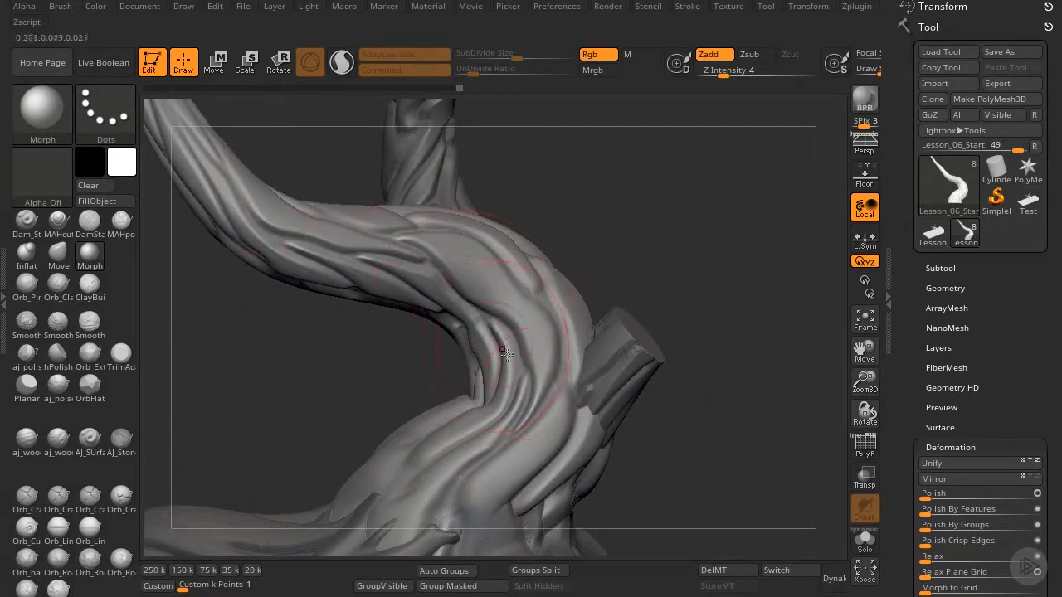
click(864, 543)
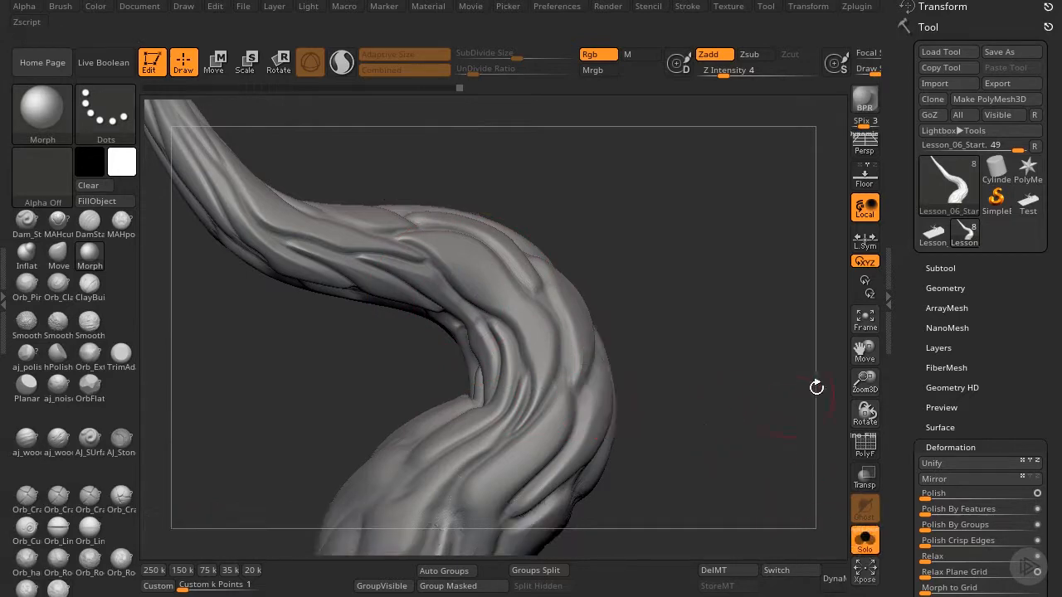
mouse_move(865, 353)
mouse_down()
mouse_move(894, 262)
mouse_move(887, 239)
mouse_move(853, 388)
mouse_move(794, 494)
mouse_up()
mouse_move(731, 390)
mouse_down()
mouse_move(702, 358)
mouse_move(711, 138)
mouse_up()
drag(650, 379, 784, 363)
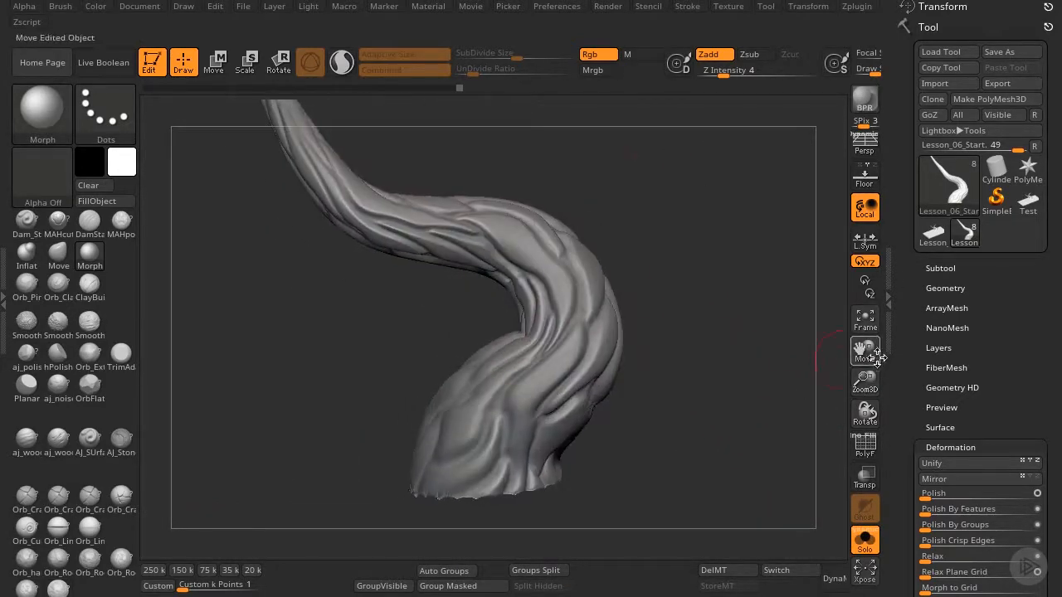
- Examine the sculpted bark ridges and grooves along the isolated trunk from several angles
drag(868, 377, 863, 411)
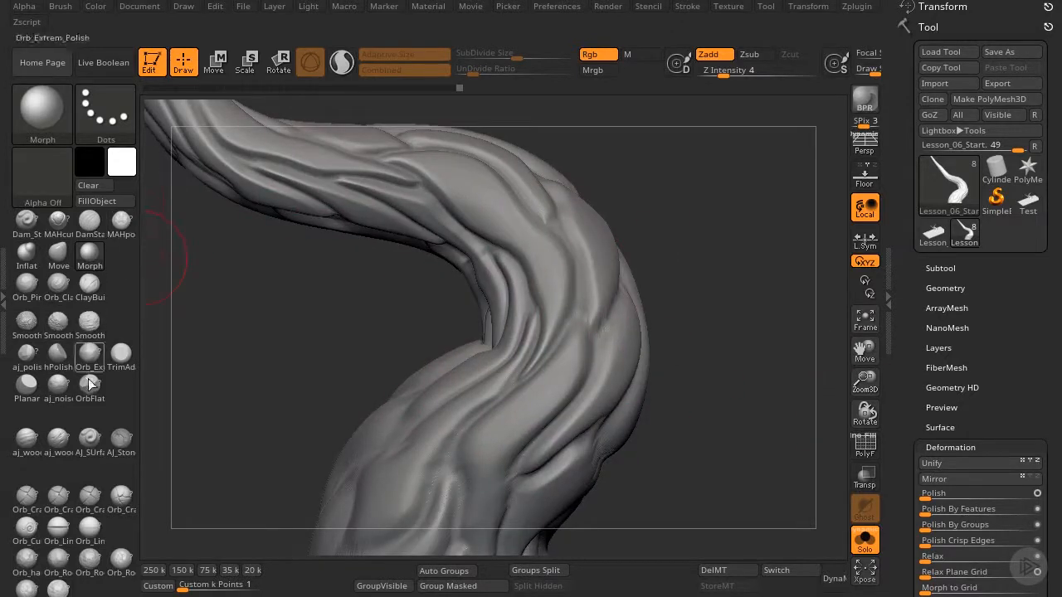
drag(391, 305, 562, 354)
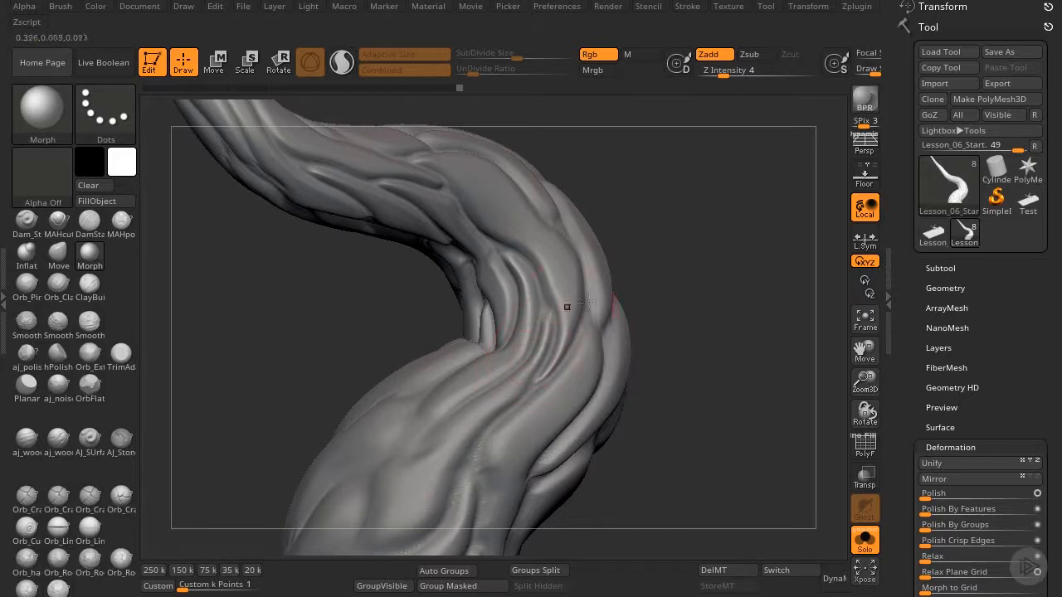
drag(865, 381, 863, 349)
drag(664, 314, 732, 289)
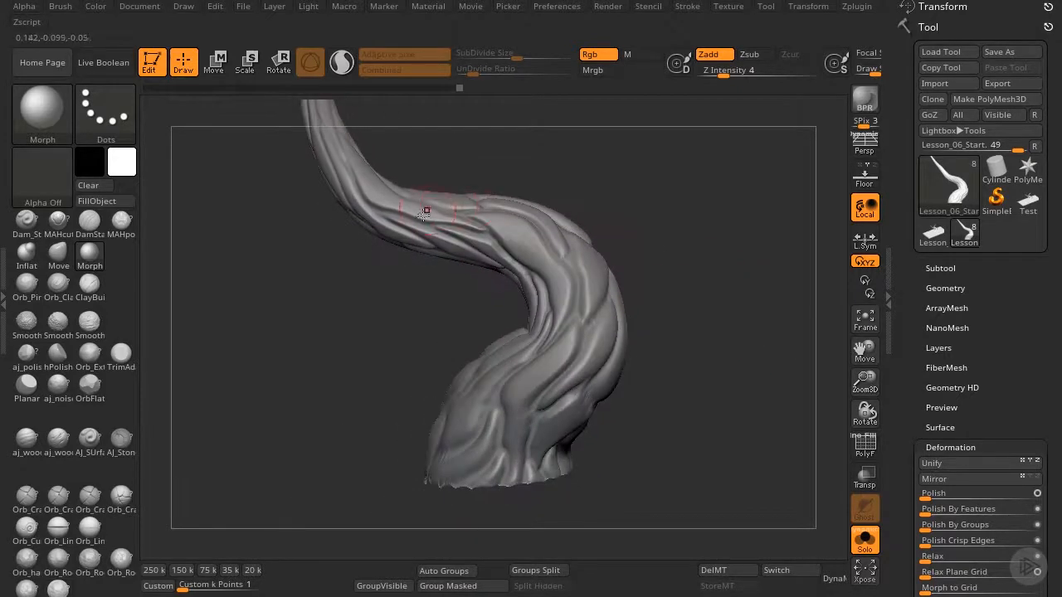
drag(863, 353, 820, 433)
drag(764, 361, 620, 340)
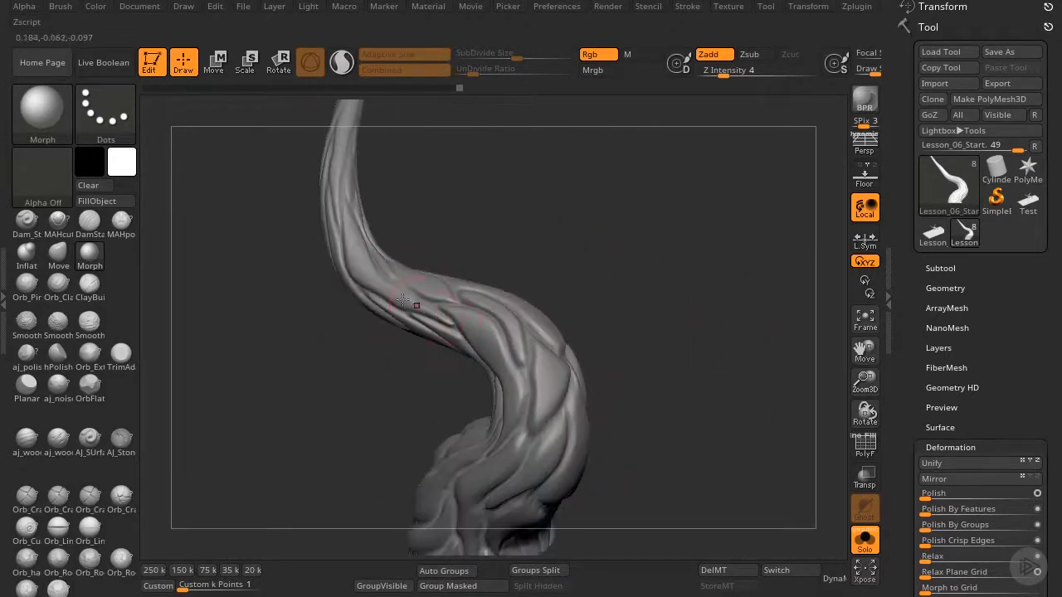
drag(380, 241, 539, 349)
drag(639, 354, 473, 273)
drag(868, 362, 866, 271)
drag(739, 256, 668, 412)
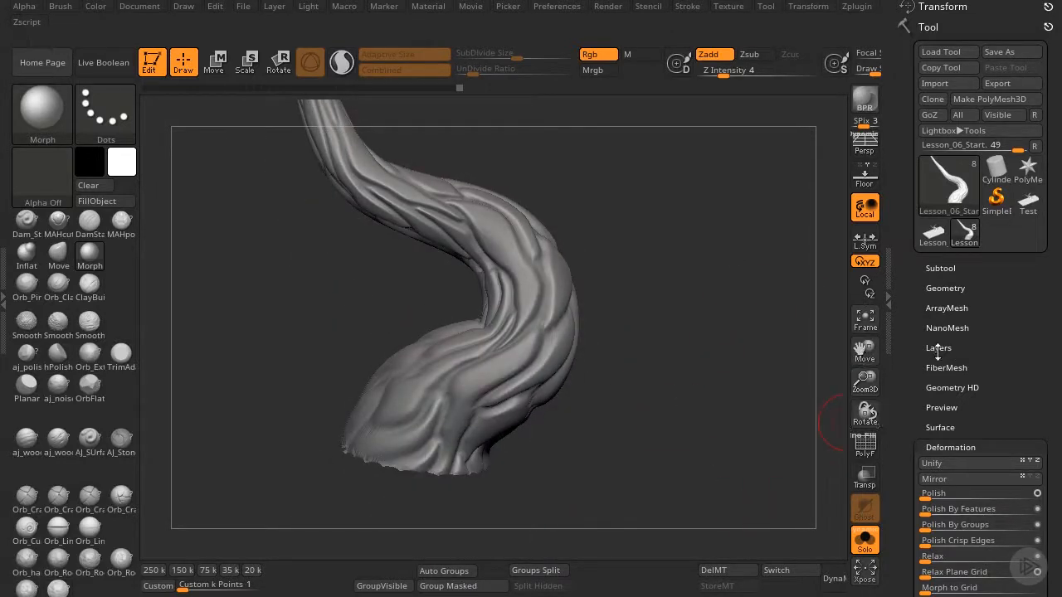
- Remesh the trunk with DynaMesh at a resolution of 2024, and dismiss the morph target note
click(944, 288)
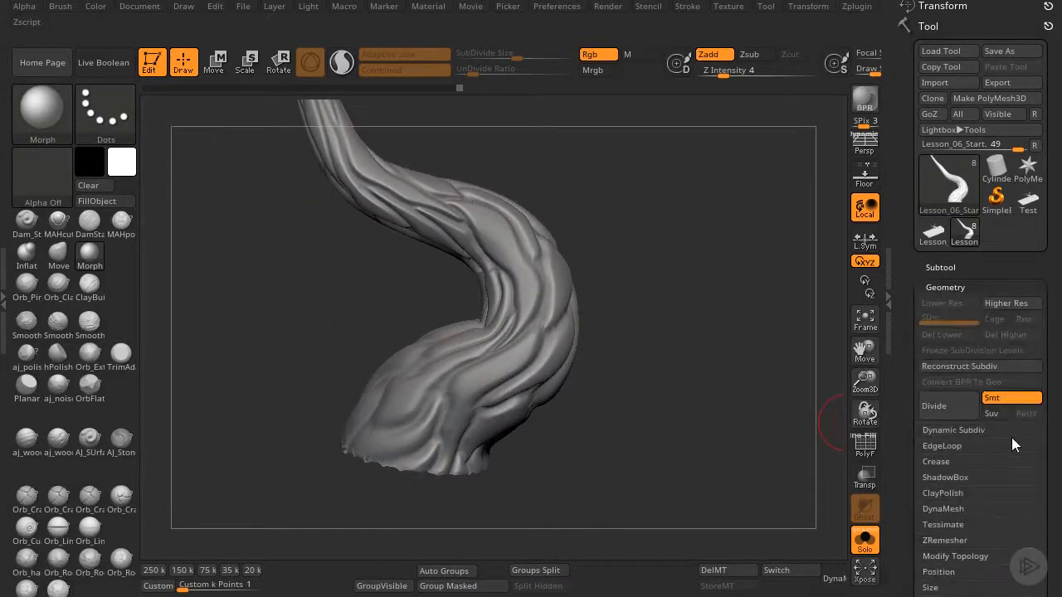
click(945, 477)
scroll(916, 395, down, 3)
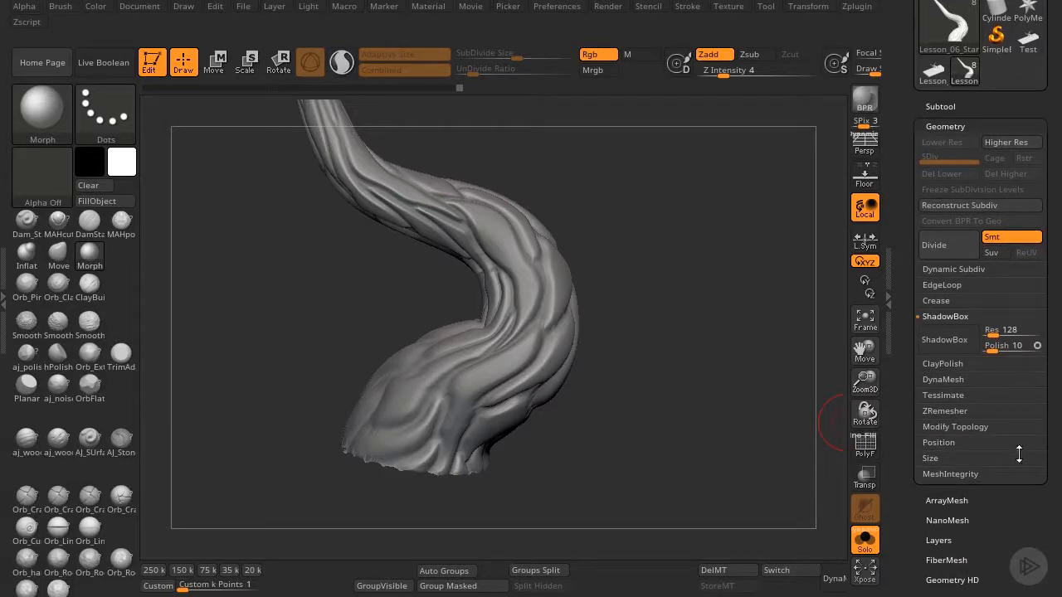
click(946, 380)
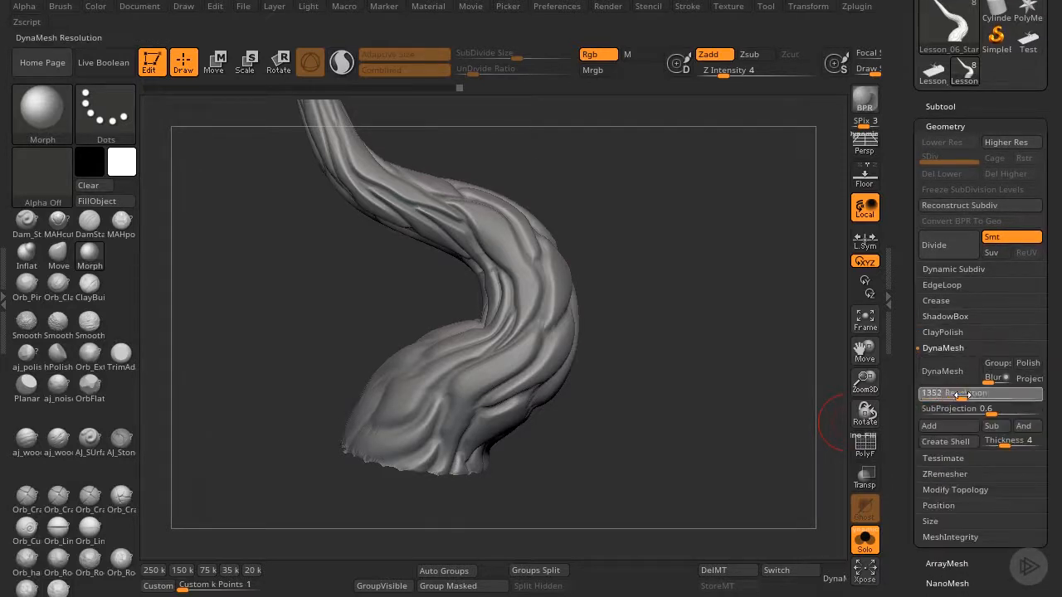
drag(965, 396, 985, 396)
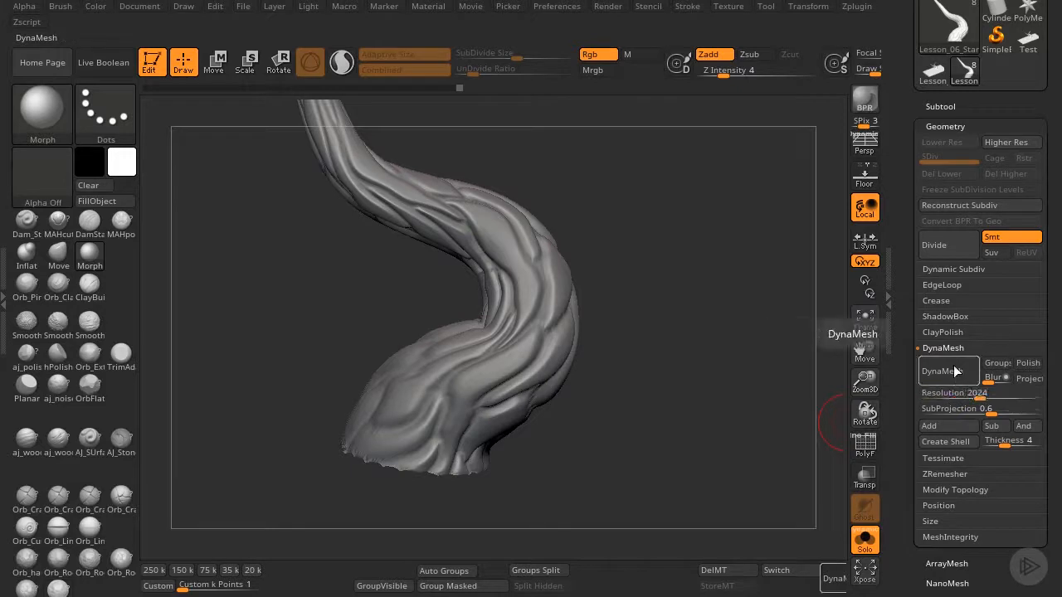
drag(746, 316, 697, 339)
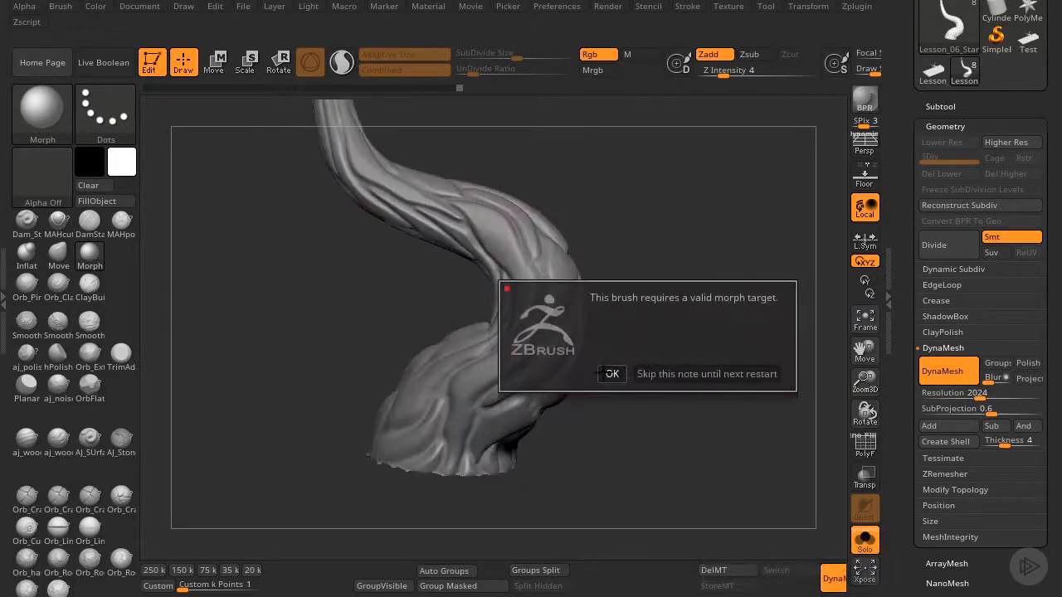
click(612, 375)
- Flatten the bark ridge on the outer side of the trunk's bend with the hPolish brush at Z Intensity 37
click(57, 357)
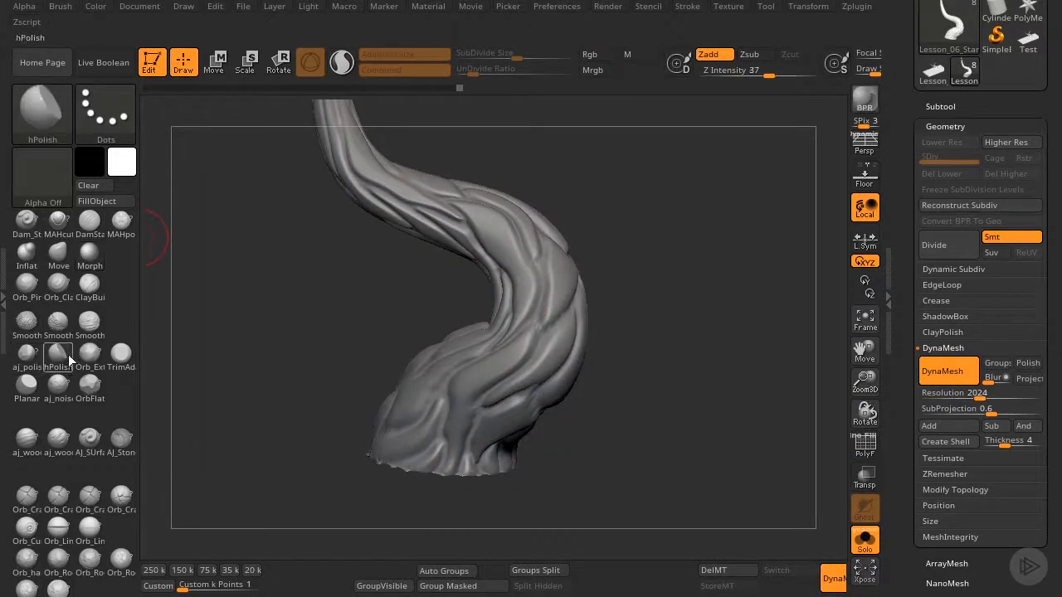
drag(864, 380, 650, 410)
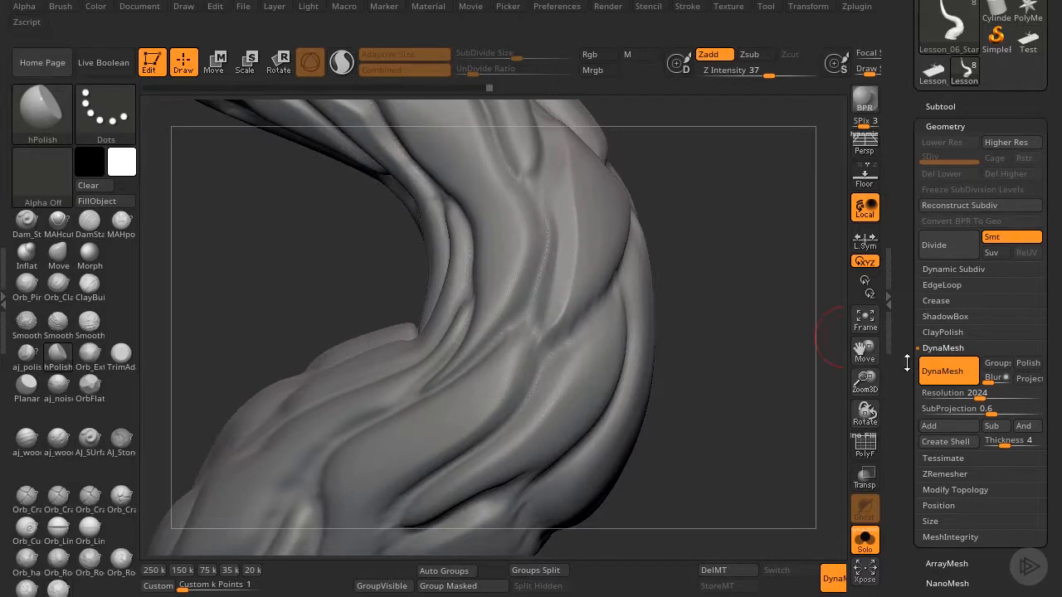
drag(865, 382, 848, 370)
drag(747, 357, 523, 327)
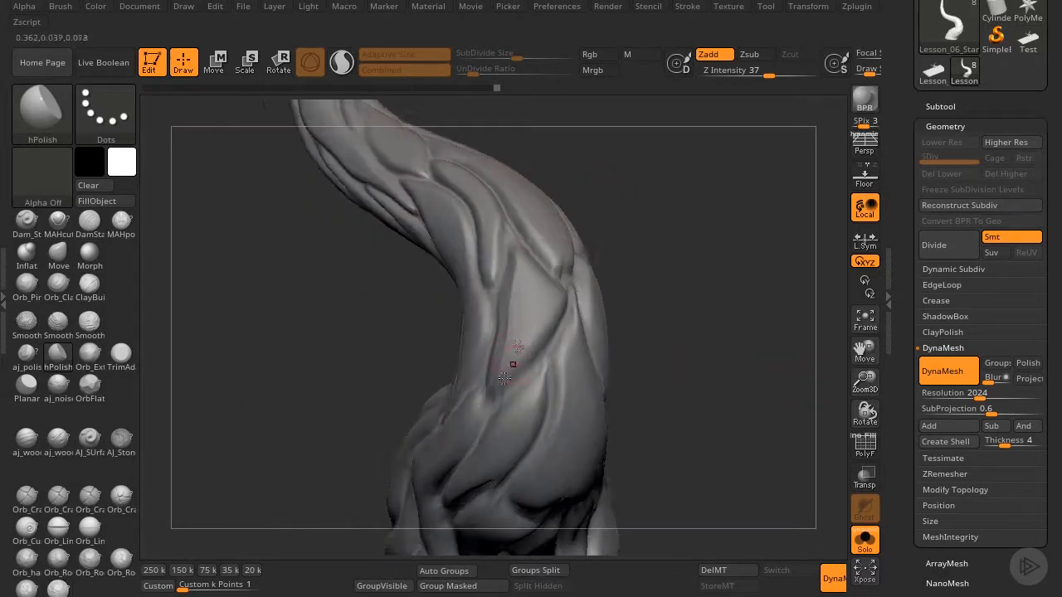
drag(504, 379, 558, 303)
drag(747, 359, 619, 383)
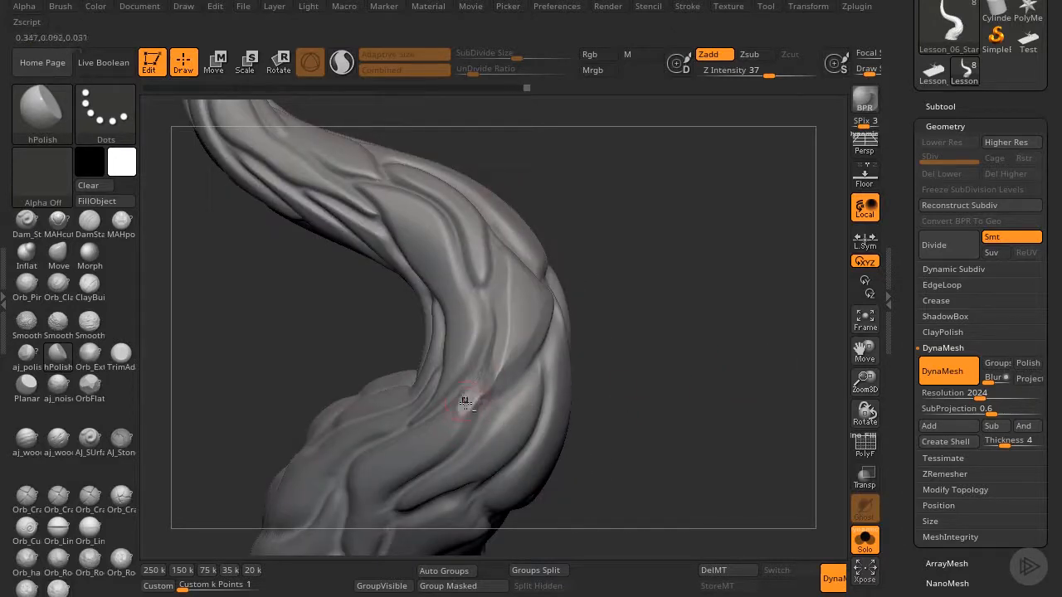
mouse_move(503, 380)
mouse_down()
mouse_move(451, 446)
mouse_move(435, 433)
mouse_up()
- Smooth the hard crease along the polished ridge on the bend and flatten the surface beside it with hPolish
drag(871, 370, 882, 440)
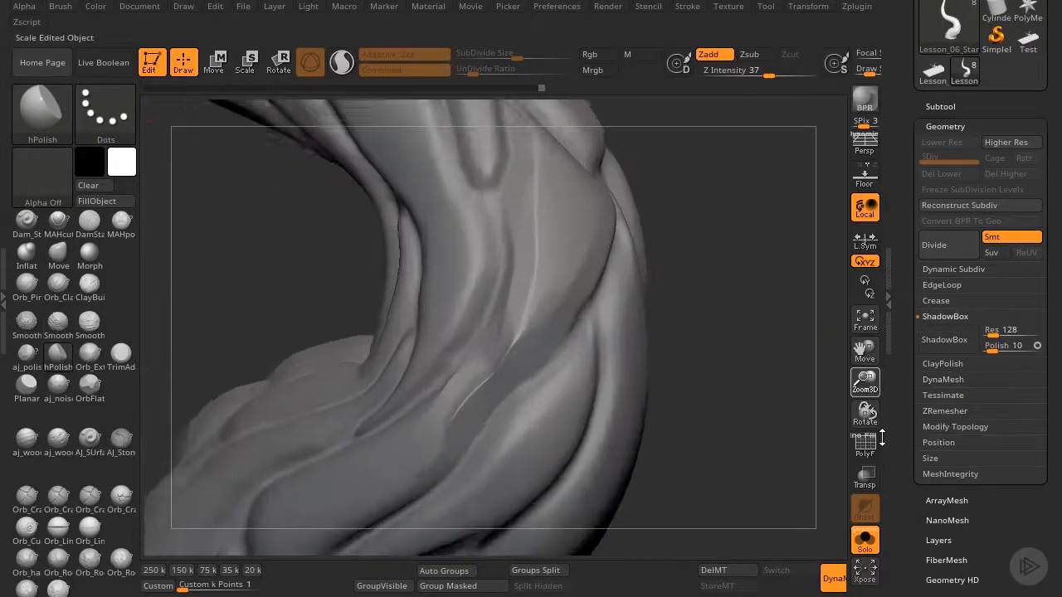
drag(747, 348, 653, 308)
mouse_move(465, 423)
shift+mouse_down()
mouse_move(448, 424)
mouse_move(522, 290)
shift+mouse_up()
mouse_move(442, 453)
shift+mouse_down()
mouse_move(448, 386)
mouse_move(440, 408)
shift+mouse_up()
mouse_move(469, 366)
mouse_down()
mouse_move(509, 310)
mouse_move(407, 425)
mouse_move(443, 374)
mouse_up()
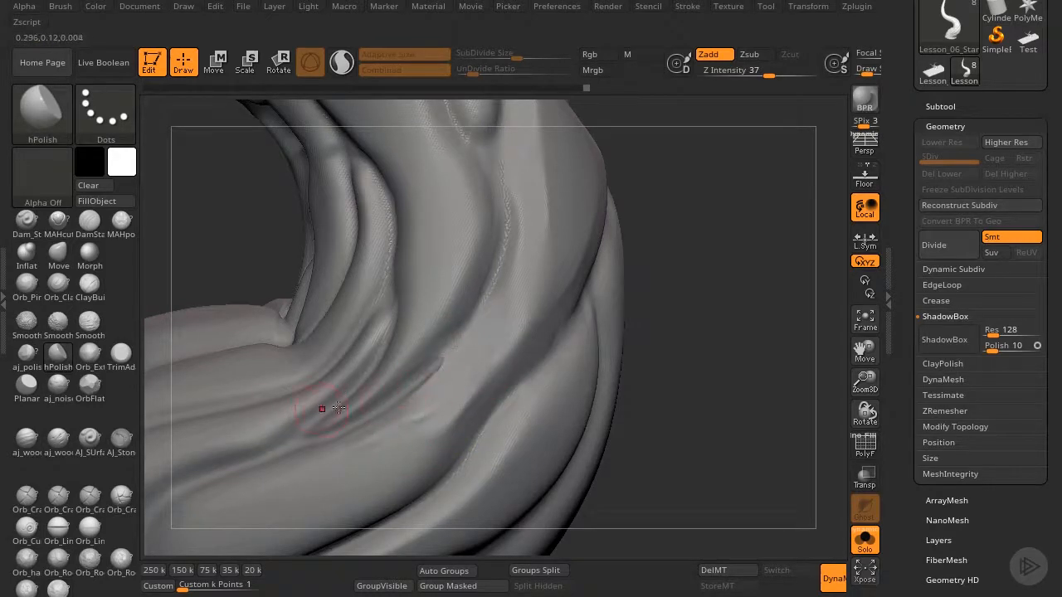
- Flatten the merging bark strands below the bend with hPolish, update the DynaMesh, and smooth the area
mouse_move(421, 338)
mouse_down()
mouse_move(385, 389)
mouse_move(481, 276)
mouse_up()
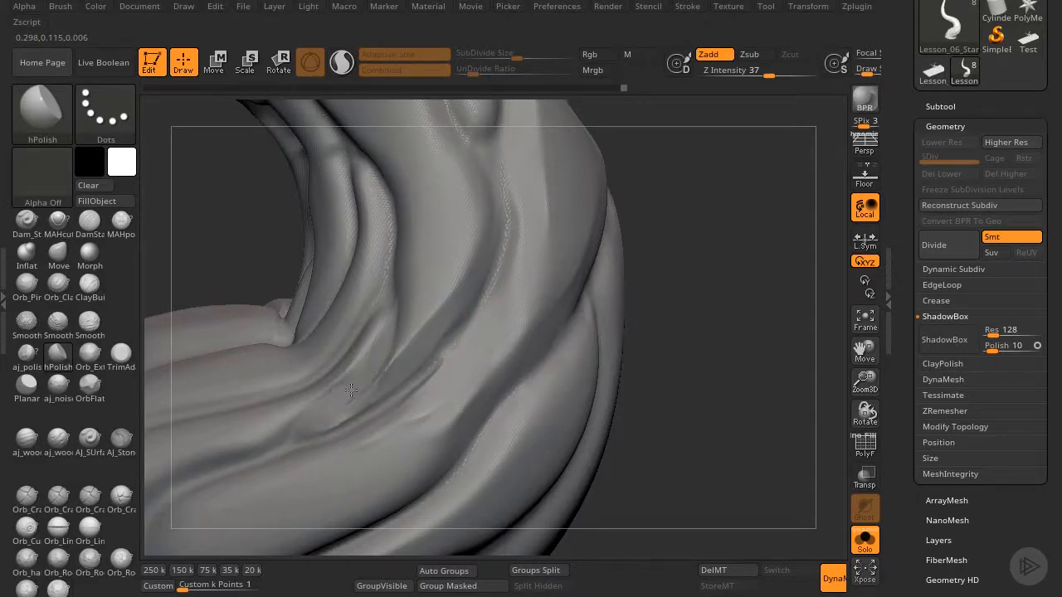
drag(386, 382, 357, 403)
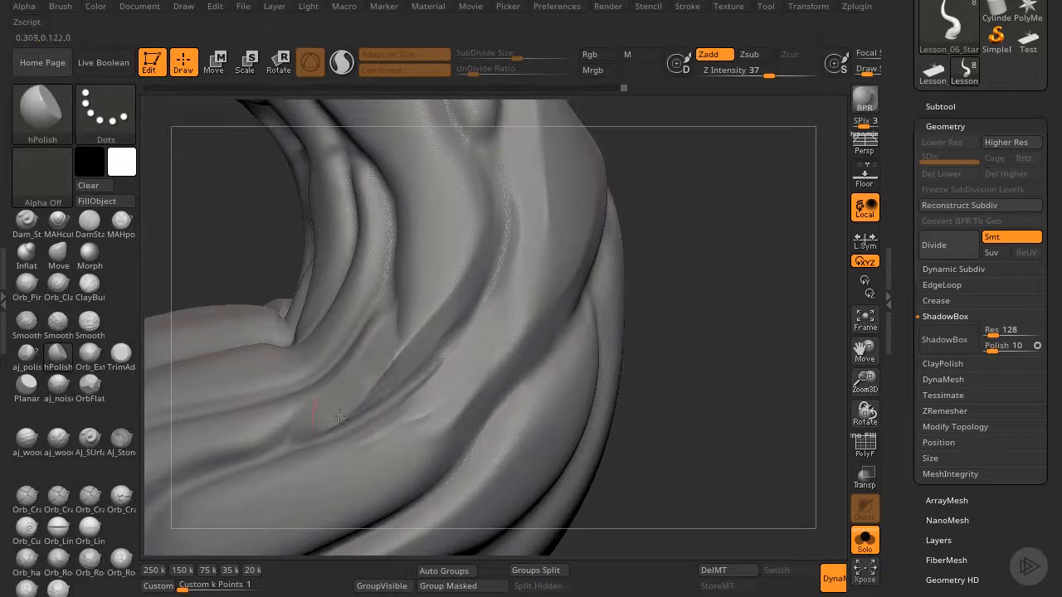
ctrl+drag(699, 268, 711, 308)
shift+drag(351, 408, 381, 375)
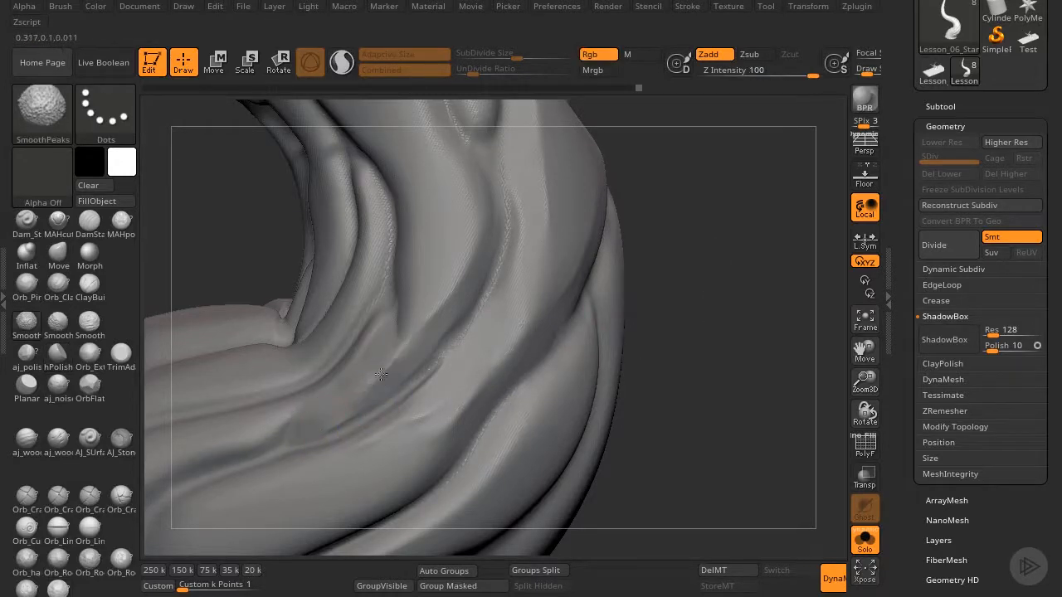
- Update the DynaMesh again, smooth the strands' junction with SmoothPeaks, and polish its lower end
key(ctrl)
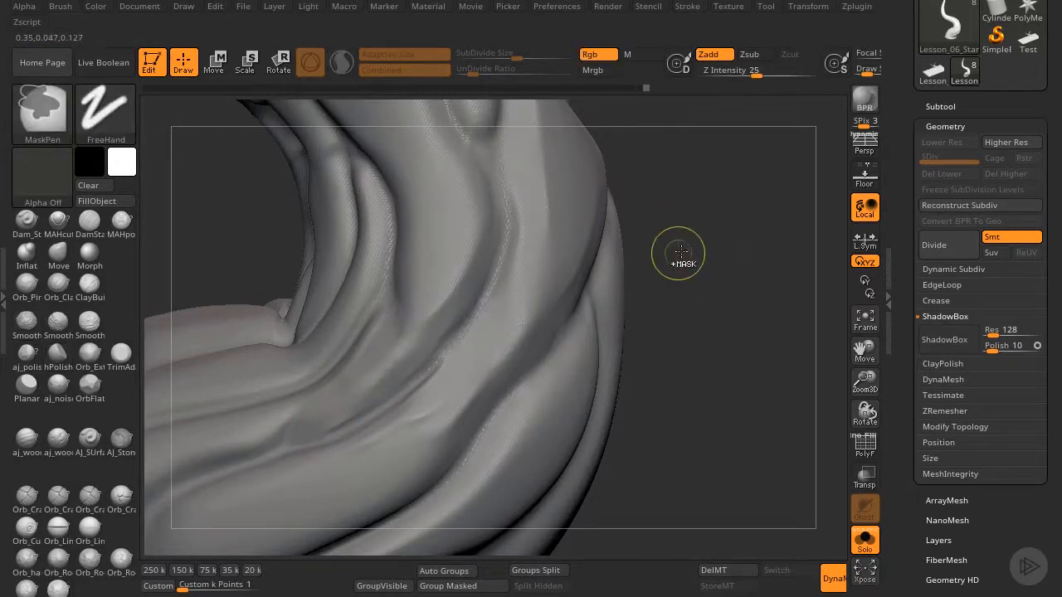
ctrl+drag(687, 238, 726, 320)
key(shift)
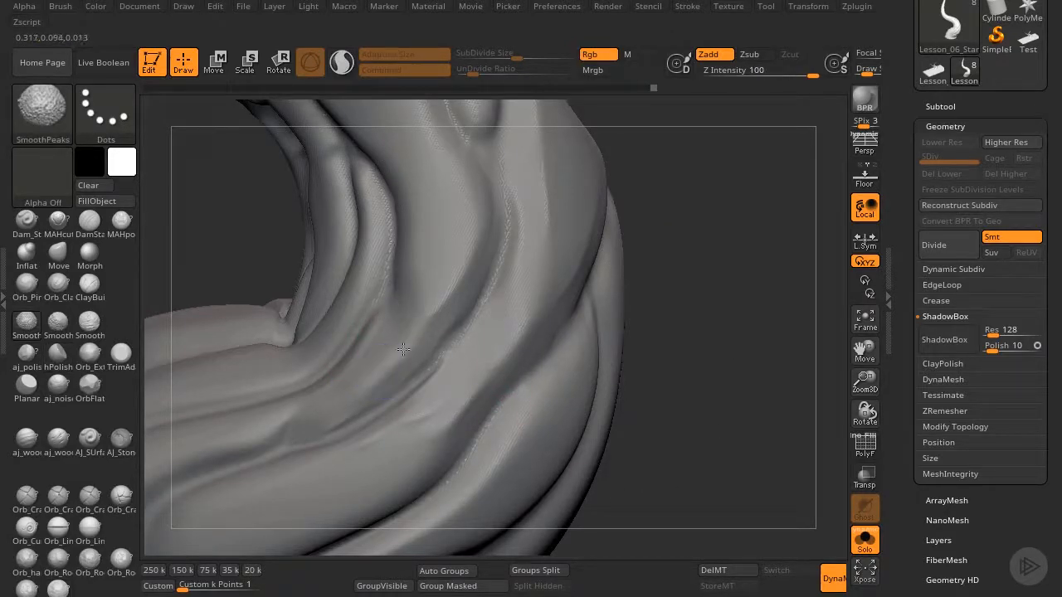
drag(306, 424, 247, 449)
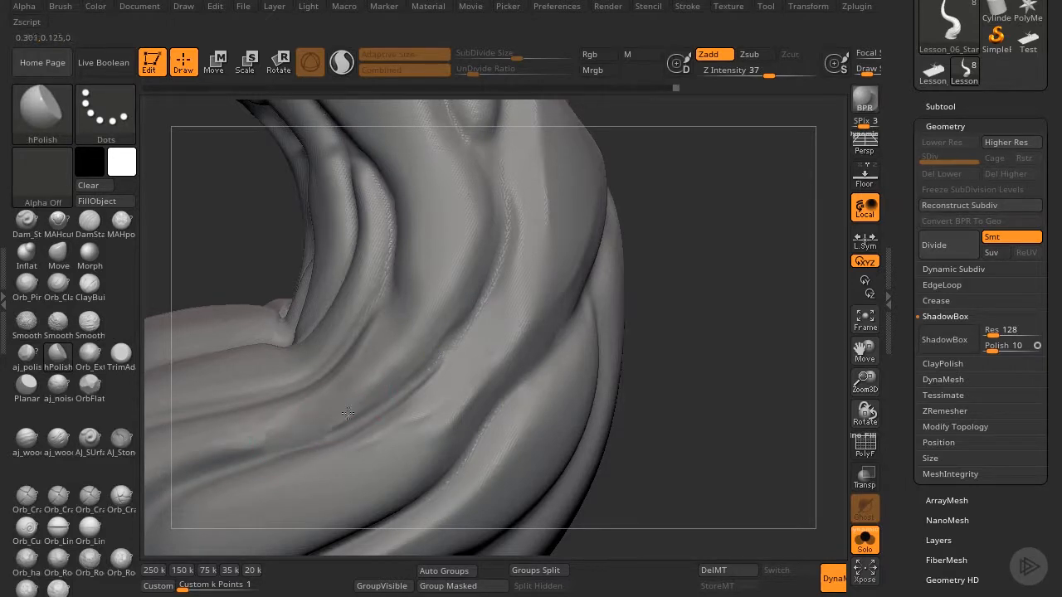
- Polish the edges of the narrow vertical groove and neighbouring strand on the outer side of the lower trunk
key(f)
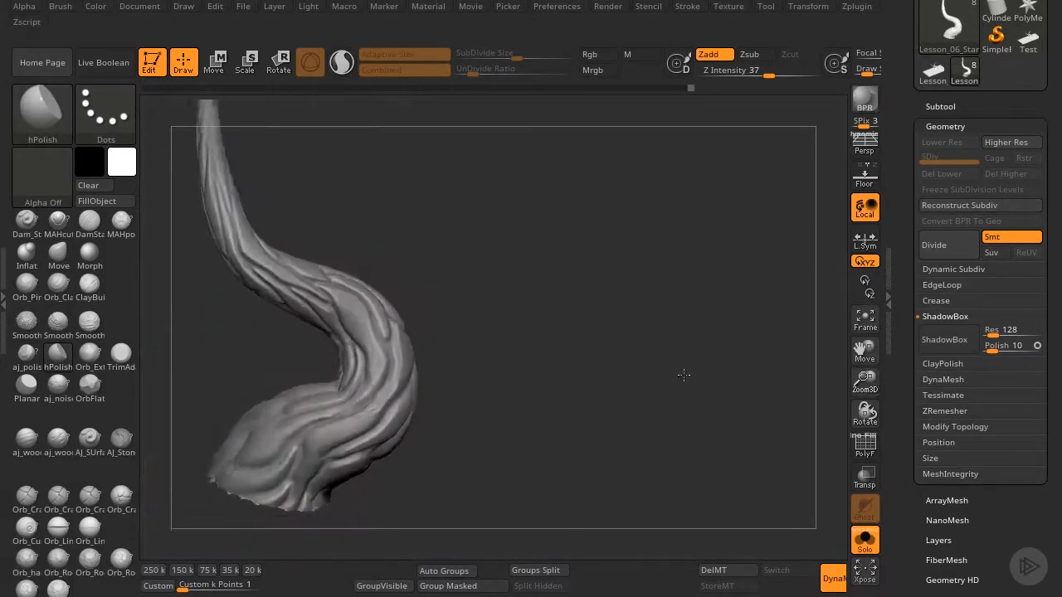
drag(865, 382, 819, 519)
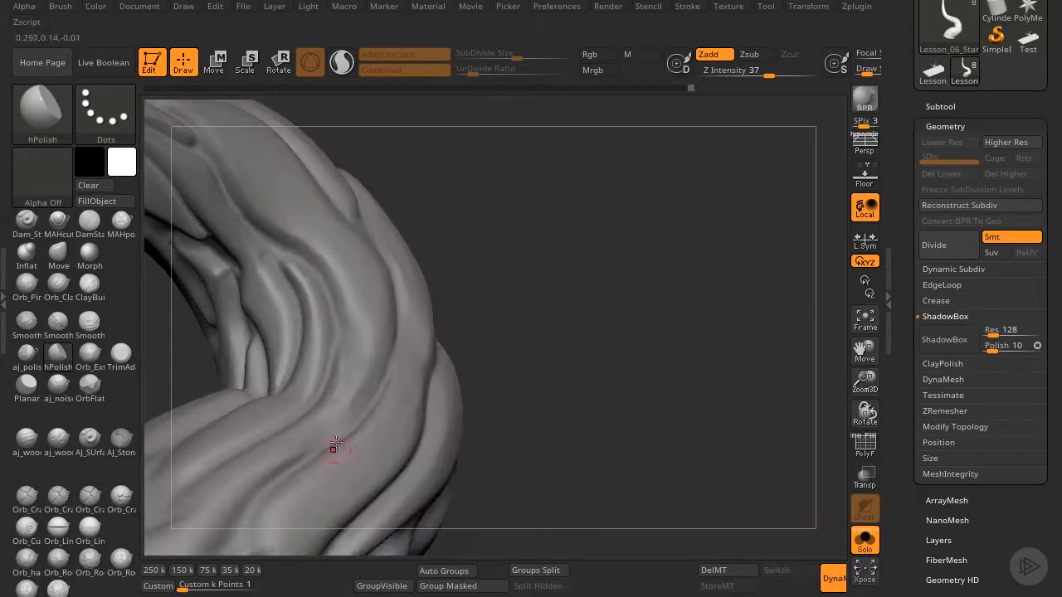
mouse_move(537, 298)
mouse_down()
mouse_move(474, 312)
mouse_move(671, 327)
mouse_move(719, 303)
mouse_move(894, 331)
mouse_move(818, 229)
mouse_up()
drag(864, 380, 863, 353)
drag(813, 320, 683, 308)
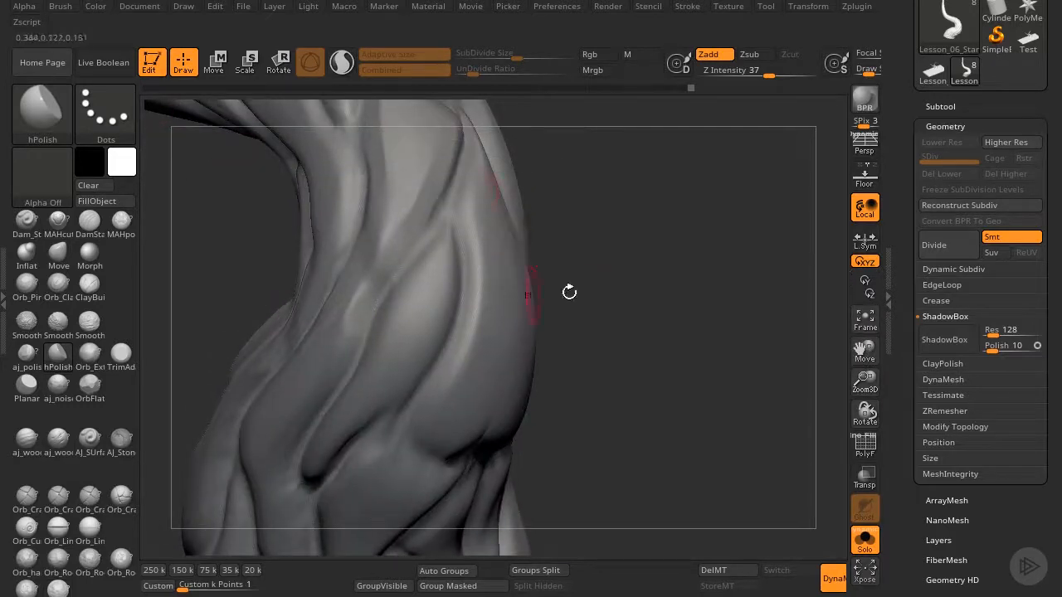
drag(569, 290, 386, 288)
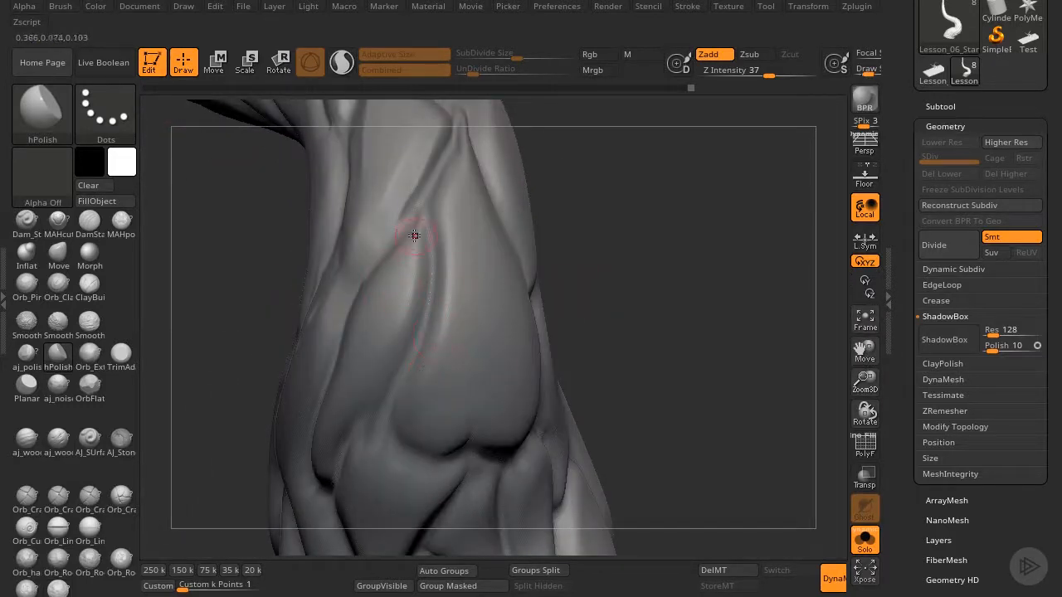
drag(422, 246, 397, 242)
drag(598, 277, 580, 245)
mouse_move(370, 243)
mouse_down()
mouse_move(392, 253)
mouse_move(360, 308)
mouse_up()
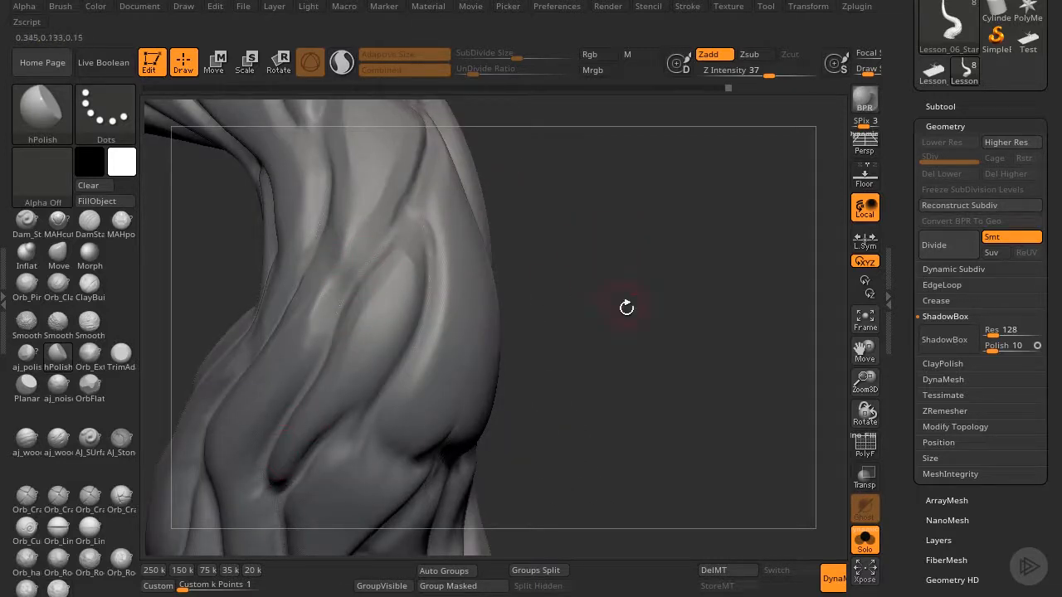
- Flatten the interior and edges of the slanted groove above the trunk's base with hPolish
drag(627, 308, 600, 311)
drag(864, 382, 864, 402)
drag(865, 351, 854, 246)
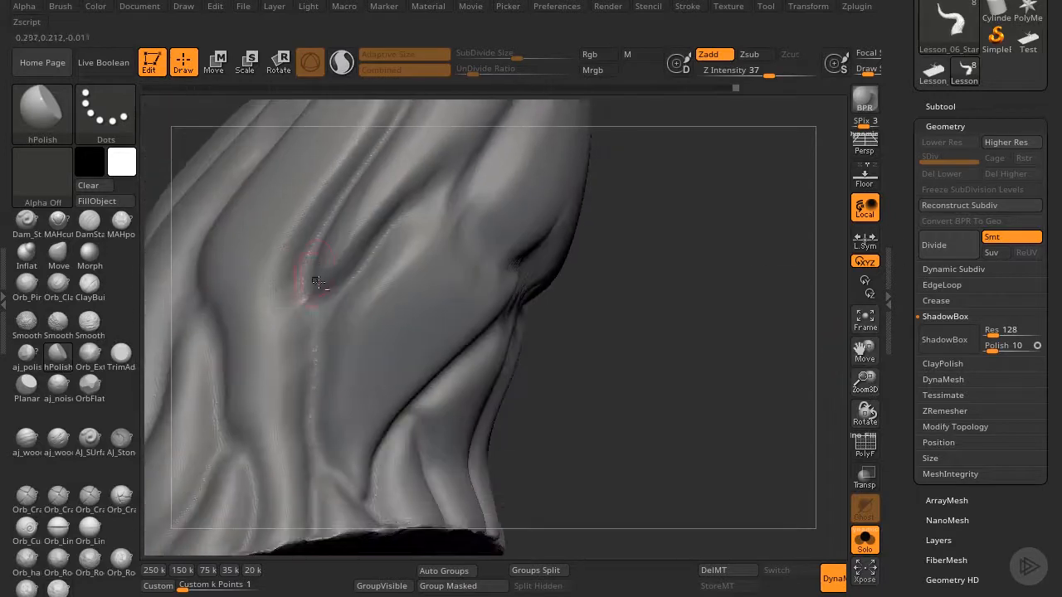
mouse_move(316, 282)
mouse_down()
mouse_move(360, 224)
mouse_move(311, 290)
mouse_move(338, 244)
mouse_up()
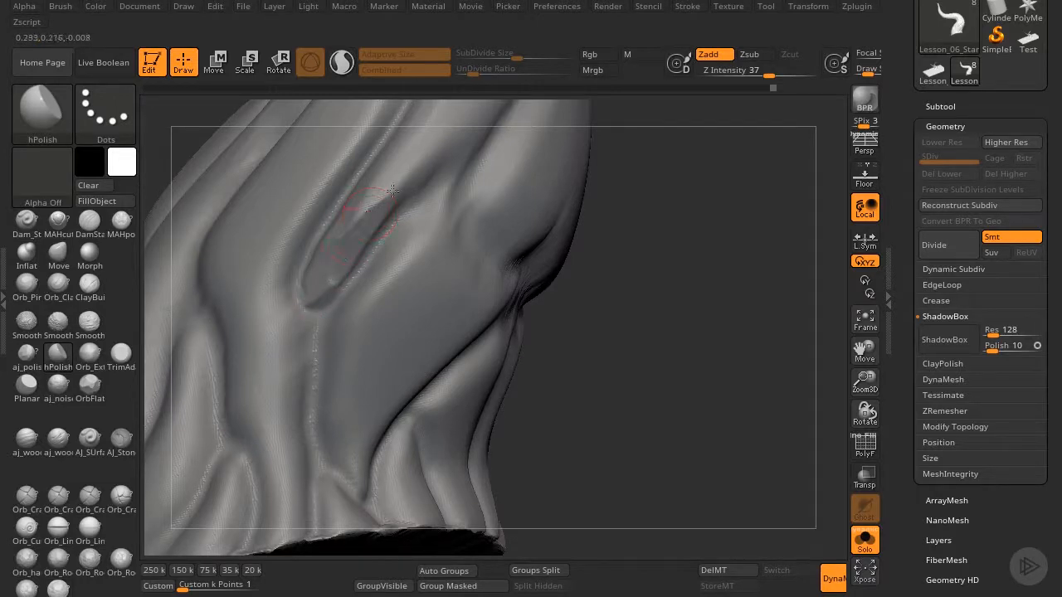
mouse_move(371, 213)
mouse_down()
mouse_move(387, 192)
mouse_move(362, 214)
mouse_move(372, 201)
mouse_move(352, 263)
mouse_up()
drag(377, 228, 321, 307)
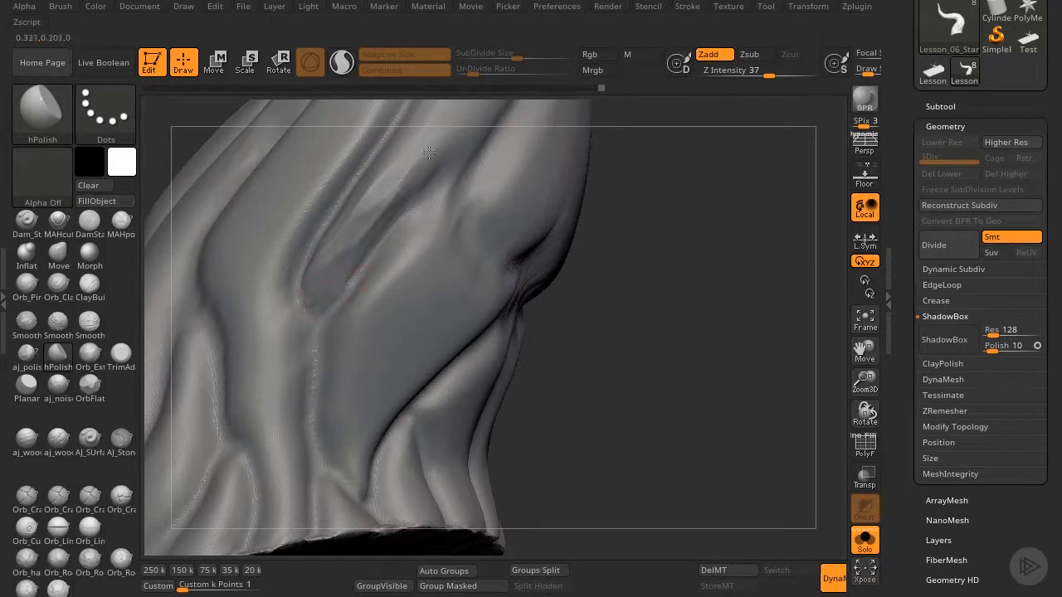
mouse_move(419, 161)
mouse_down()
mouse_move(366, 207)
mouse_move(325, 264)
mouse_move(399, 174)
mouse_up()
- Polish the bark strand beside the slanted groove and the lower edge of the large bulge on the outer trunk
mouse_move(853, 380)
mouse_down()
mouse_move(863, 381)
mouse_move(767, 473)
mouse_up()
drag(604, 351, 465, 347)
mouse_move(367, 318)
mouse_down()
mouse_move(405, 263)
mouse_move(377, 345)
mouse_move(347, 388)
mouse_up()
mouse_move(661, 296)
mouse_down()
mouse_move(498, 278)
mouse_move(449, 318)
mouse_up()
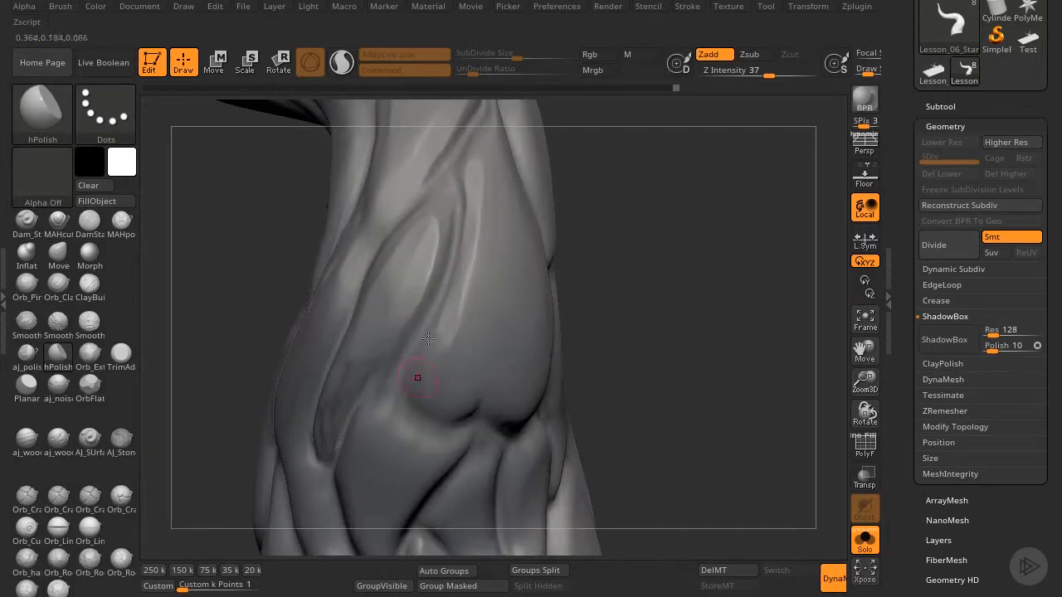
drag(461, 405, 450, 397)
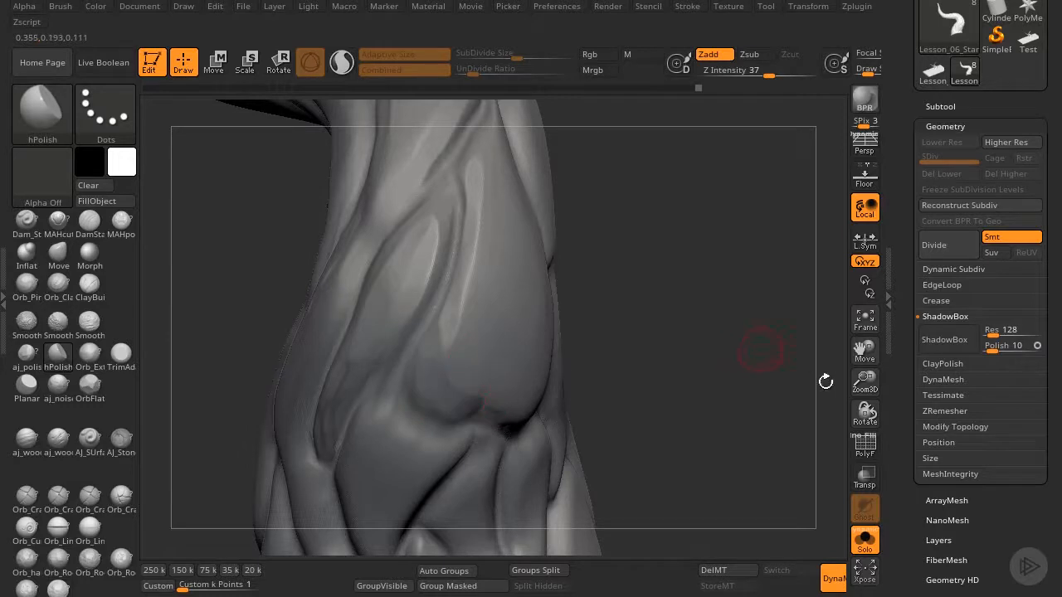
- Polish the ridge between the slanted groove and the large bulge's lower edge, near the trunk's base
drag(857, 379, 678, 372)
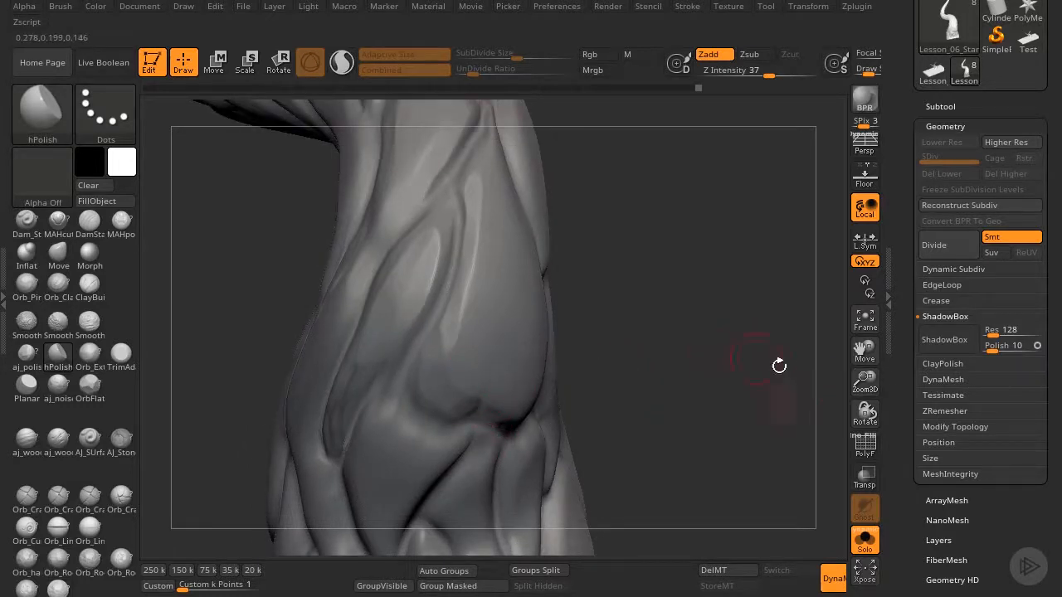
drag(865, 384, 865, 359)
drag(865, 352, 738, 282)
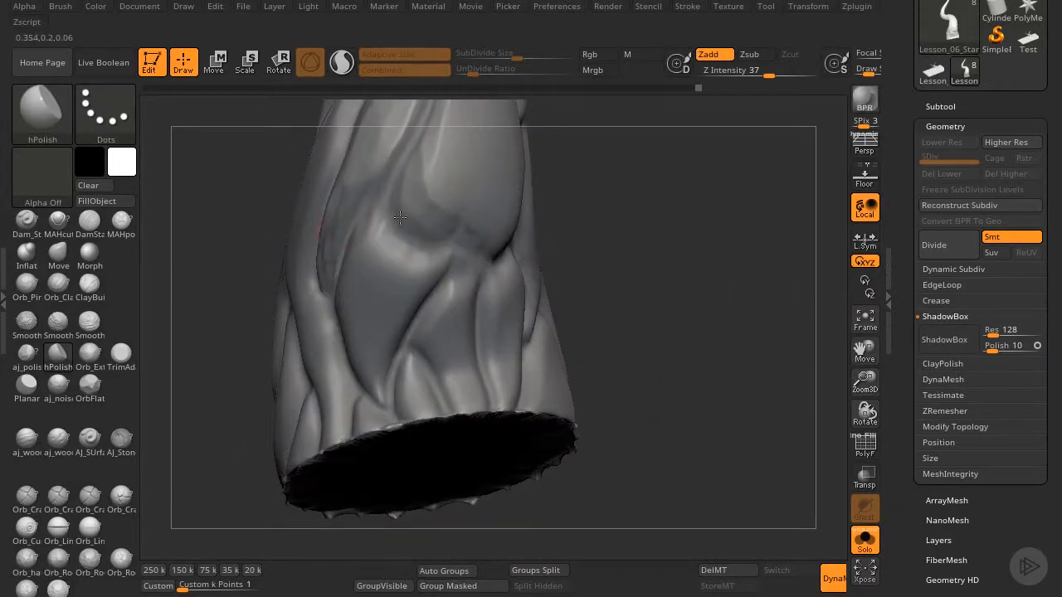
mouse_move(400, 217)
mouse_down()
mouse_move(425, 249)
mouse_move(390, 217)
mouse_move(411, 173)
mouse_up()
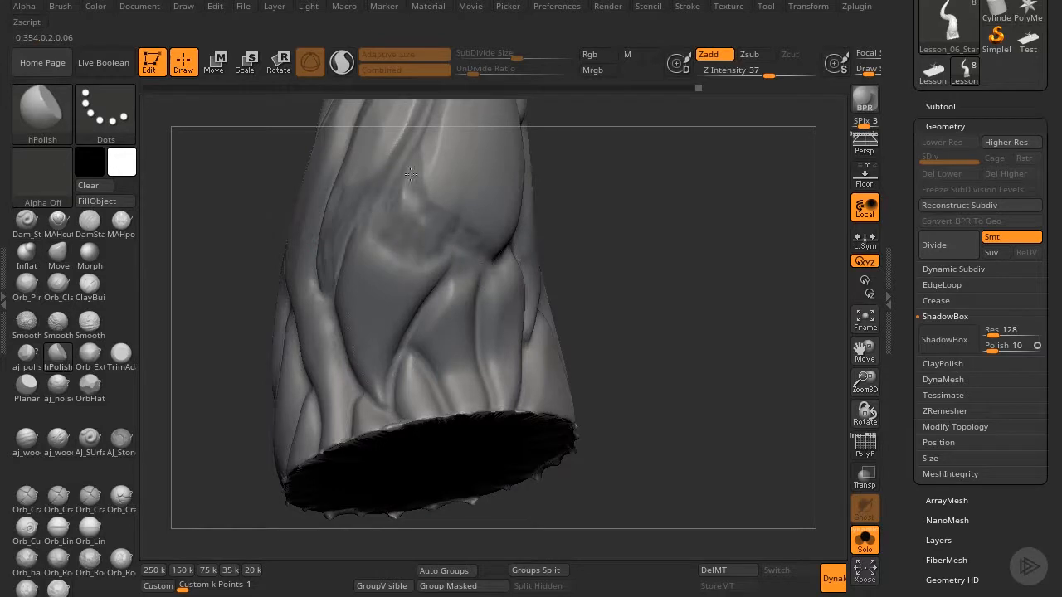
drag(401, 237, 410, 218)
- Flatten the broad strand below the large bulge down to its narrow tip at the trunk's base
right_drag(410, 218, 346, 268)
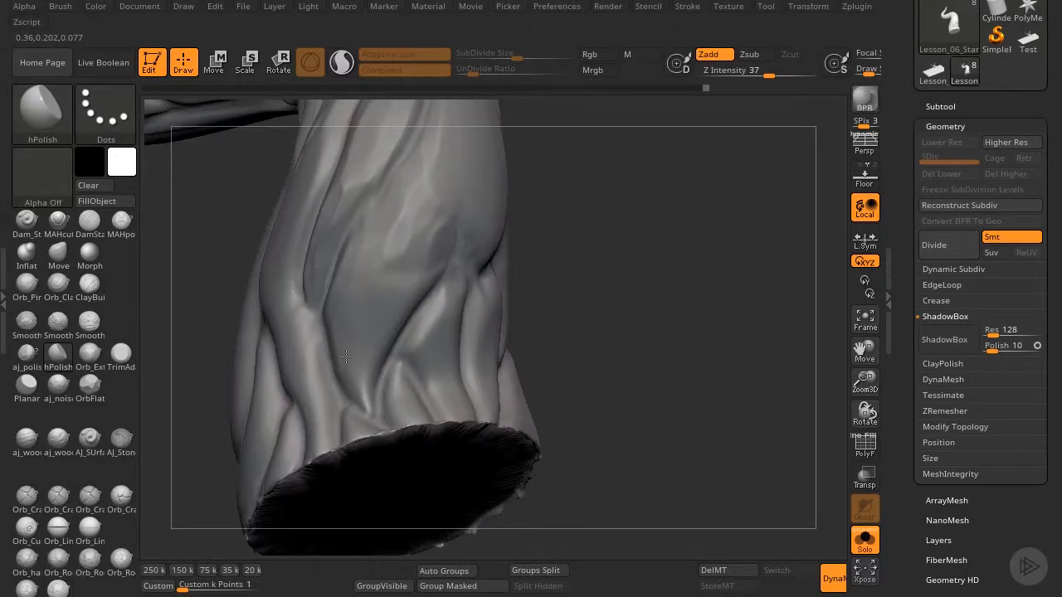
drag(338, 335, 357, 346)
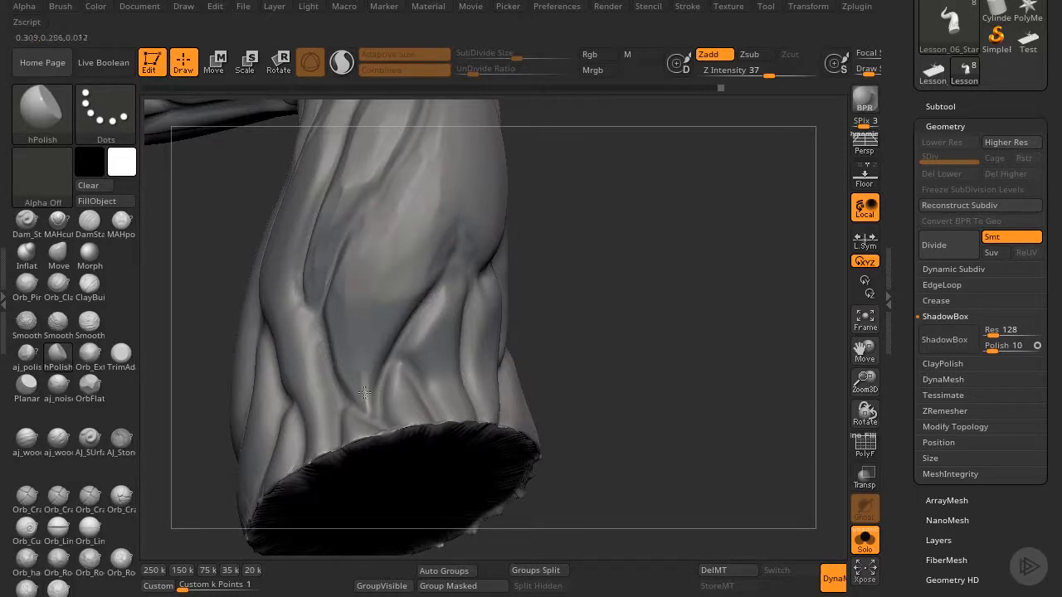
drag(364, 392, 367, 408)
- Polish the large bulge's lower rim and its outer face from the other side of the trunk
drag(624, 233, 535, 236)
mouse_move(419, 241)
mouse_down()
mouse_move(458, 246)
mouse_move(454, 236)
mouse_up()
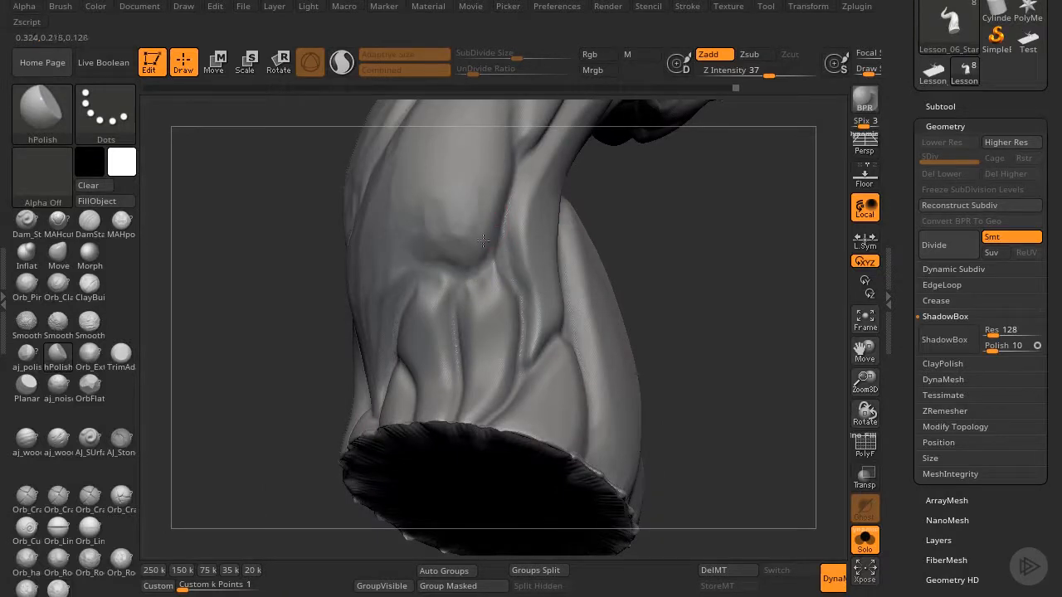
mouse_move(865, 381)
mouse_down()
mouse_move(865, 351)
mouse_move(864, 380)
mouse_up()
drag(749, 367, 657, 346)
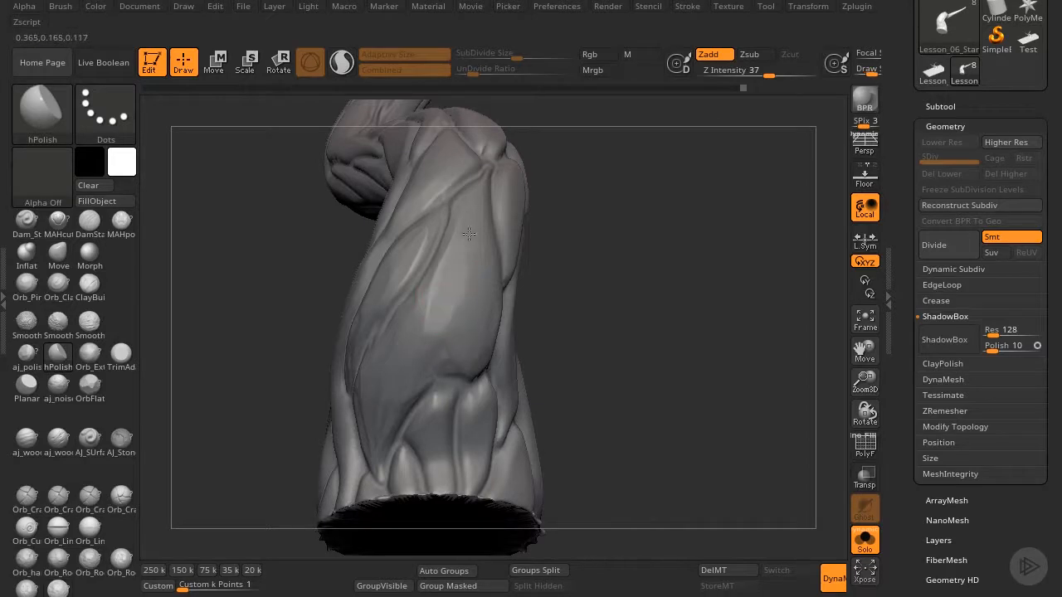
drag(530, 280, 495, 299)
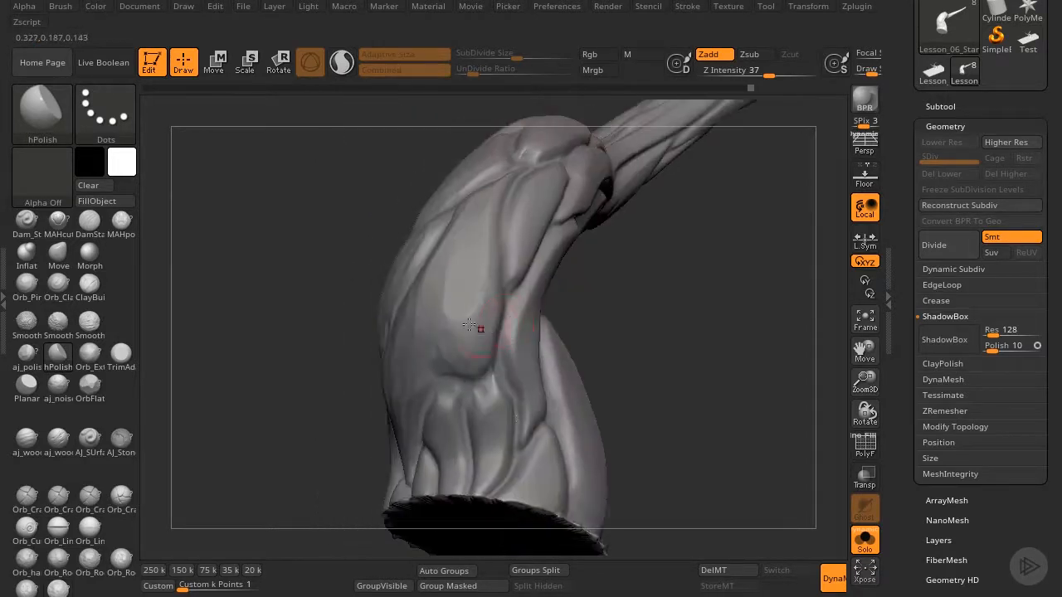
- Flatten the large bulge and the strand beside it into faceted planes with the OrbFlatten_Edge brush
click(89, 384)
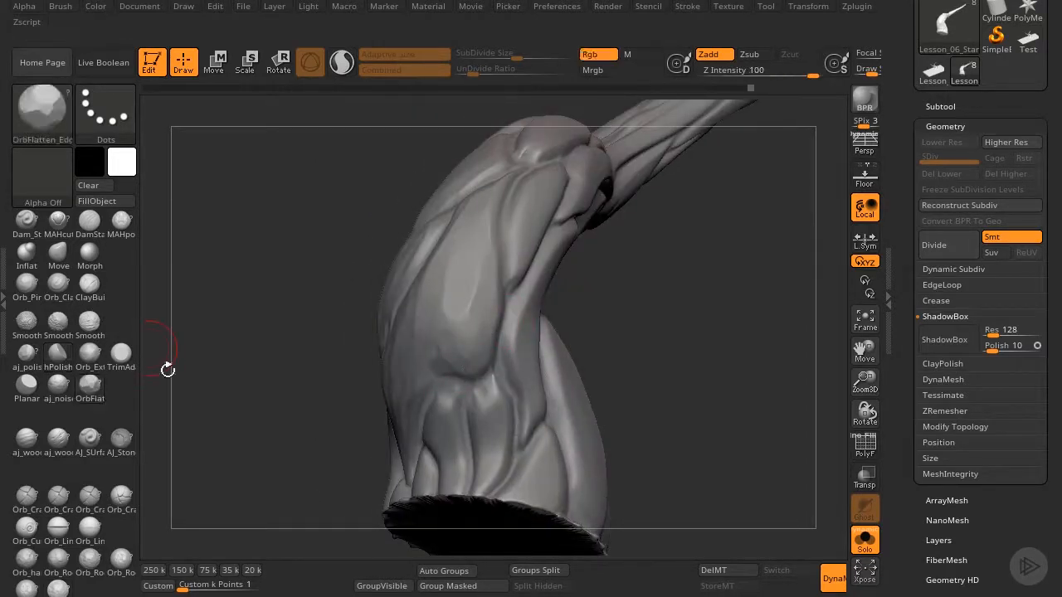
drag(238, 241, 406, 259)
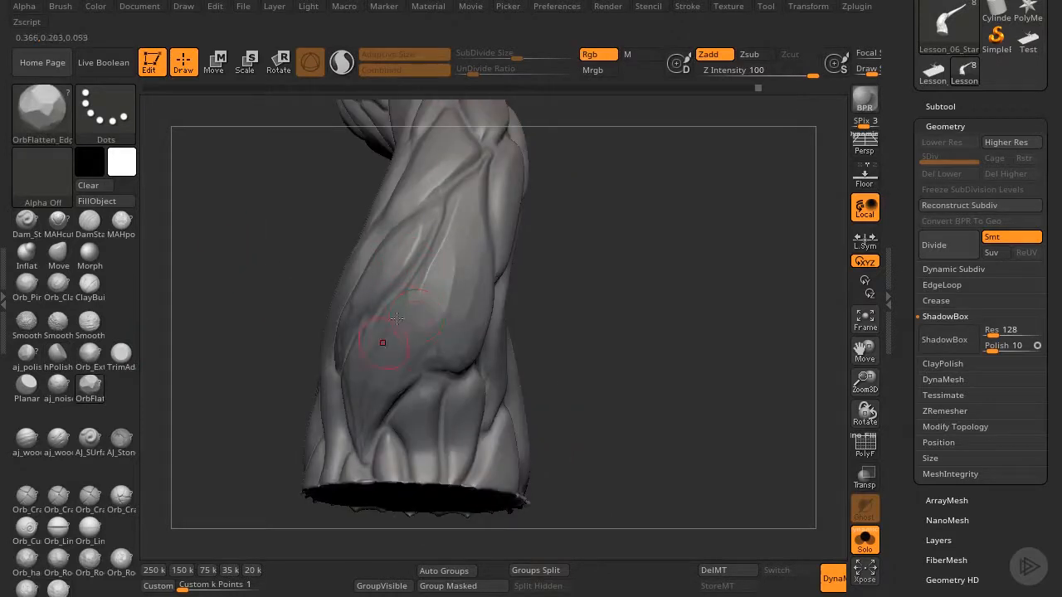
drag(445, 297, 470, 210)
drag(466, 338, 431, 357)
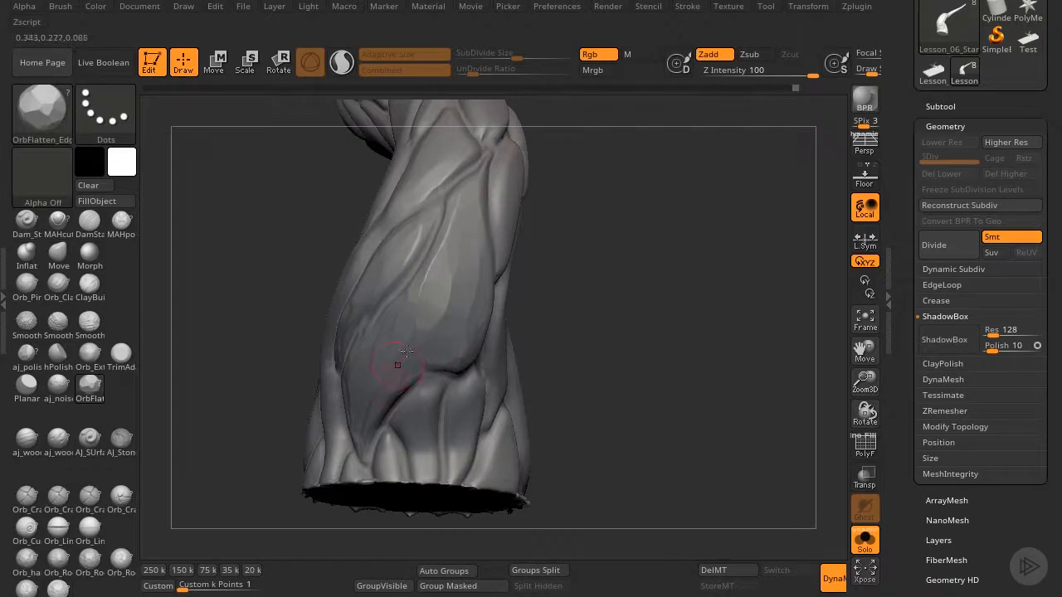
- Undo the last stroke and polish the broad face of the bulge and the strand below it with hPolish
mouse_move(865, 384)
mouse_down()
mouse_move(751, 375)
mouse_move(854, 390)
mouse_move(866, 379)
mouse_up()
click(90, 355)
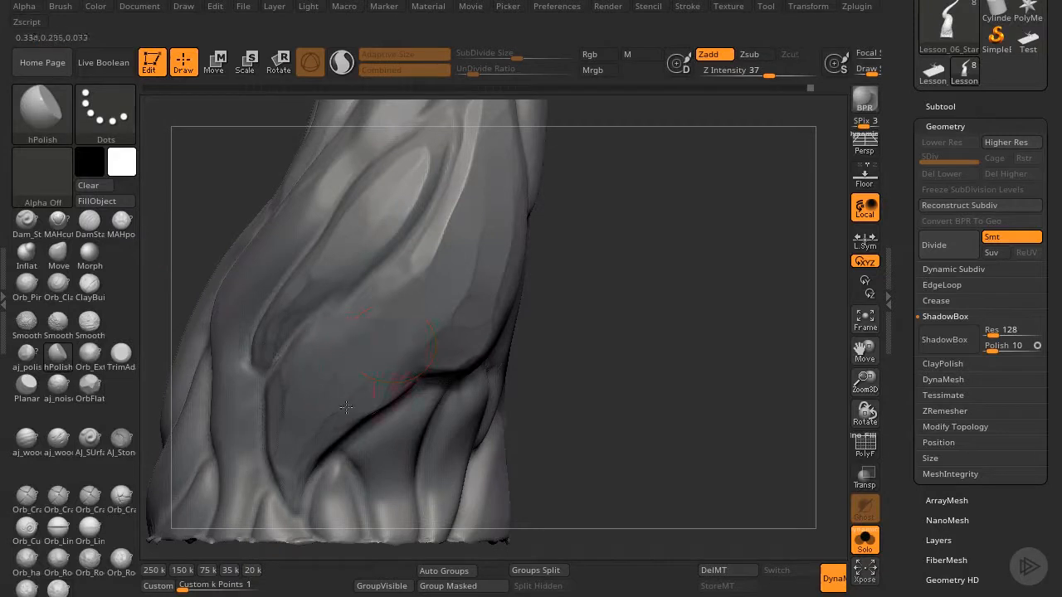
key(ctrl+z)
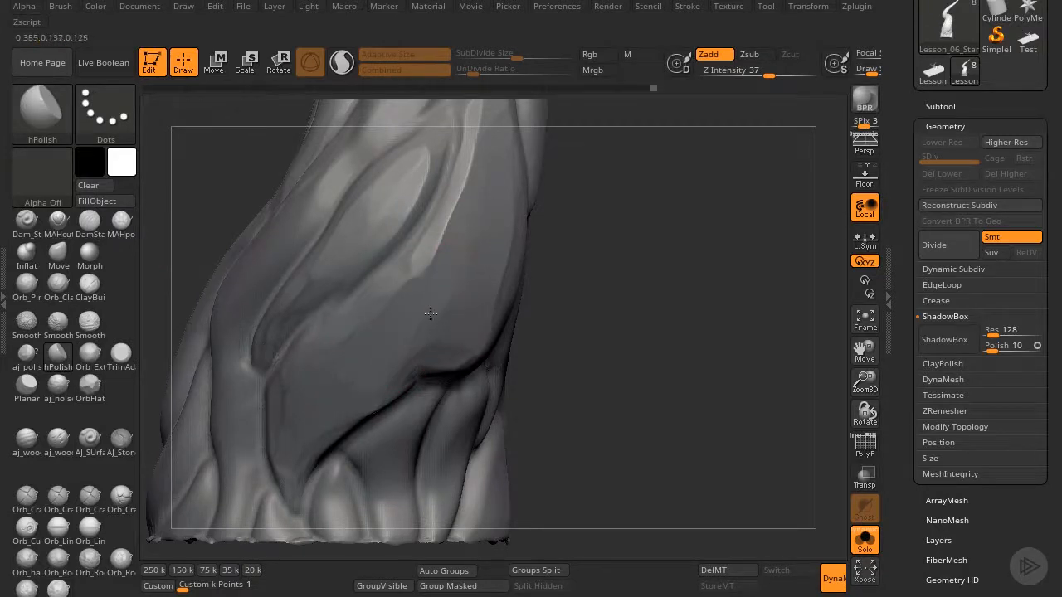
drag(464, 341, 404, 360)
drag(328, 416, 493, 274)
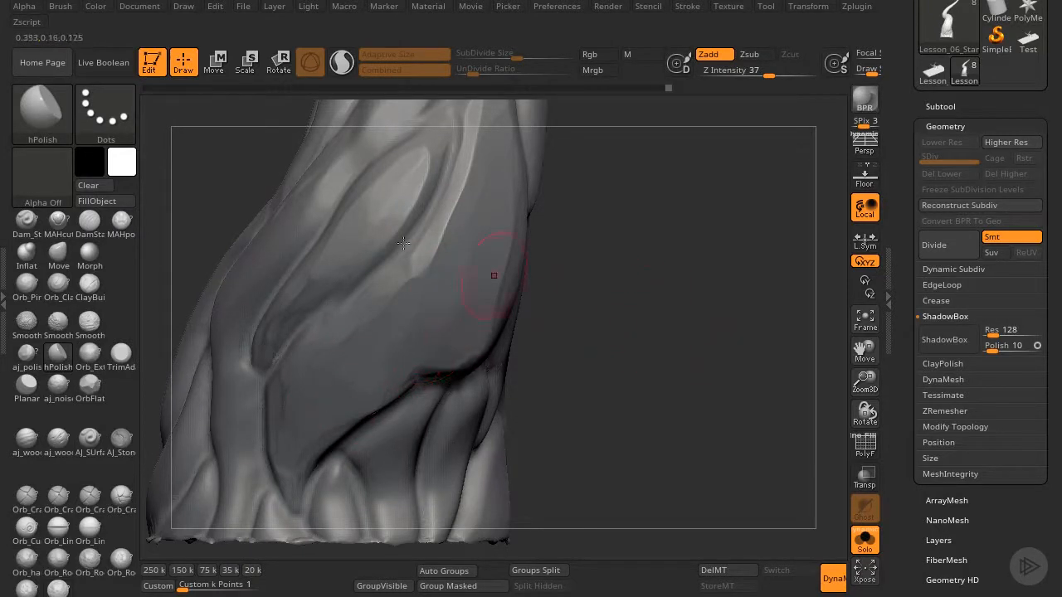
- Soften the ridge on the bulge and the adjoining strand surface with SmoothPeaks
mouse_move(409, 288)
shift+mouse_down()
mouse_move(459, 201)
mouse_move(301, 416)
shift+mouse_up()
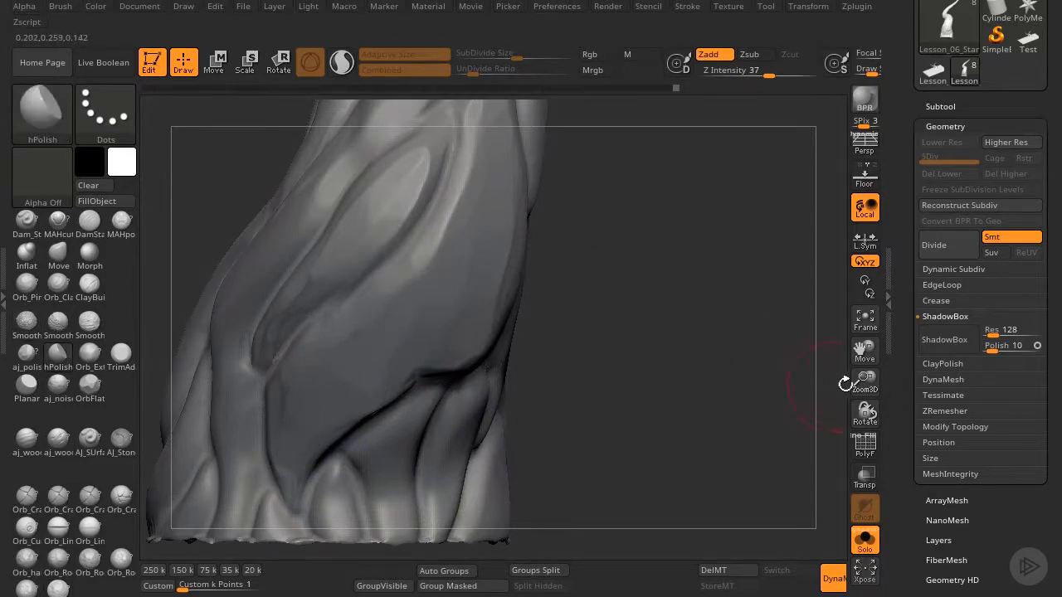
mouse_move(863, 382)
mouse_down()
mouse_move(675, 341)
mouse_move(547, 336)
mouse_up()
shift+drag(403, 260, 411, 342)
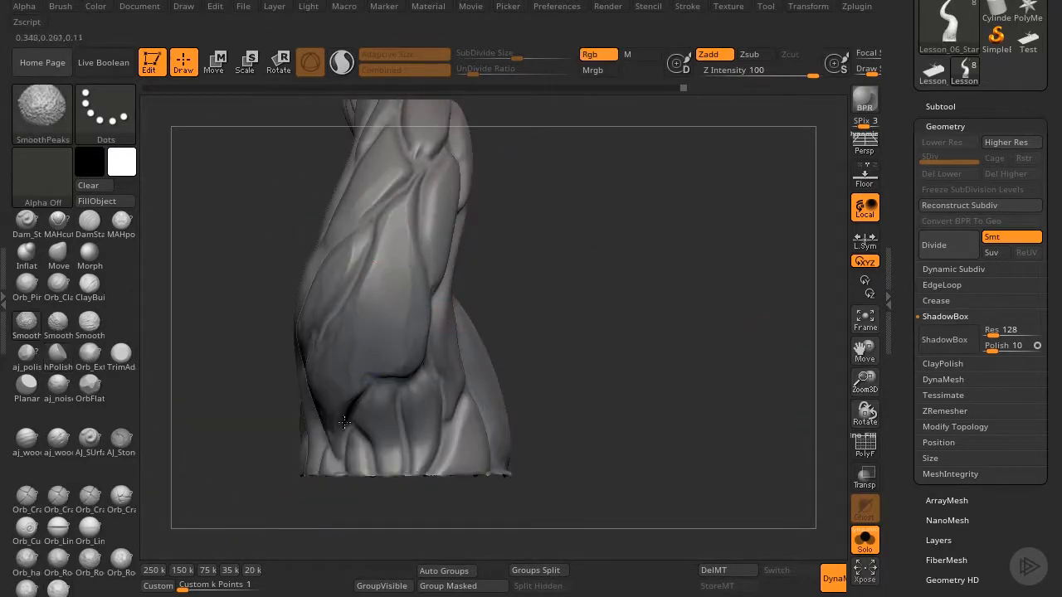
- Polish the edges of the small strands beneath the bulge and smooth the groove's narrow end at the base
mouse_move(631, 349)
mouse_down()
mouse_move(825, 361)
mouse_move(653, 491)
mouse_up()
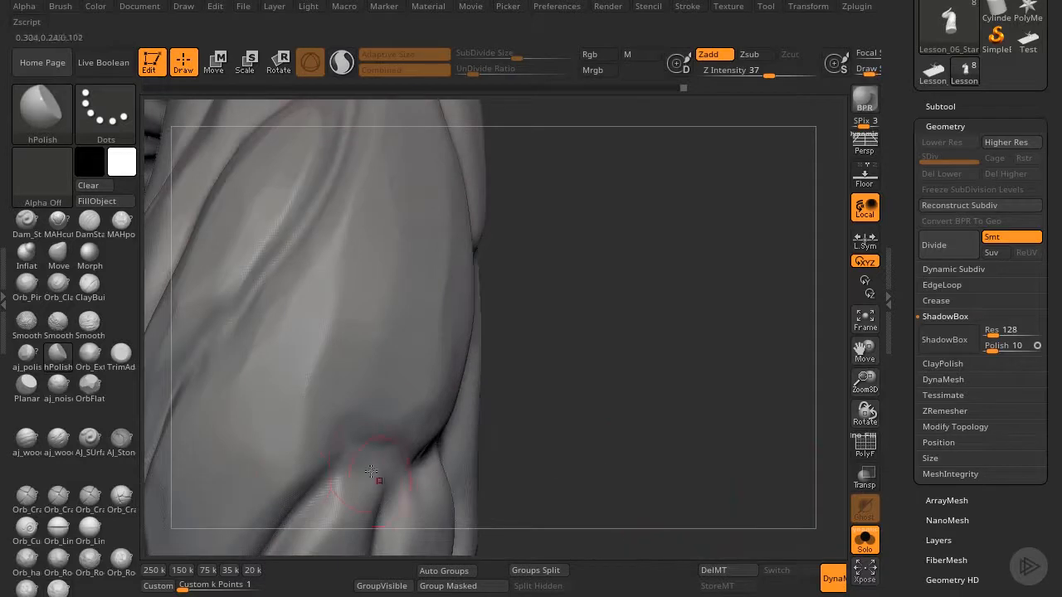
mouse_move(290, 471)
mouse_down()
mouse_move(321, 434)
mouse_move(264, 523)
mouse_up()
drag(866, 352, 882, 178)
drag(320, 241, 341, 196)
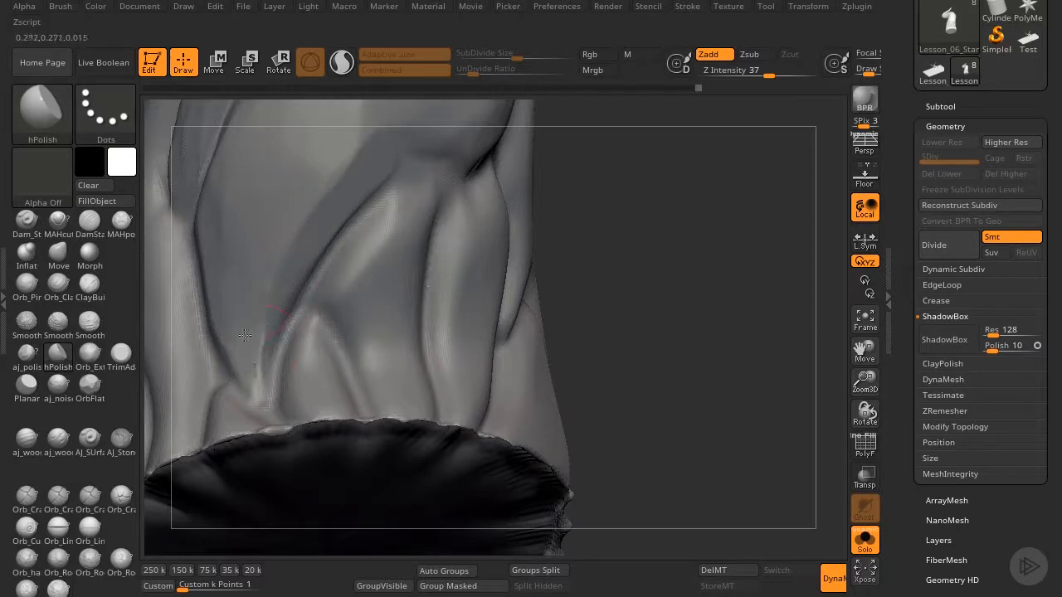
shift+drag(240, 303, 262, 378)
mouse_move(271, 307)
mouse_down()
mouse_move(340, 183)
mouse_move(283, 386)
mouse_up()
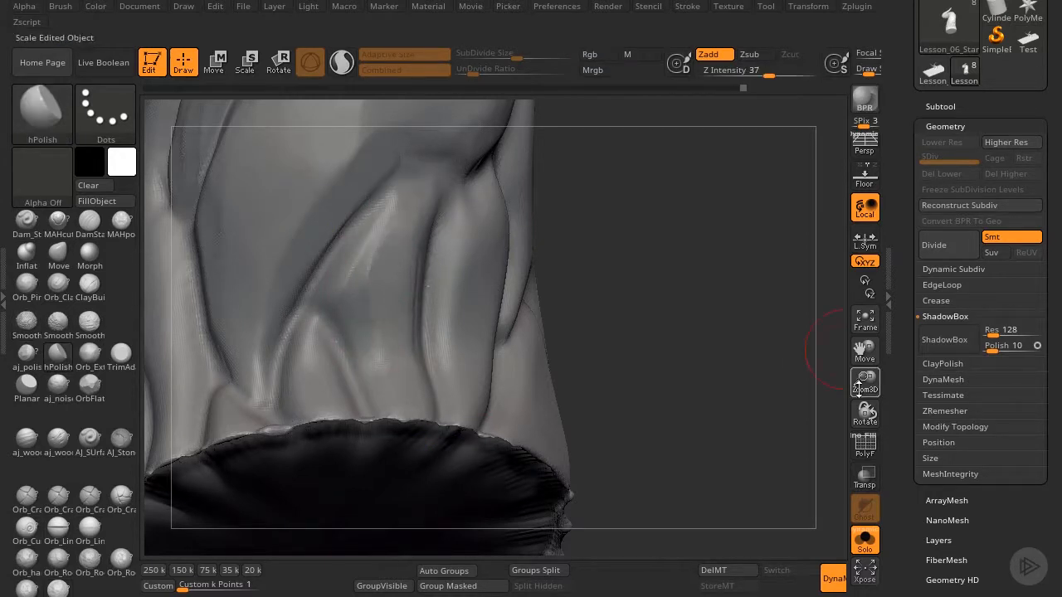
- Polish and smooth the junction of the slanted strands above the pointed bark ridge on the trunk's mid-section
mouse_move(865, 382)
mouse_down()
mouse_move(704, 285)
mouse_move(722, 349)
mouse_up()
drag(865, 352, 865, 309)
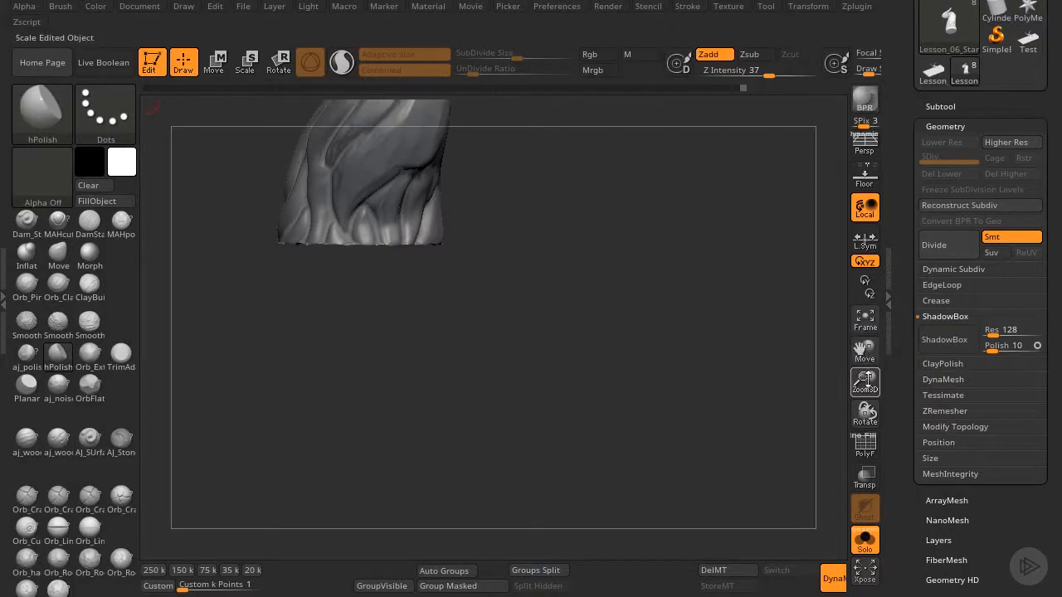
mouse_move(864, 380)
mouse_down()
mouse_move(869, 356)
mouse_move(869, 498)
mouse_up()
drag(733, 398, 783, 410)
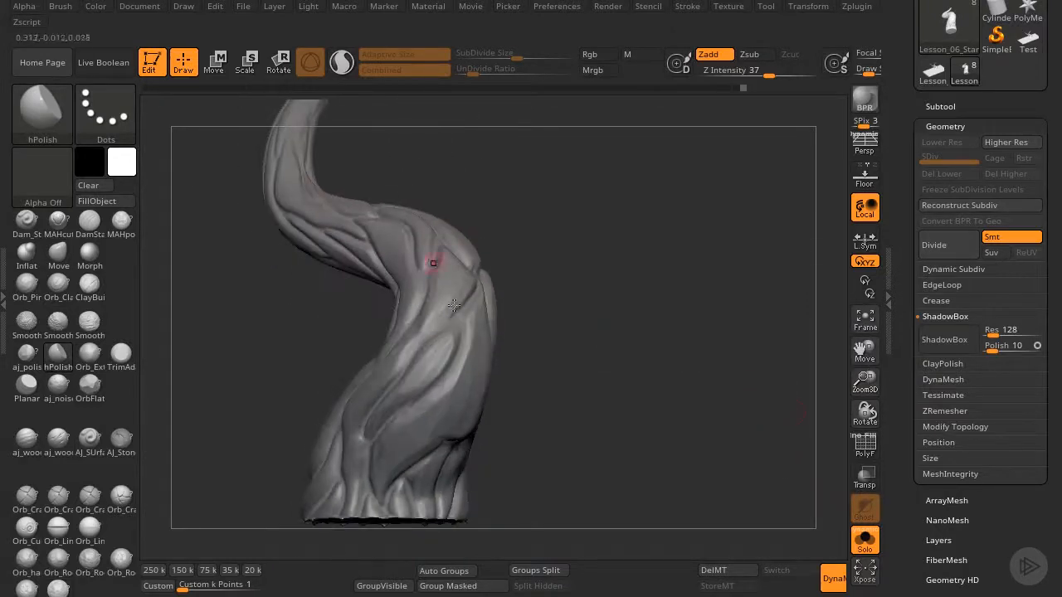
mouse_move(865, 381)
mouse_down()
mouse_move(741, 385)
mouse_move(747, 370)
mouse_up()
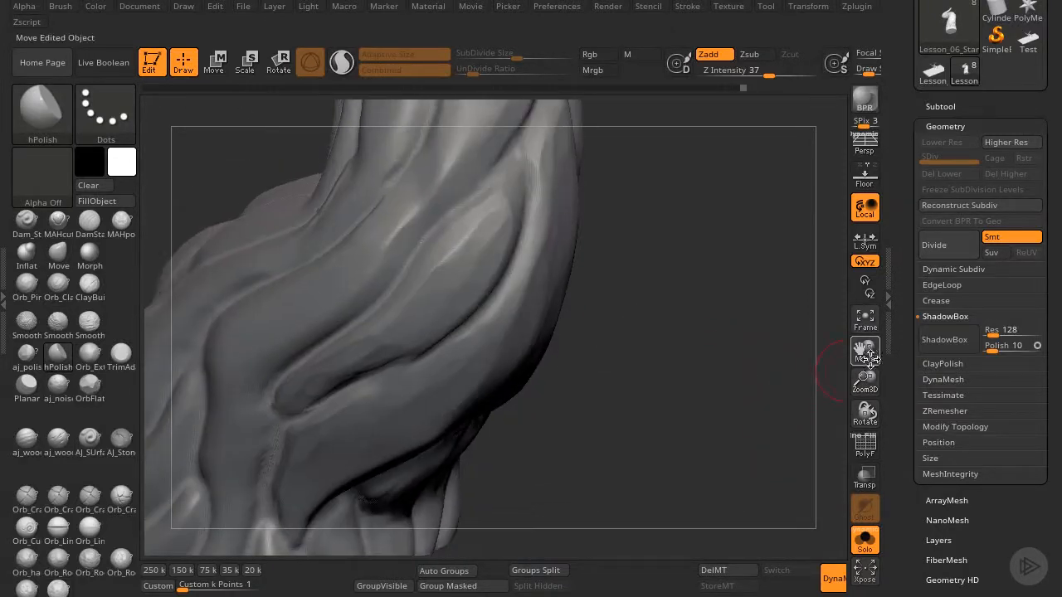
drag(865, 353, 865, 489)
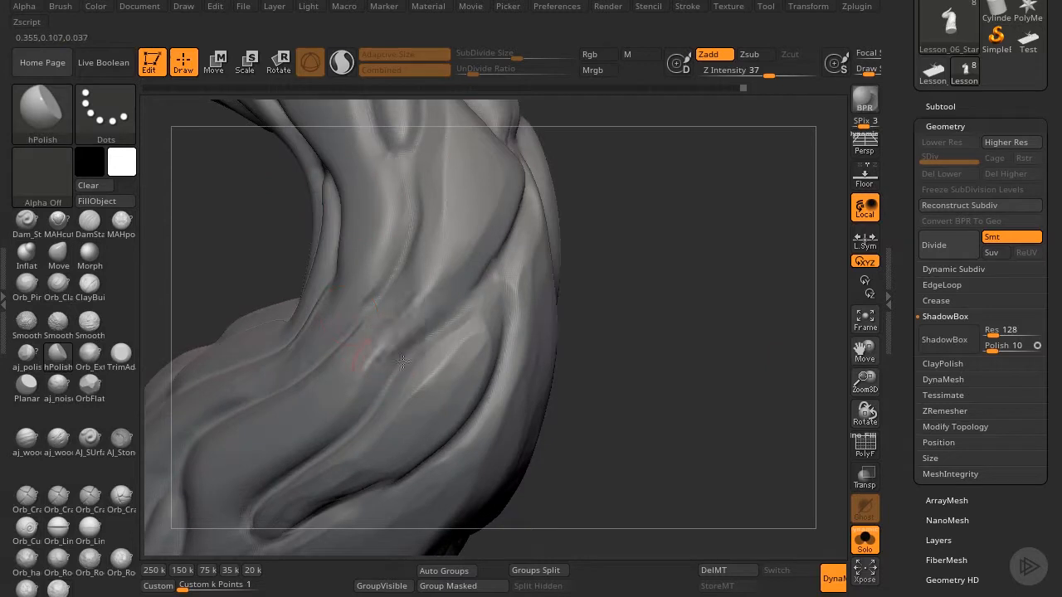
drag(400, 325, 385, 343)
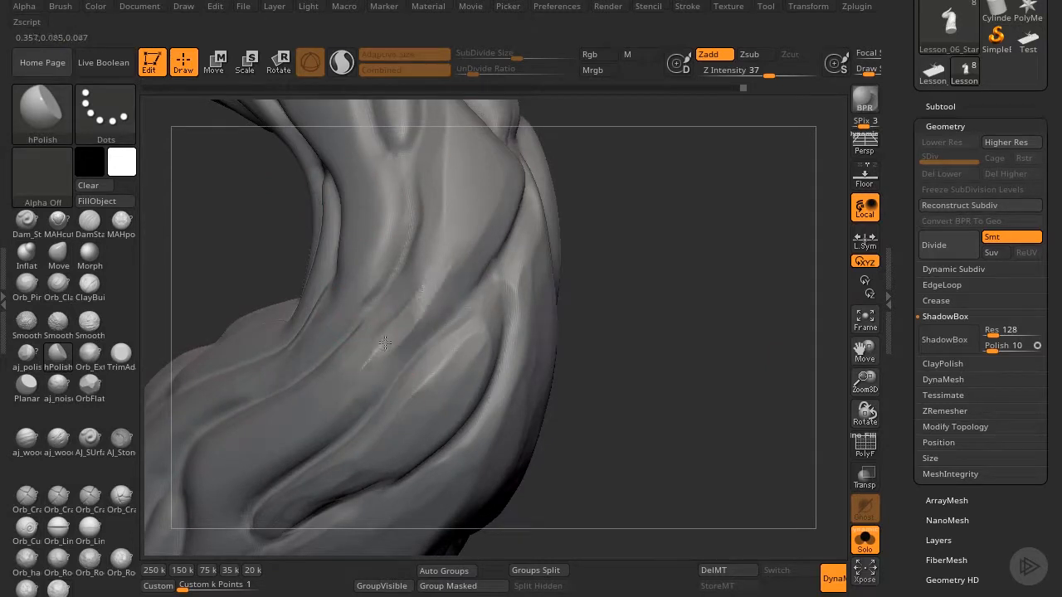
key(shift)
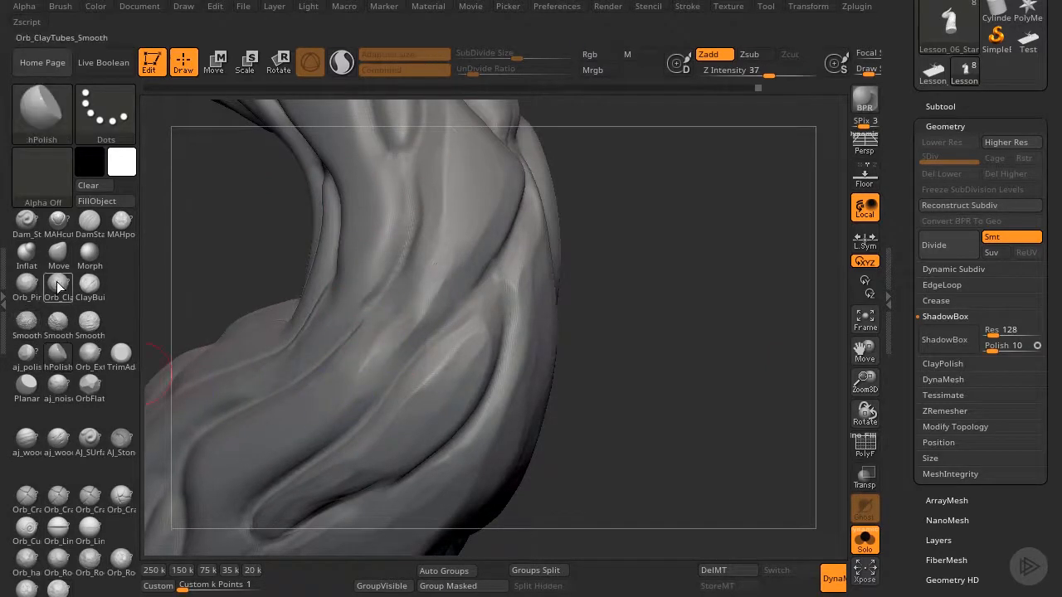
- Build up the slanted strands' junction with Orb_ClayTubes, redoing the last strokes, and blend it with SmoothPeaks
click(58, 285)
drag(348, 378, 401, 298)
drag(380, 334, 422, 264)
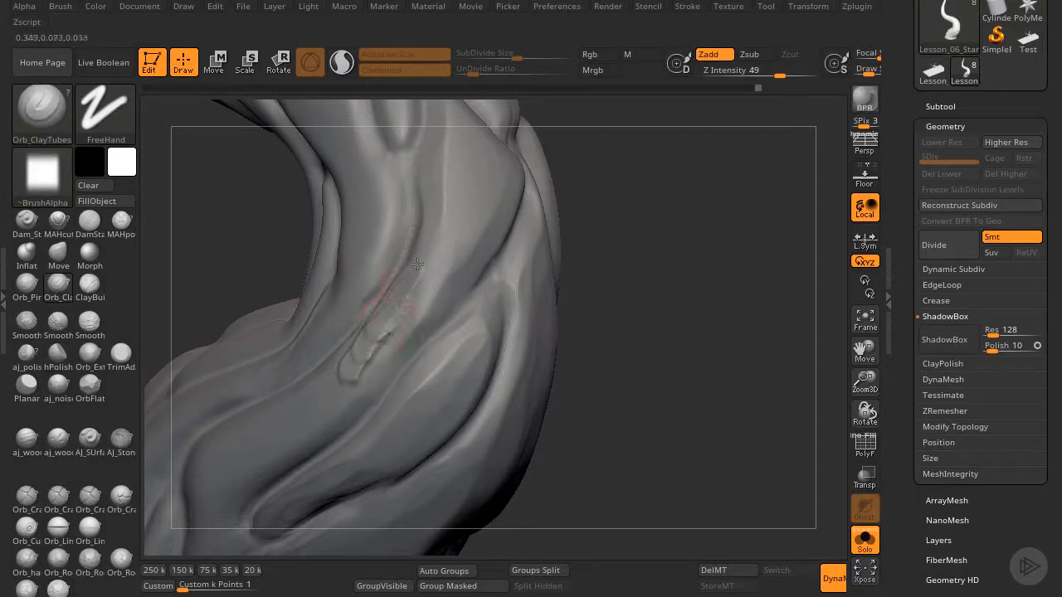
drag(355, 390, 424, 293)
mouse_move(365, 390)
mouse_down()
mouse_move(405, 344)
mouse_move(435, 274)
mouse_up()
key(ctrl)
key(ctrl+z)
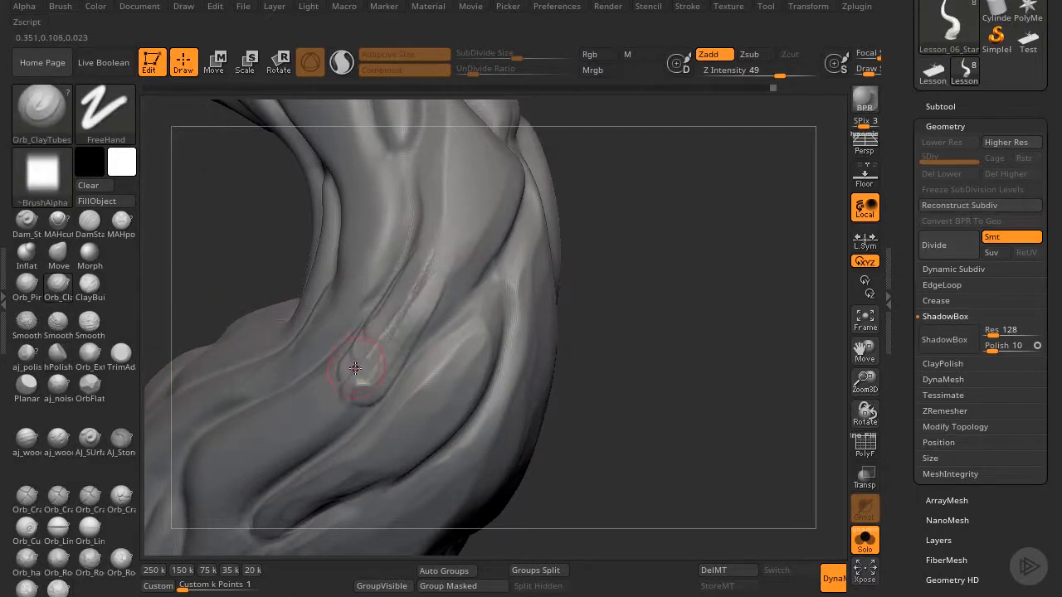
key(ctrl+z)
drag(360, 376, 427, 302)
key(shift)
mouse_move(396, 345)
shift+mouse_down()
mouse_move(373, 355)
mouse_move(377, 372)
mouse_move(420, 319)
mouse_move(393, 317)
shift+mouse_up()
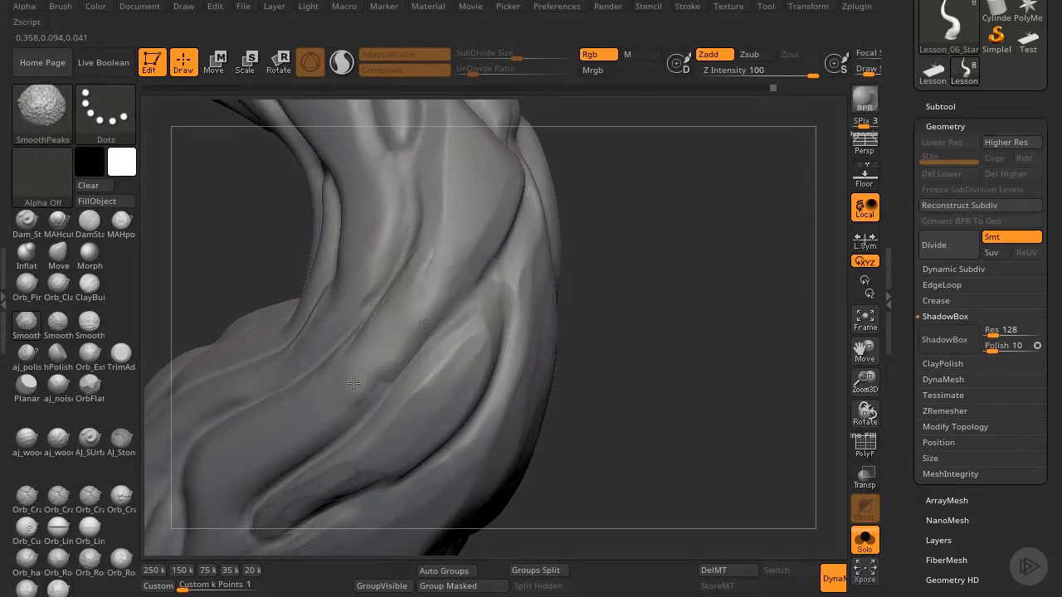
- Polish the built-up junction and the long strand running down from it with hPolish
click(58, 355)
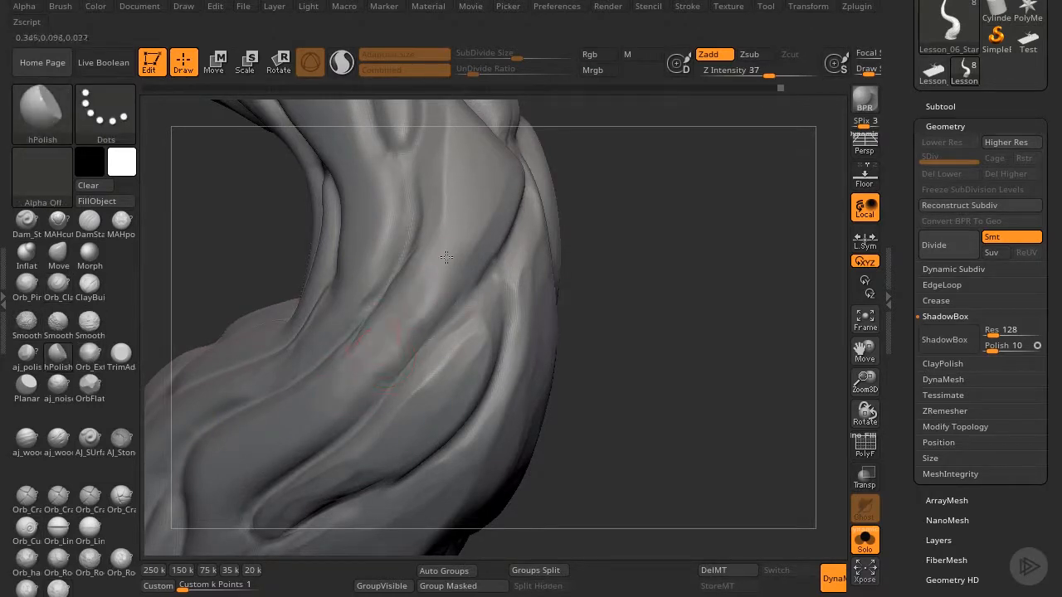
drag(447, 258, 310, 442)
alt+right_drag(216, 468, 303, 320)
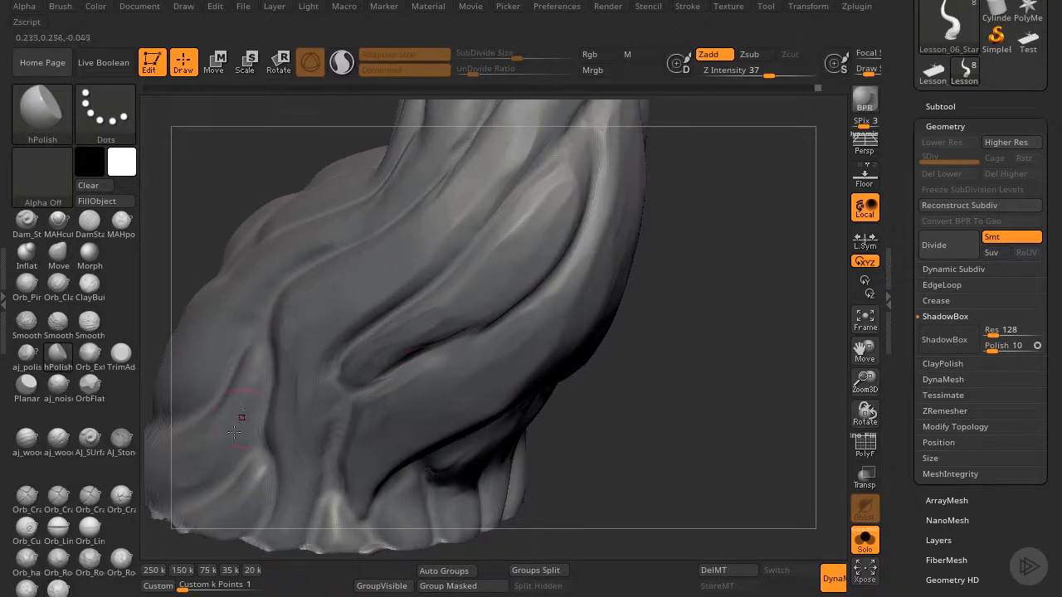
- Polish the narrow strand's lower tip and its edge at the upper bend of the trunk
drag(818, 351, 787, 352)
drag(866, 382, 866, 423)
drag(865, 351, 866, 457)
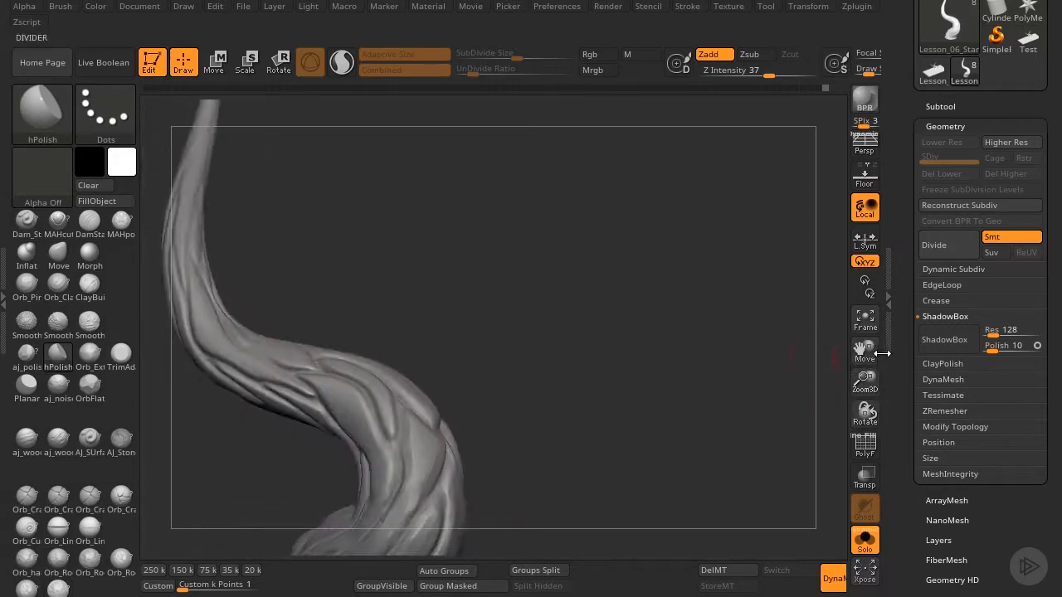
drag(865, 382, 847, 498)
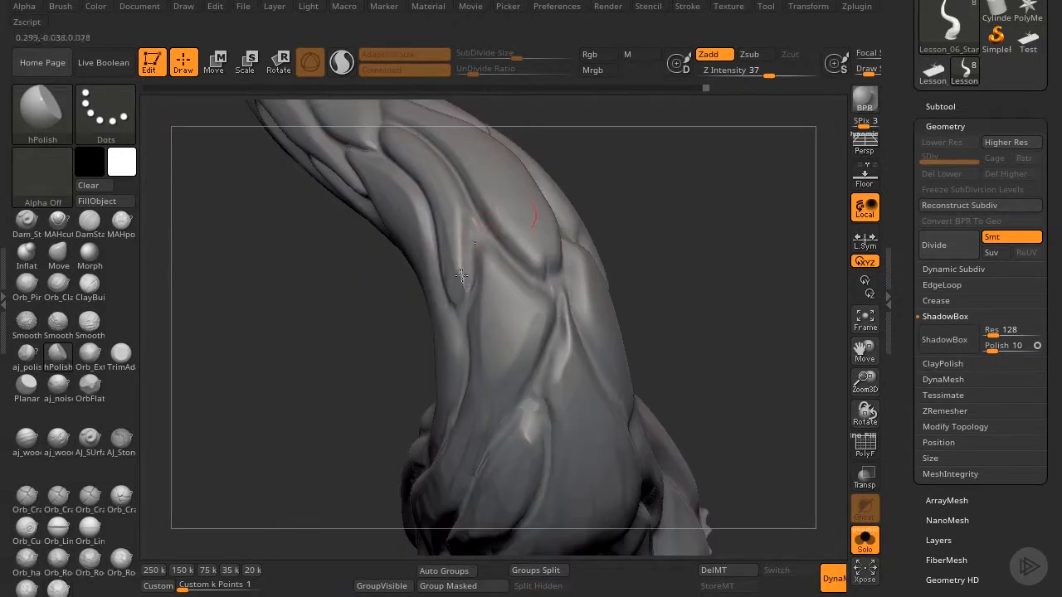
drag(461, 275, 448, 198)
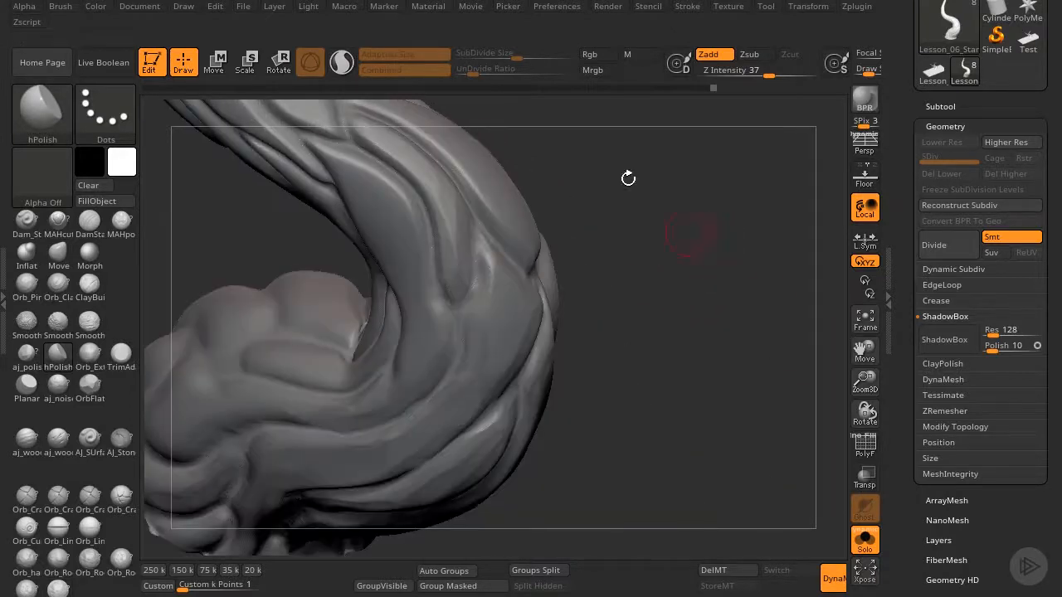
- Fill the junction at the upper end of the long curved strand on the bend with Orb_ClayTubes
drag(864, 380, 881, 398)
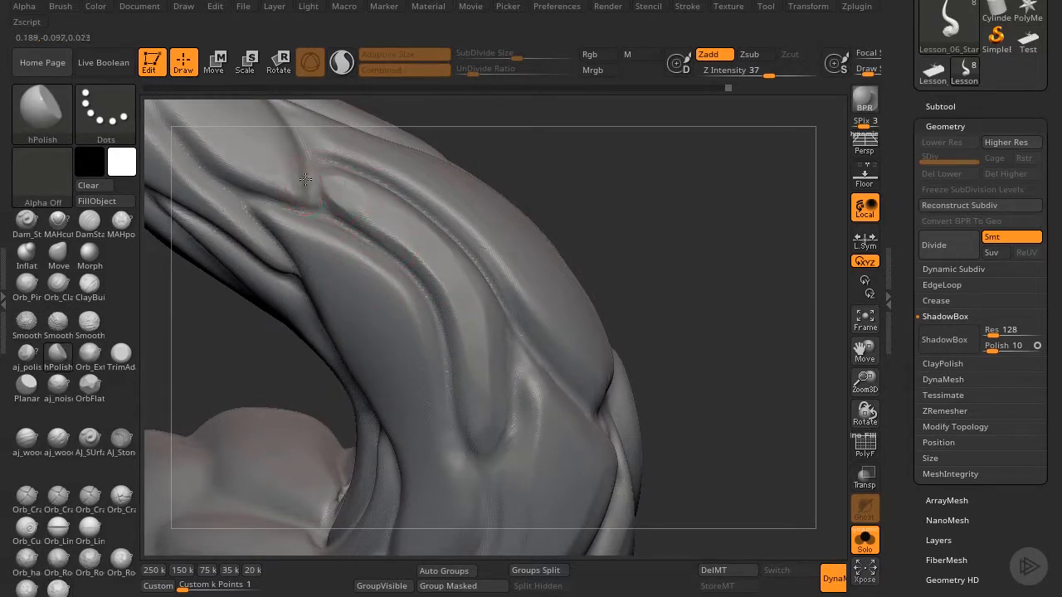
click(66, 284)
mouse_move(257, 187)
mouse_down()
mouse_move(324, 189)
mouse_move(275, 153)
mouse_move(349, 207)
mouse_move(341, 189)
mouse_up()
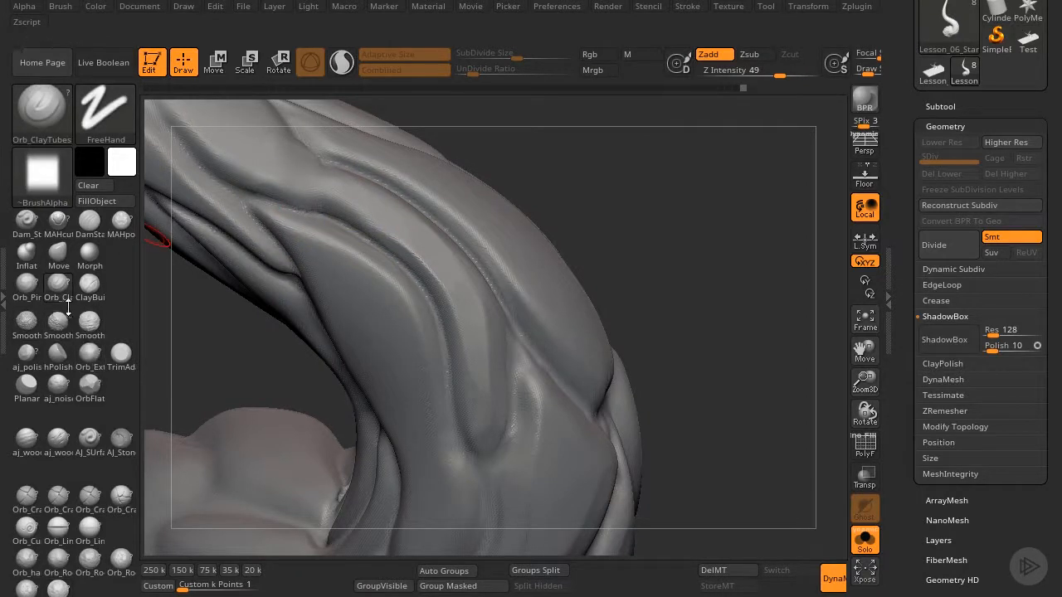
- Polish the filled junction at the upper end of the long curved strand with hPolish
click(58, 357)
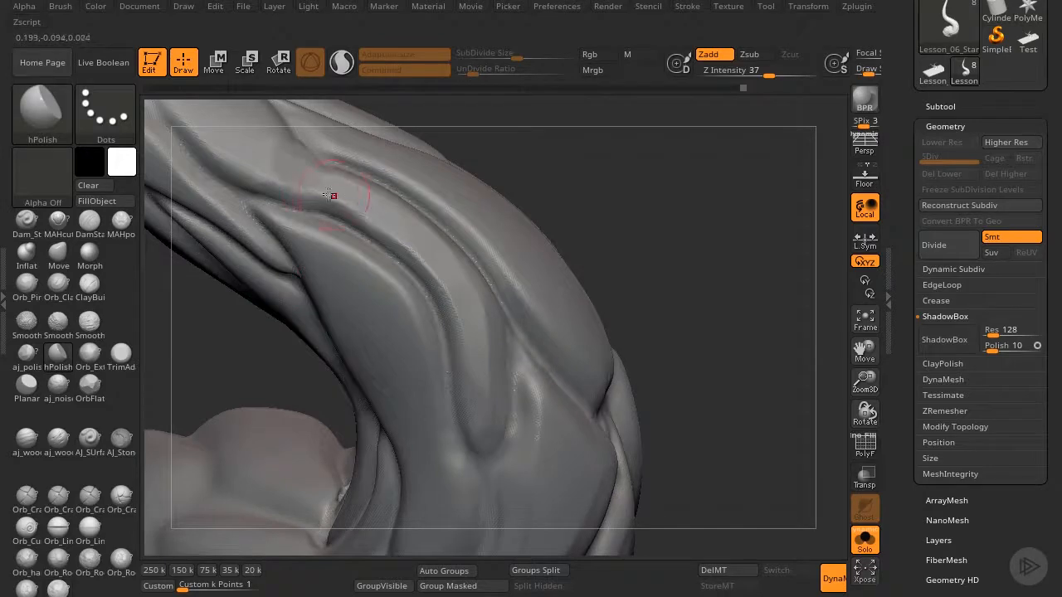
mouse_move(262, 176)
mouse_down()
mouse_move(237, 165)
mouse_move(278, 147)
mouse_up()
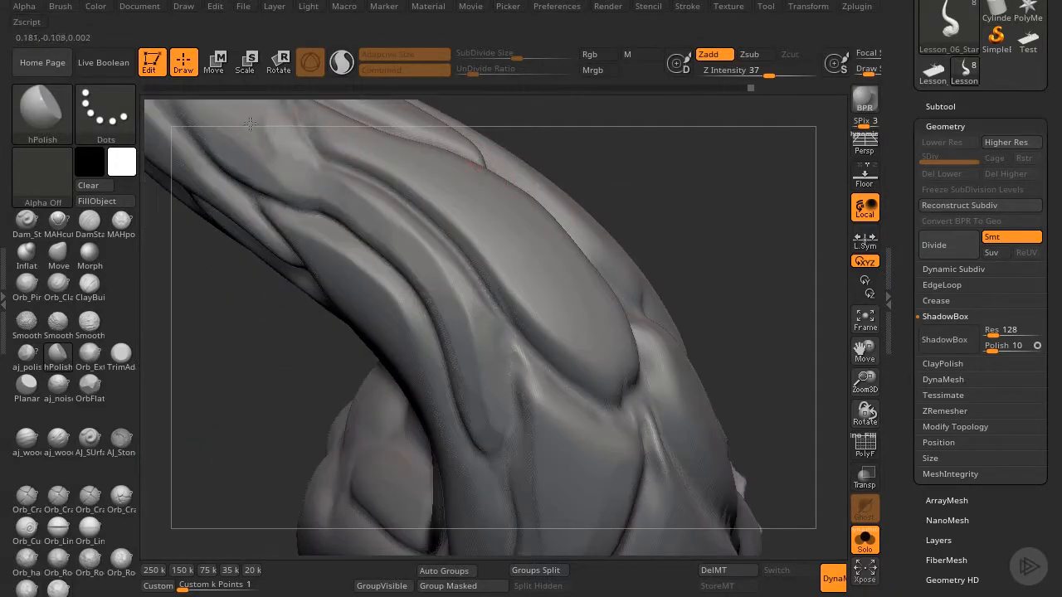
drag(297, 162, 351, 207)
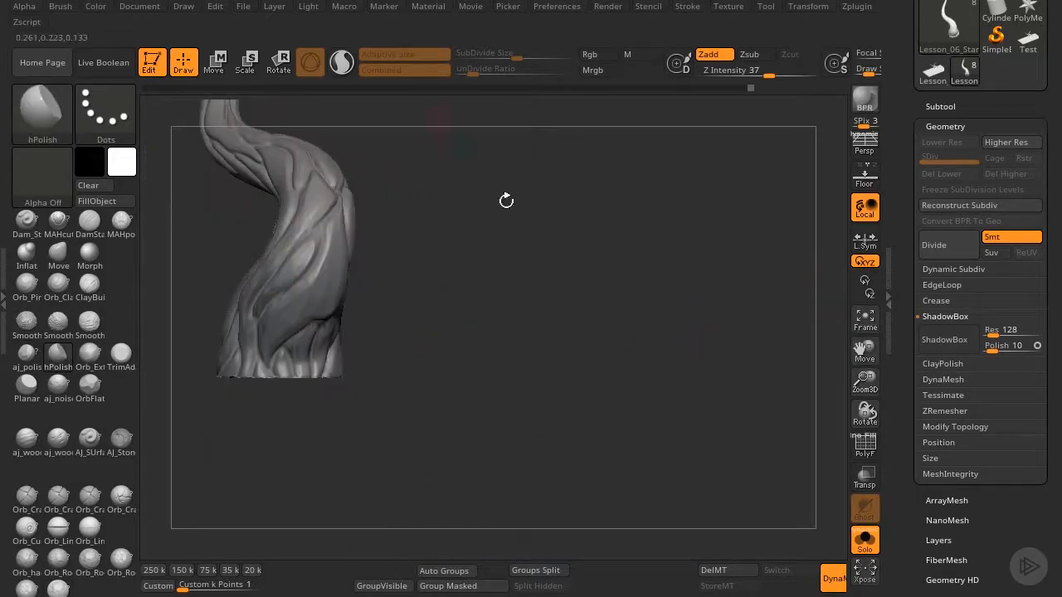
- Flatten the broad bark plane above the bend's junction with hPolish and soften its ridges with SmoothPeaks
drag(612, 268, 633, 211)
drag(864, 375, 866, 396)
drag(681, 295, 587, 293)
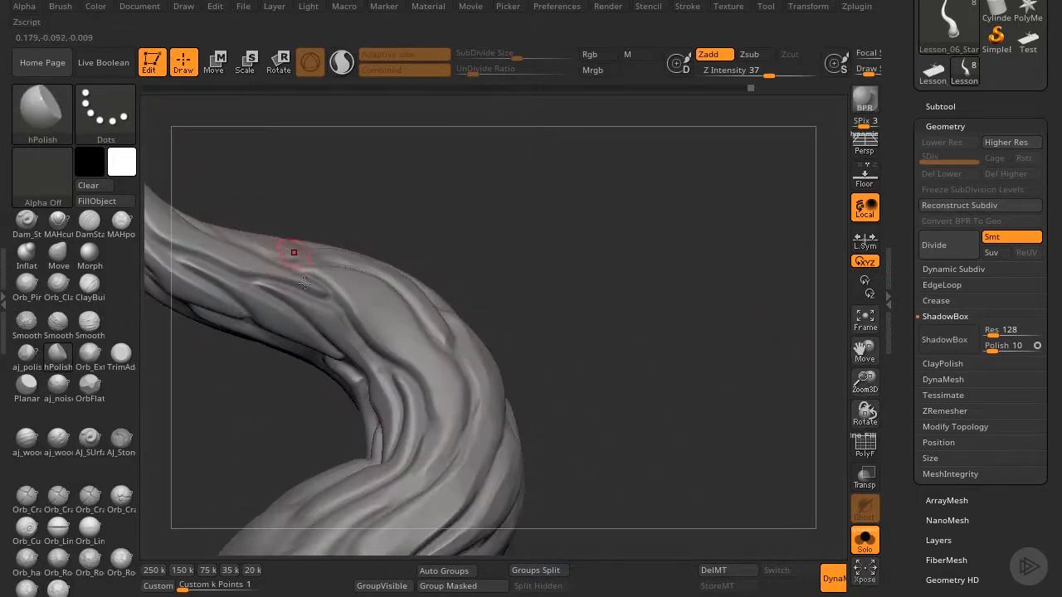
drag(865, 384, 864, 365)
drag(640, 306, 660, 280)
drag(713, 311, 817, 345)
drag(866, 384, 865, 397)
drag(772, 451, 767, 363)
drag(863, 384, 861, 414)
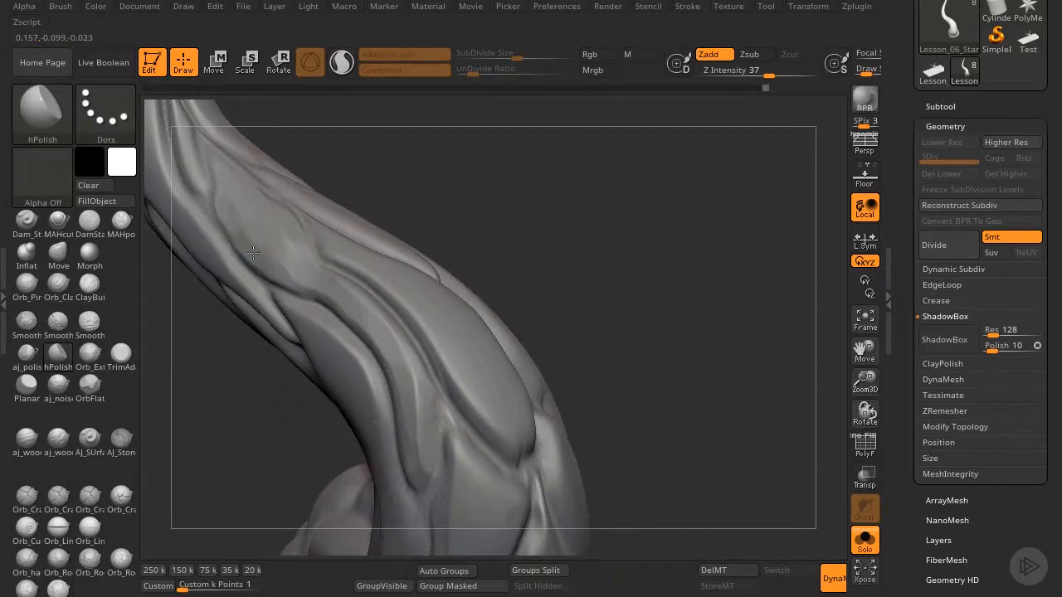
drag(334, 168, 370, 169)
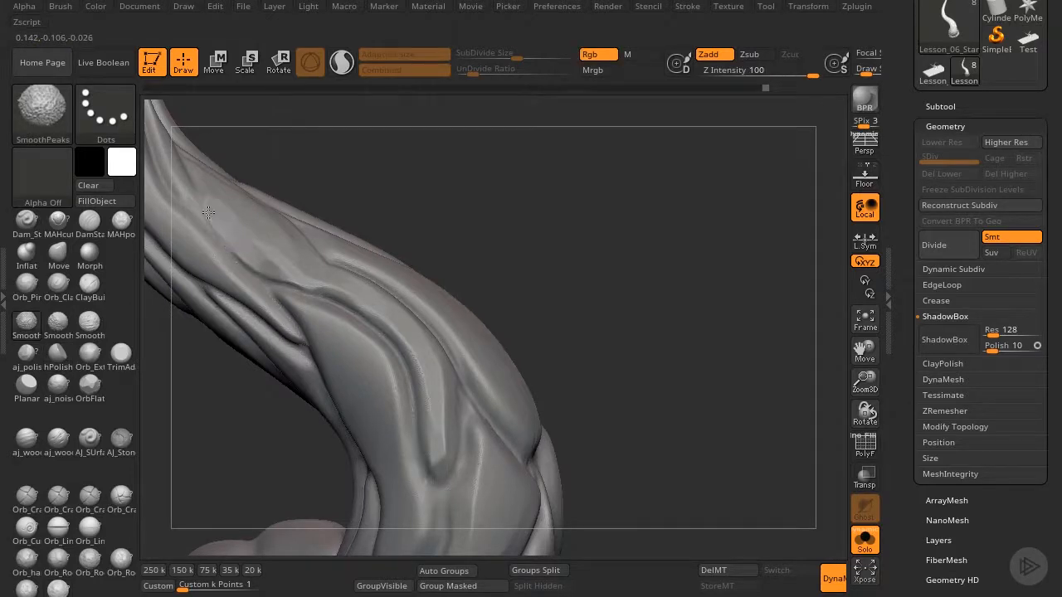
drag(302, 142, 261, 251)
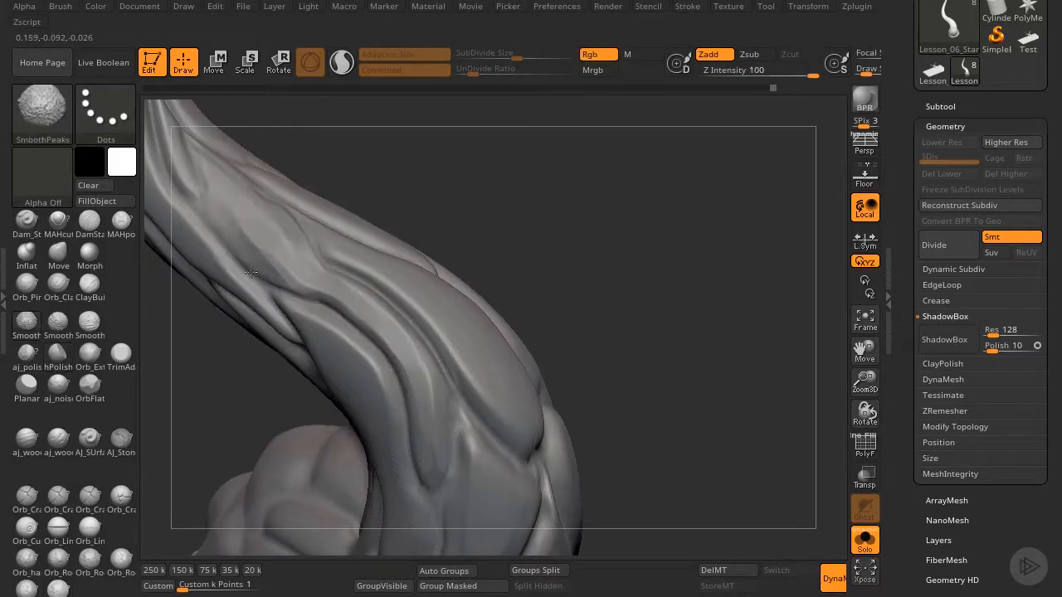
drag(448, 188, 299, 295)
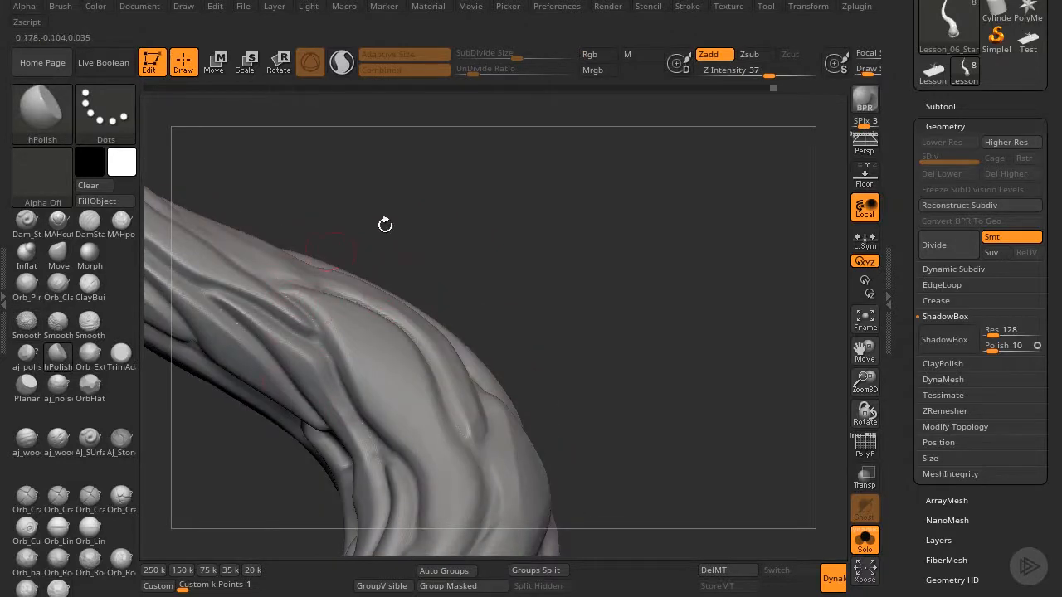
- Fill the short groove between the slanted strands beyond the upper bend with Orb_ClayTubes and blend it with SmoothPeaks
drag(385, 225, 431, 199)
drag(857, 373, 502, 268)
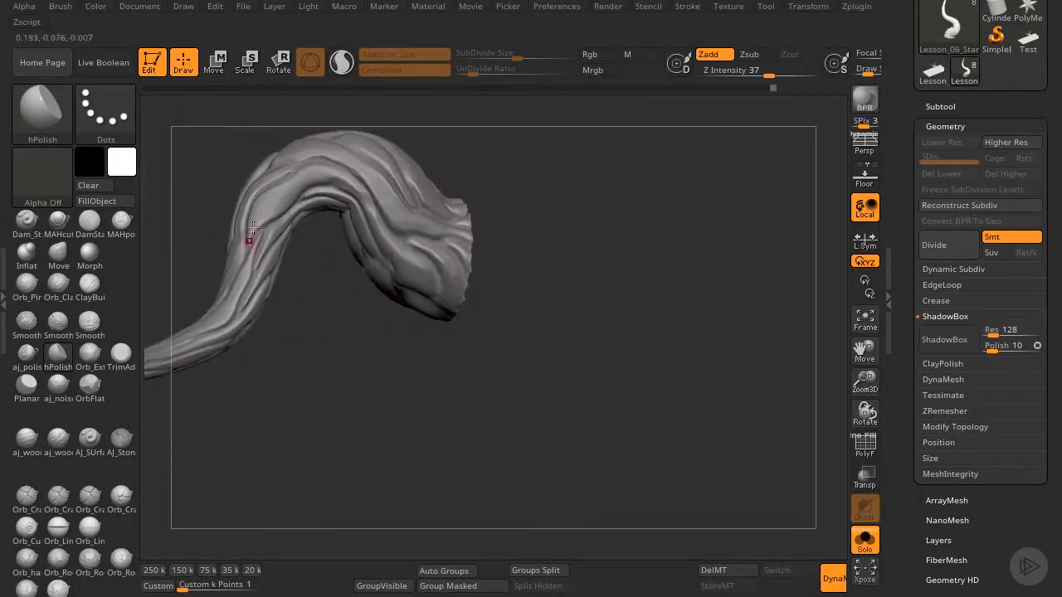
drag(863, 375, 356, 360)
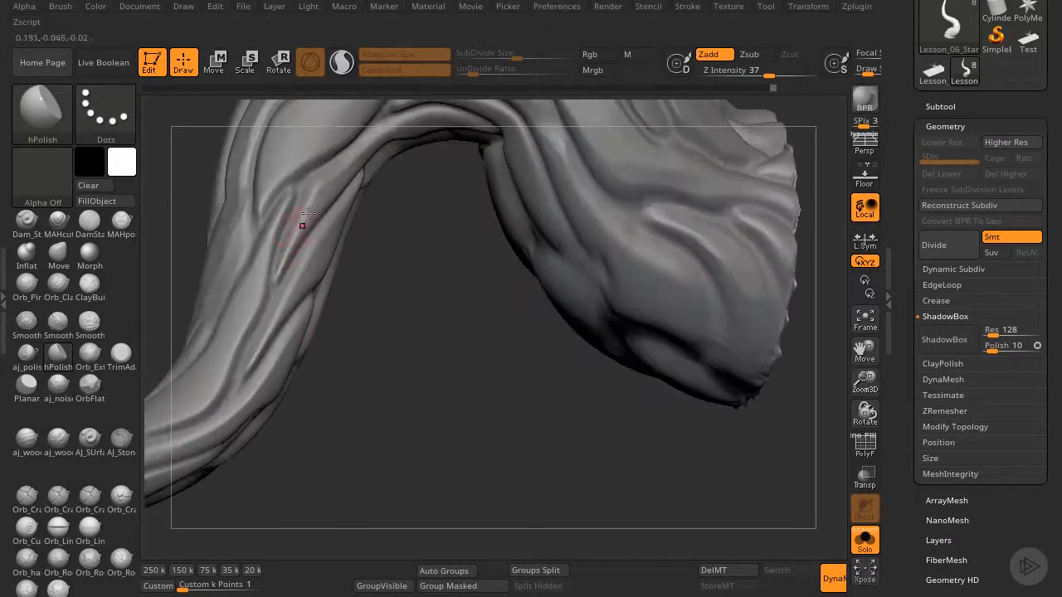
key(shift)
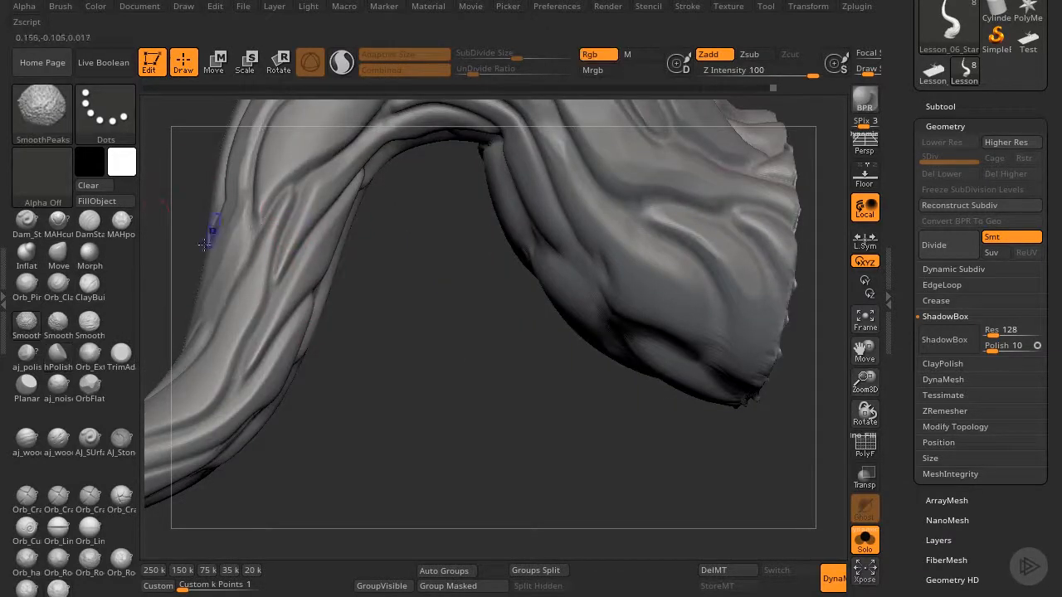
click(58, 284)
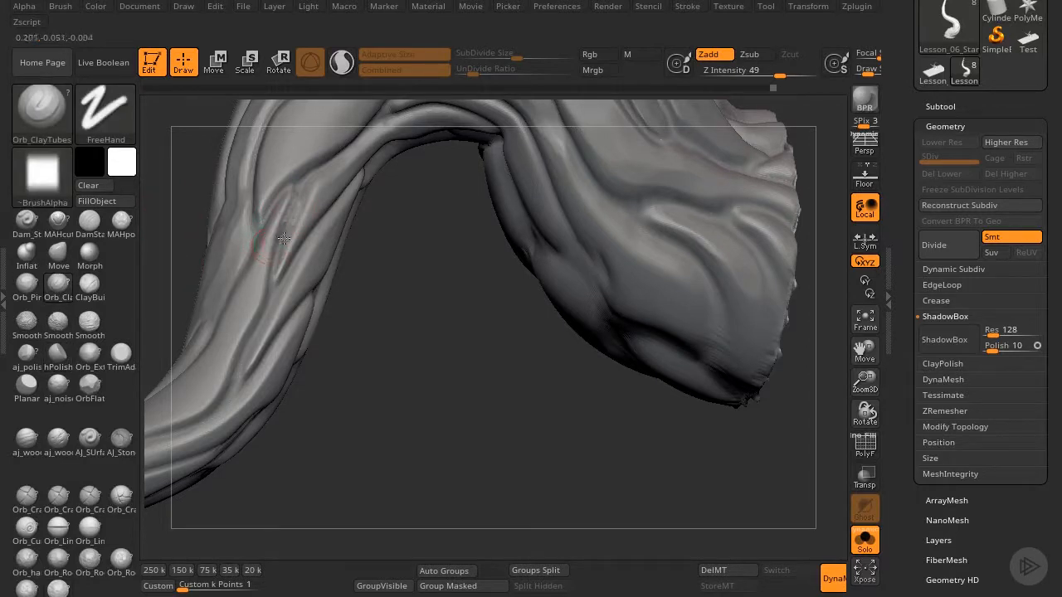
key(shift)
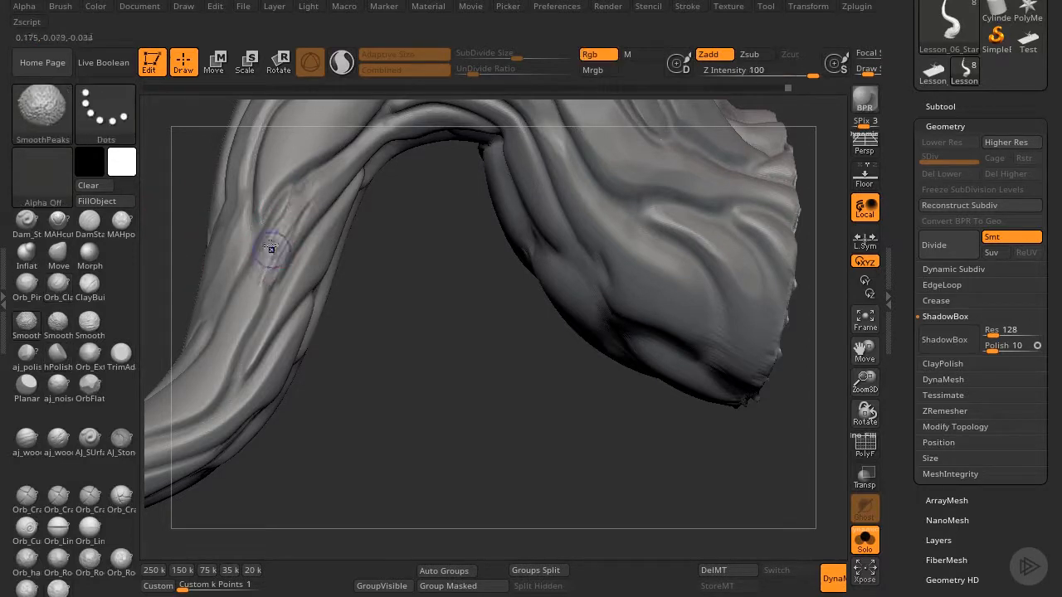
shift+drag(277, 218, 286, 204)
key(shift)
mouse_move(254, 290)
mouse_down()
mouse_move(313, 204)
mouse_move(260, 275)
mouse_up()
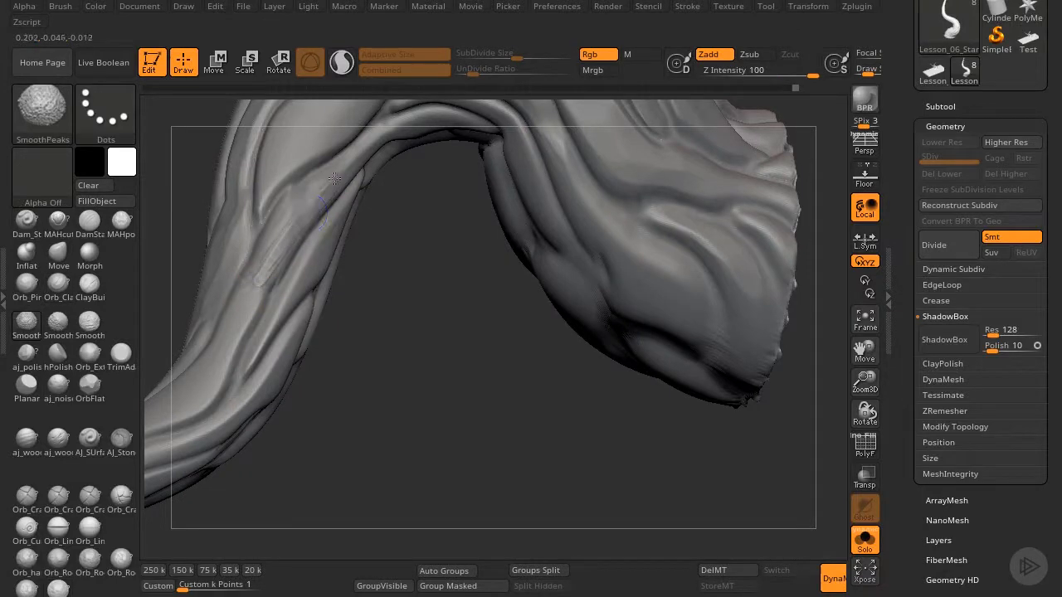
- Polish the filled groove into a clean plane with hPolish and smooth the strand running away from it
mouse_move(864, 382)
mouse_down()
mouse_move(843, 257)
mouse_move(834, 490)
mouse_up()
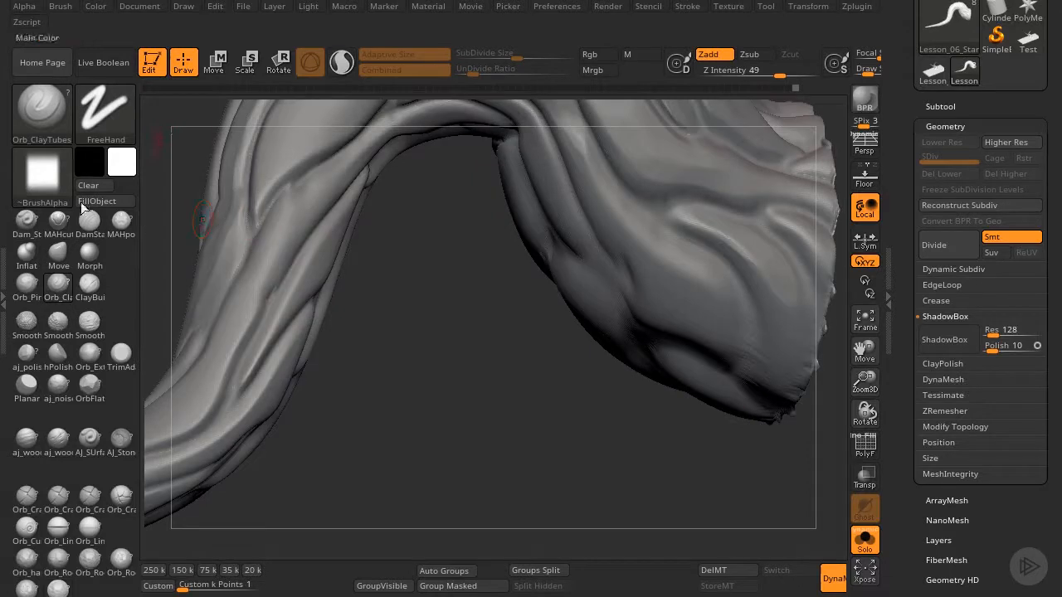
click(58, 355)
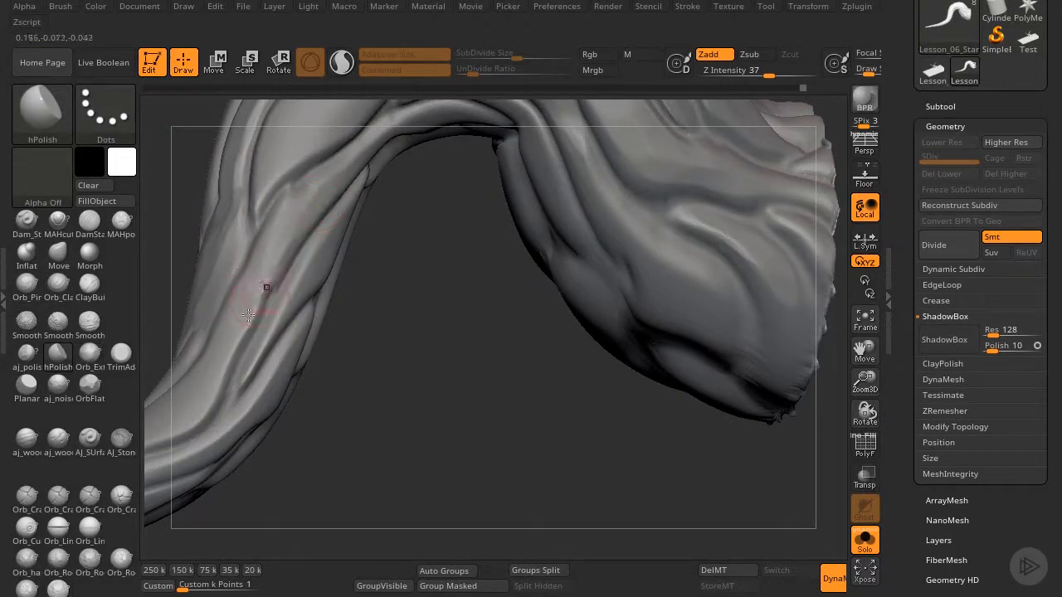
key(shift)
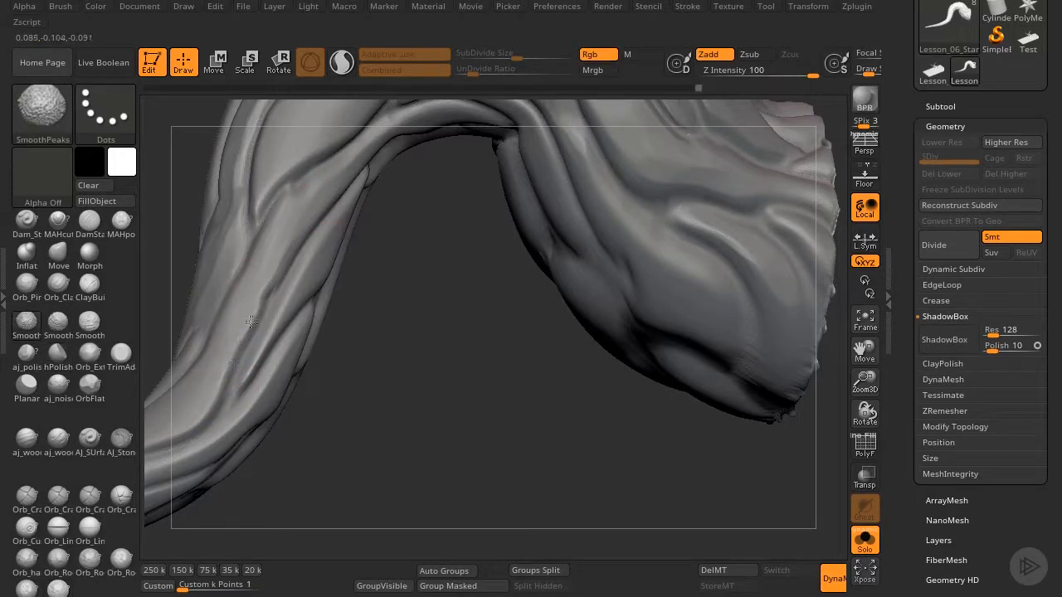
mouse_move(196, 413)
shift+mouse_down()
mouse_move(190, 425)
mouse_move(244, 386)
shift+mouse_up()
- Polish and smooth the ridges of the neighbouring long strands where the trunk narrows past the bend
drag(375, 388, 334, 393)
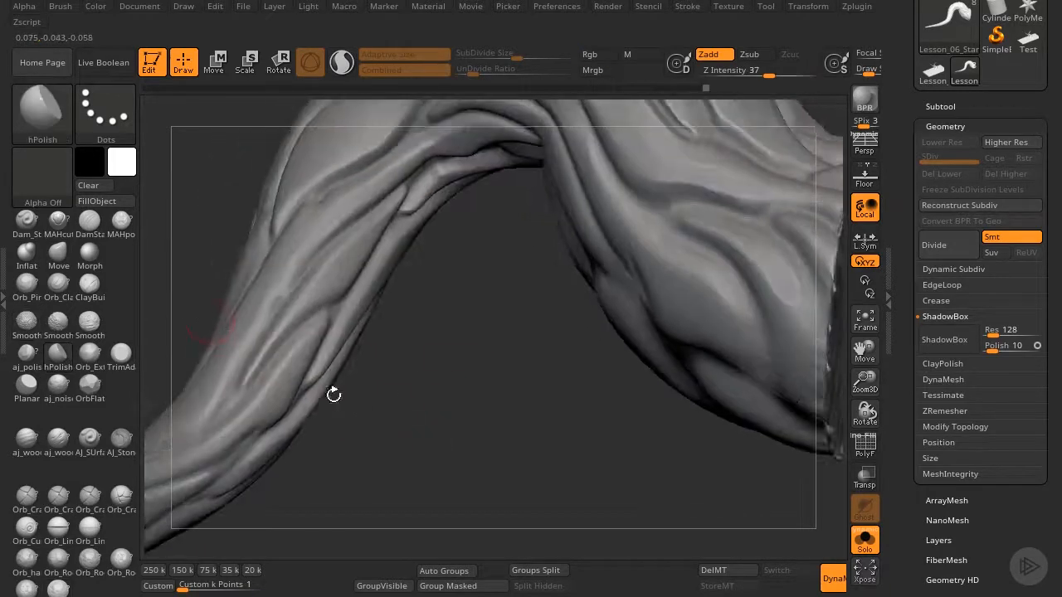
mouse_move(259, 375)
mouse_down()
mouse_move(252, 371)
mouse_move(280, 337)
mouse_move(306, 343)
mouse_up()
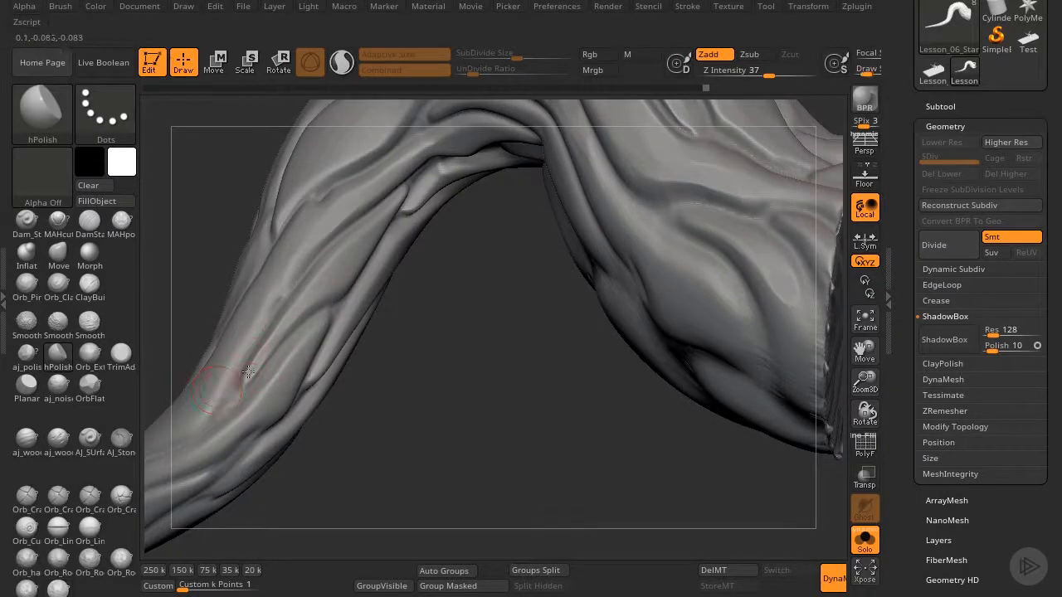
key(shift)
key(shift)
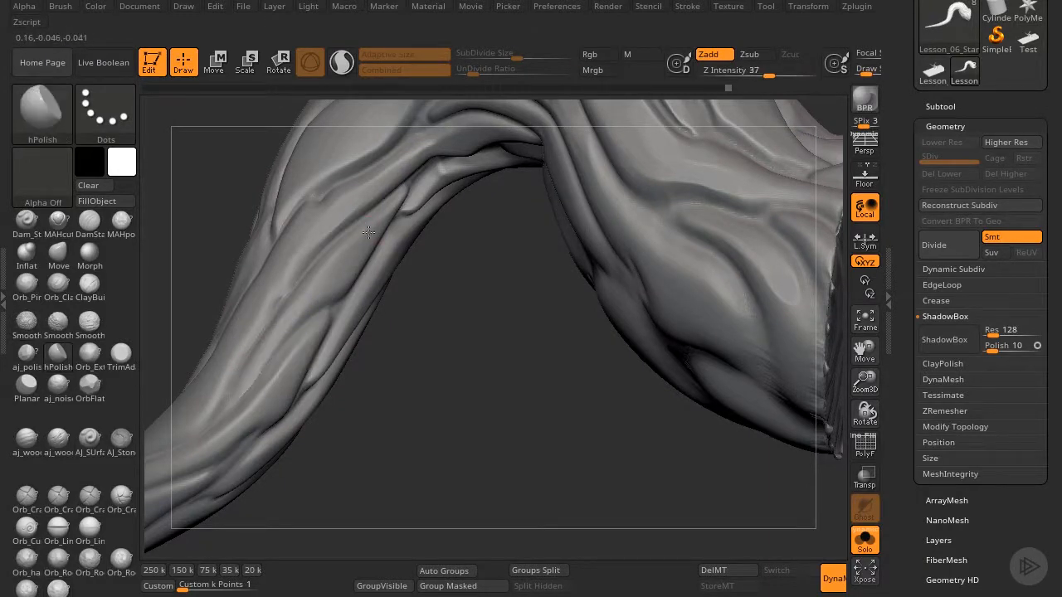
- Fill the pocket where the underside strands meet with Orb_ClayTubes, polish it with hPolish and blend with SmoothPeaks
drag(443, 333, 412, 223)
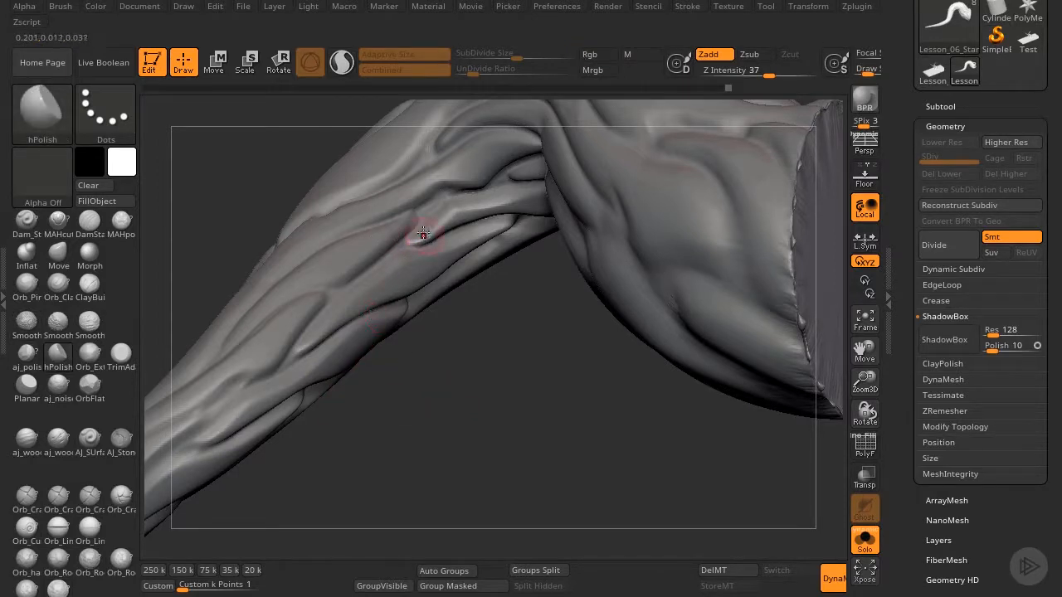
click(58, 282)
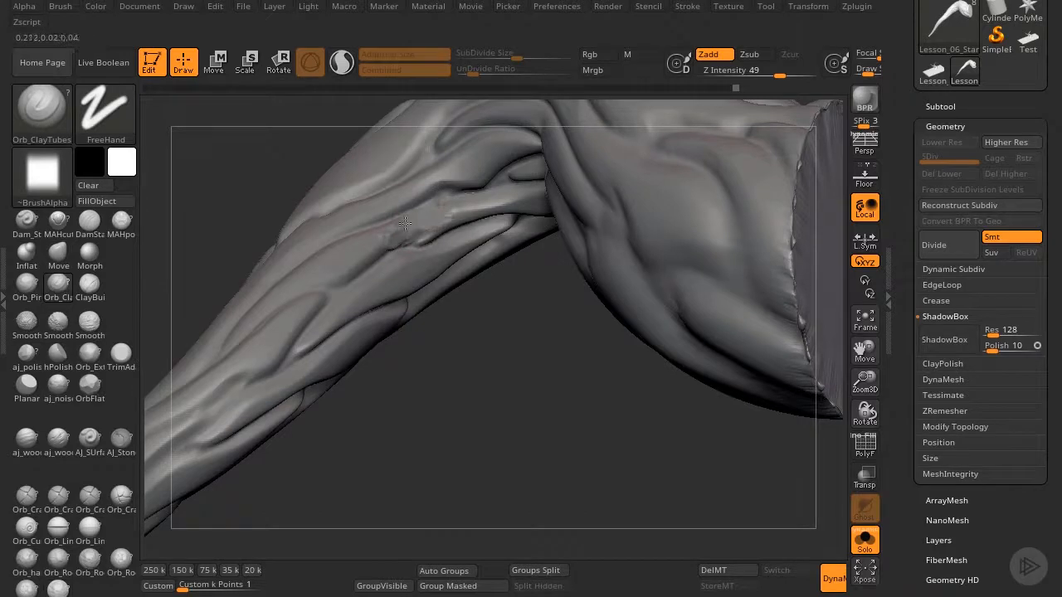
key(shift)
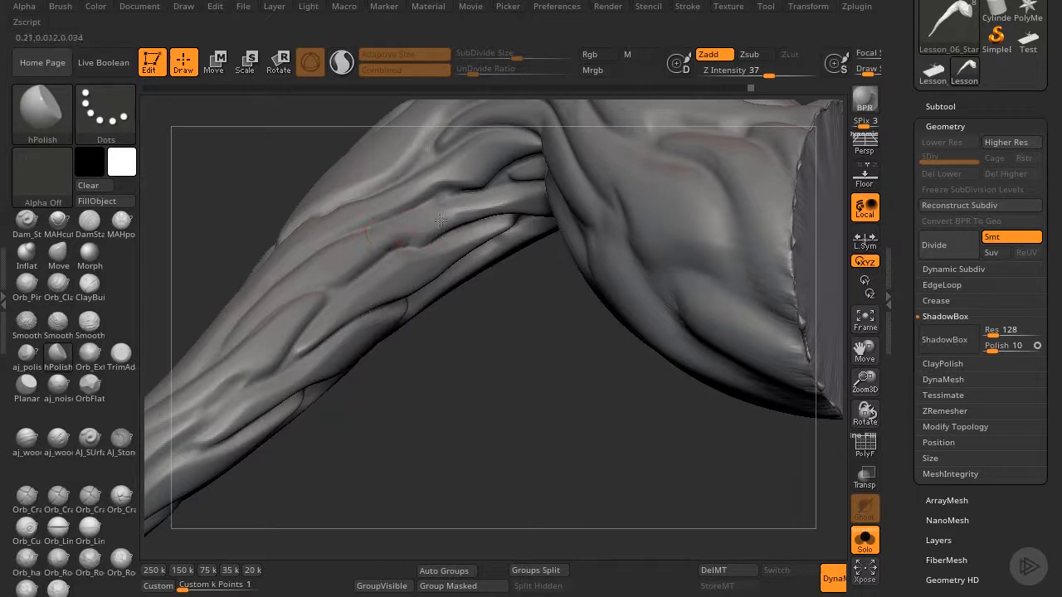
key(shift)
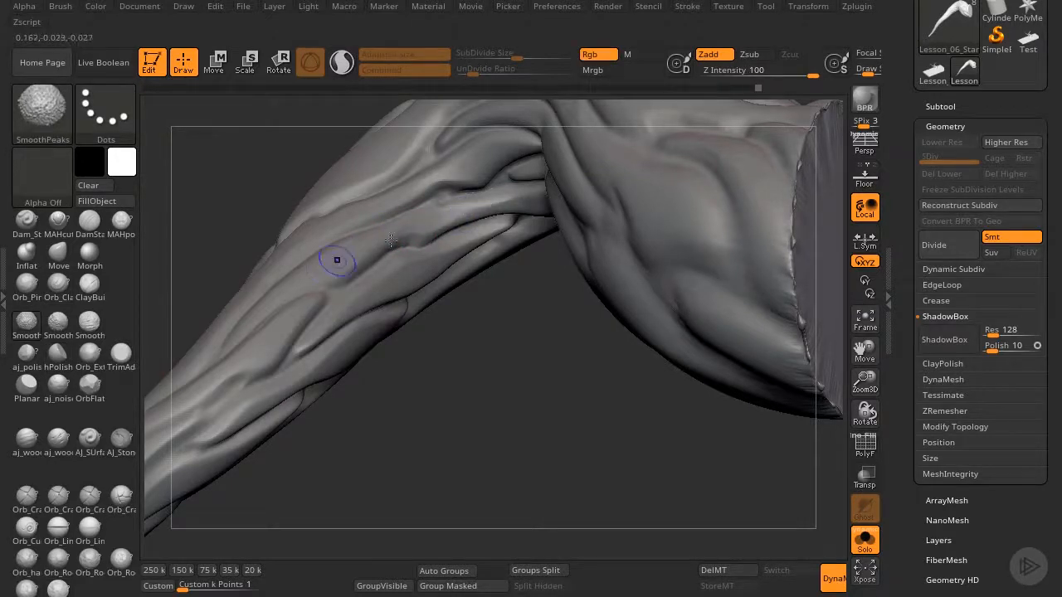
- Smooth and polish the thin, forked strands on the back of the trunk's narrowing upper section
drag(444, 417, 827, 263)
drag(865, 380, 858, 278)
drag(689, 405, 804, 355)
drag(865, 380, 863, 453)
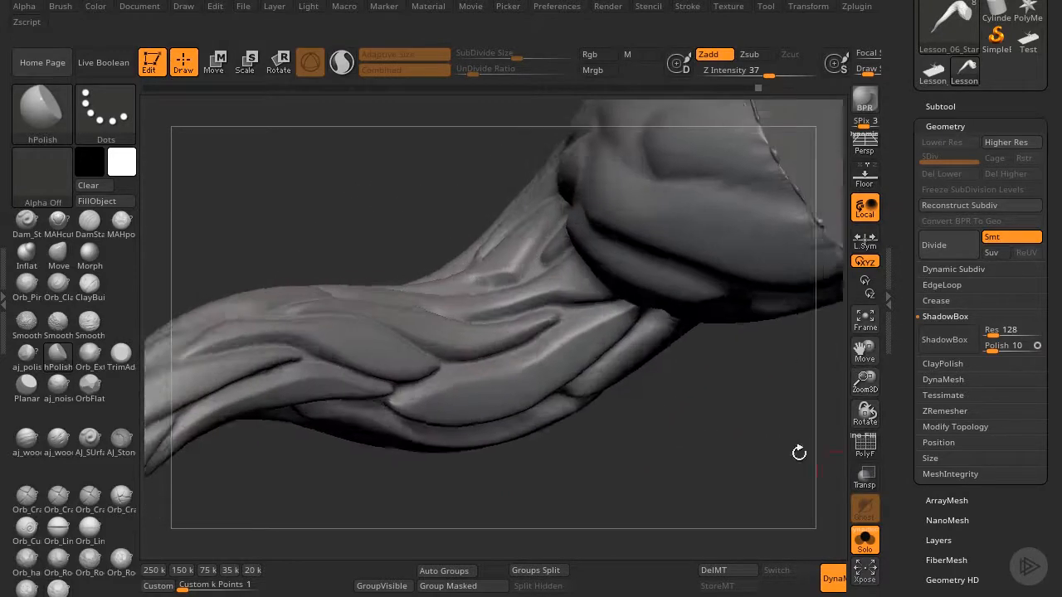
mouse_move(799, 452)
mouse_down()
mouse_move(723, 434)
mouse_move(526, 320)
mouse_move(558, 334)
mouse_up()
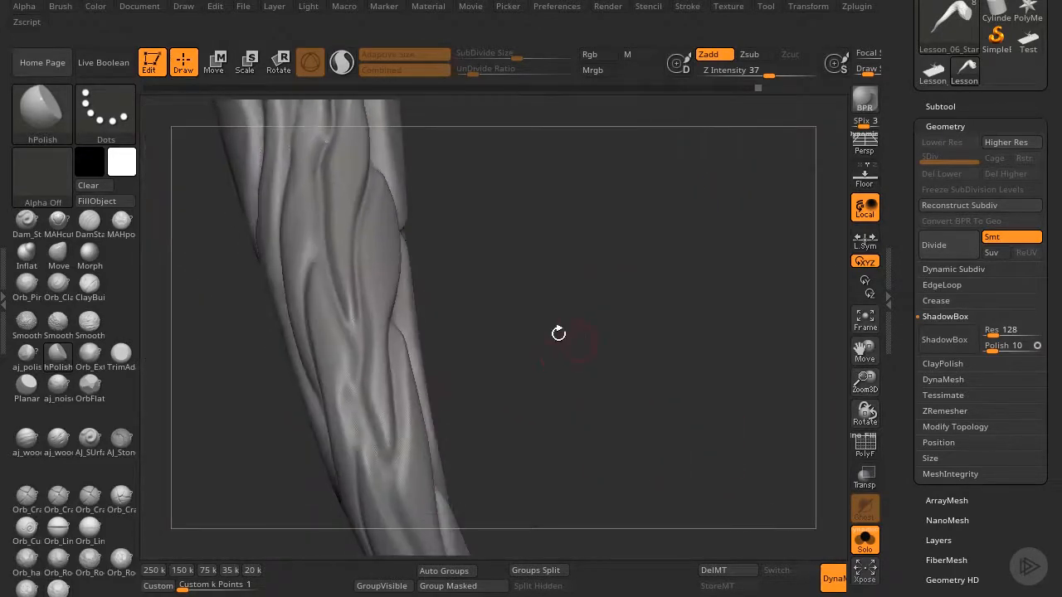
key(shift)
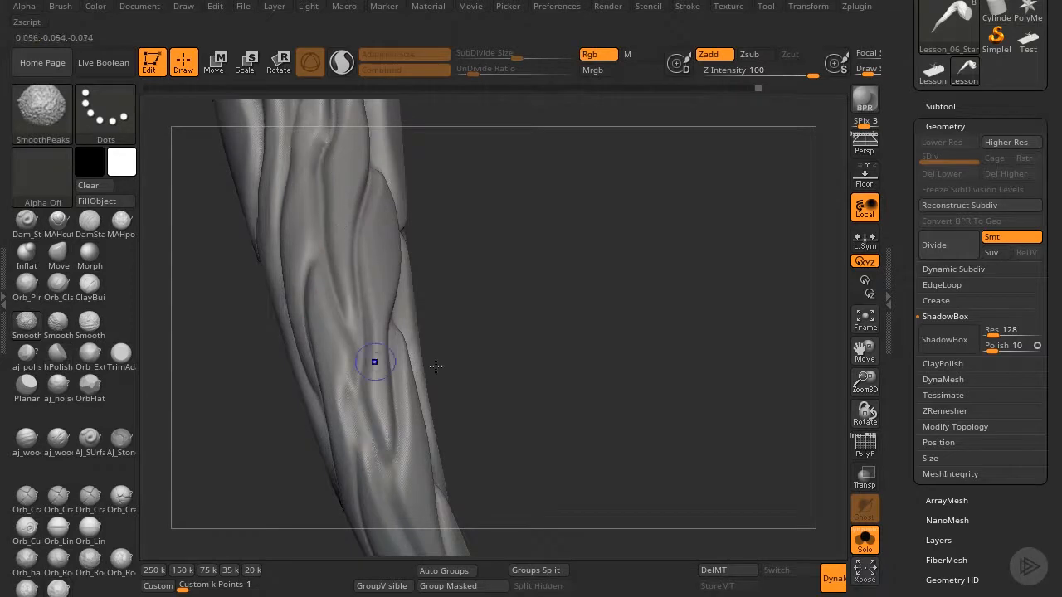
drag(863, 382, 858, 308)
drag(643, 334, 497, 337)
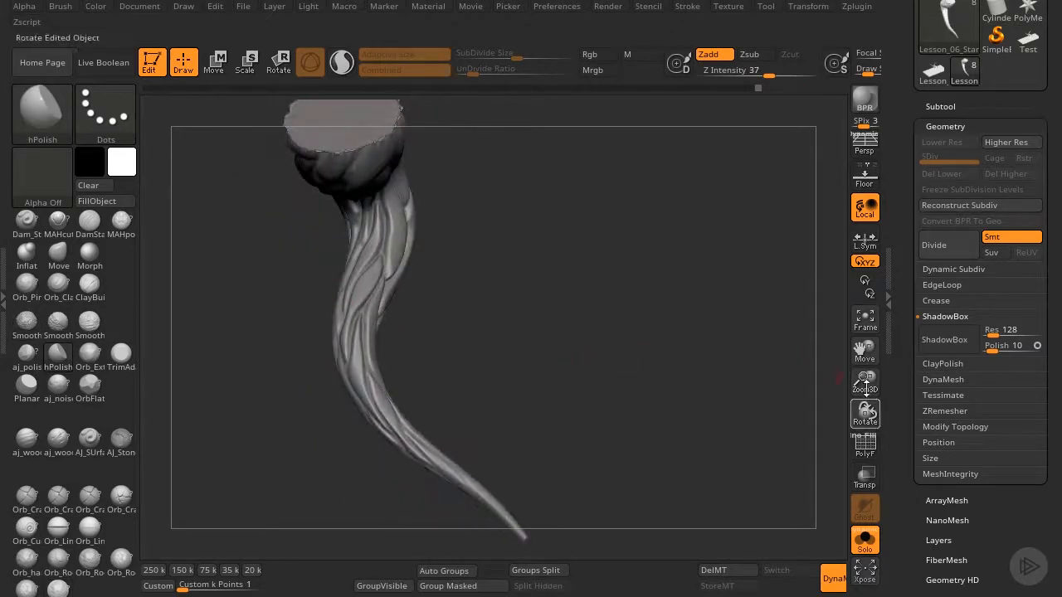
drag(865, 384, 865, 432)
alt+drag(642, 360, 582, 270)
shift+drag(330, 426, 293, 424)
key(shift)
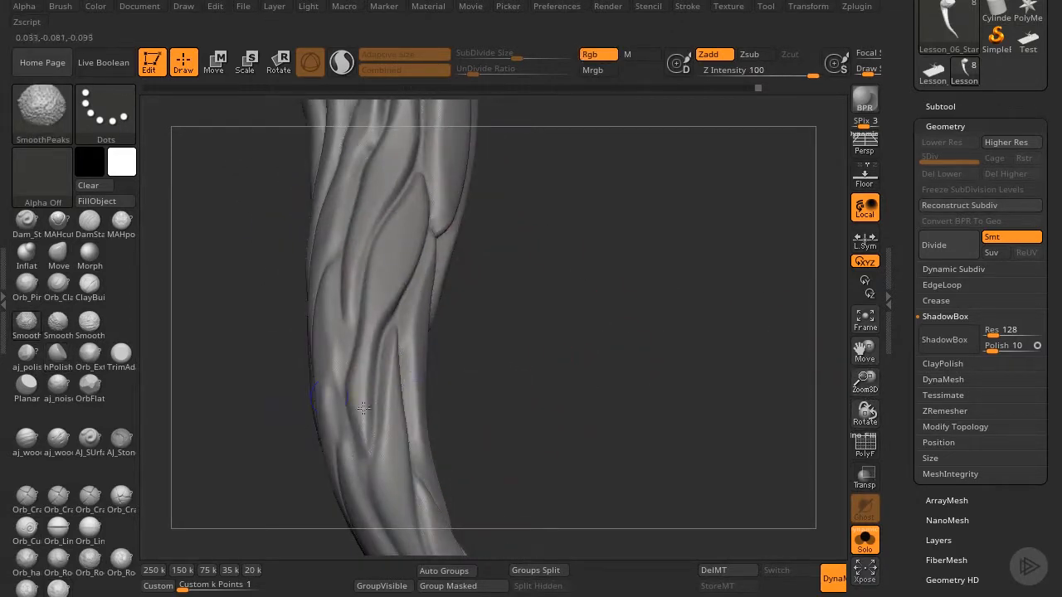
mouse_move(344, 401)
shift+mouse_down()
mouse_move(360, 432)
mouse_move(354, 399)
mouse_move(360, 439)
mouse_move(356, 400)
mouse_move(363, 459)
mouse_move(362, 373)
shift+mouse_up()
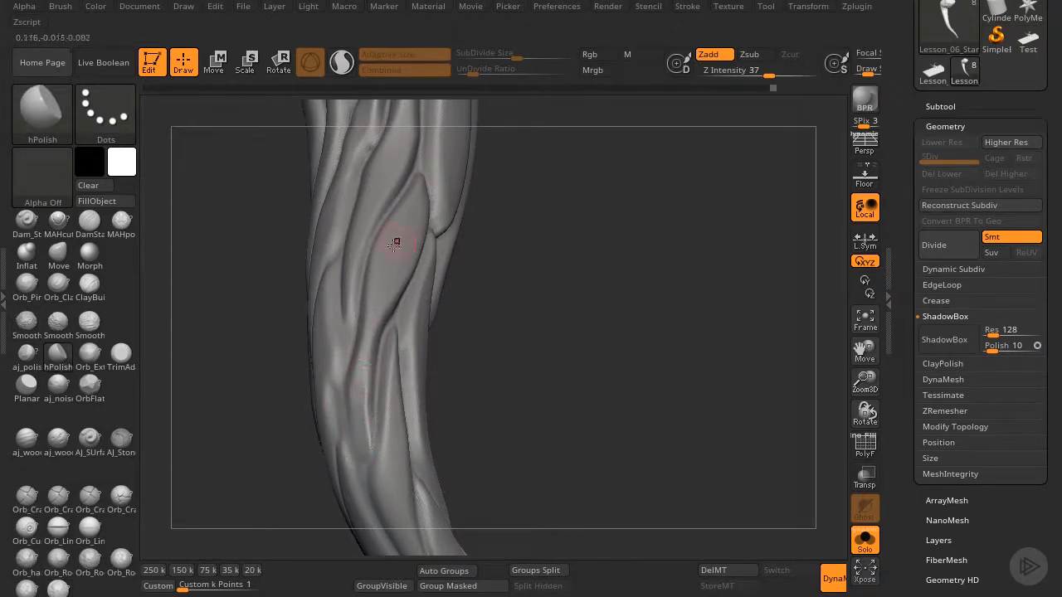
- Polish the pointed upper junction of the overlapping strands with hPolish and blend it with SmoothPeaks
drag(580, 269, 514, 271)
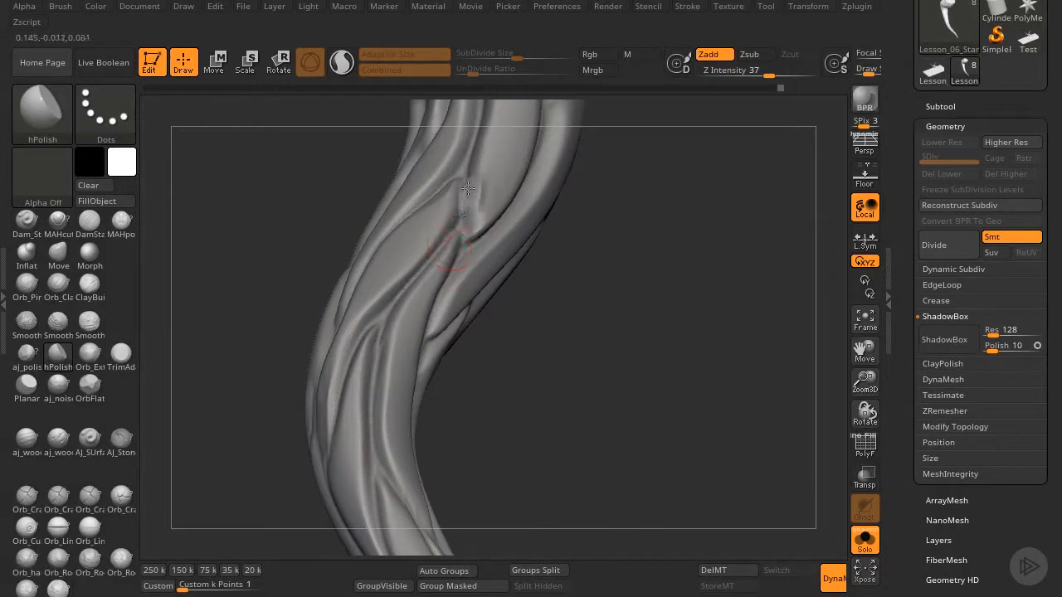
key(shift)
shift+drag(466, 195, 457, 239)
- Flatten the broad strands below that junction with hPolish and soften the grooves where they fork with SmoothPeaks
mouse_move(865, 383)
mouse_down()
mouse_move(830, 443)
mouse_move(821, 432)
mouse_up()
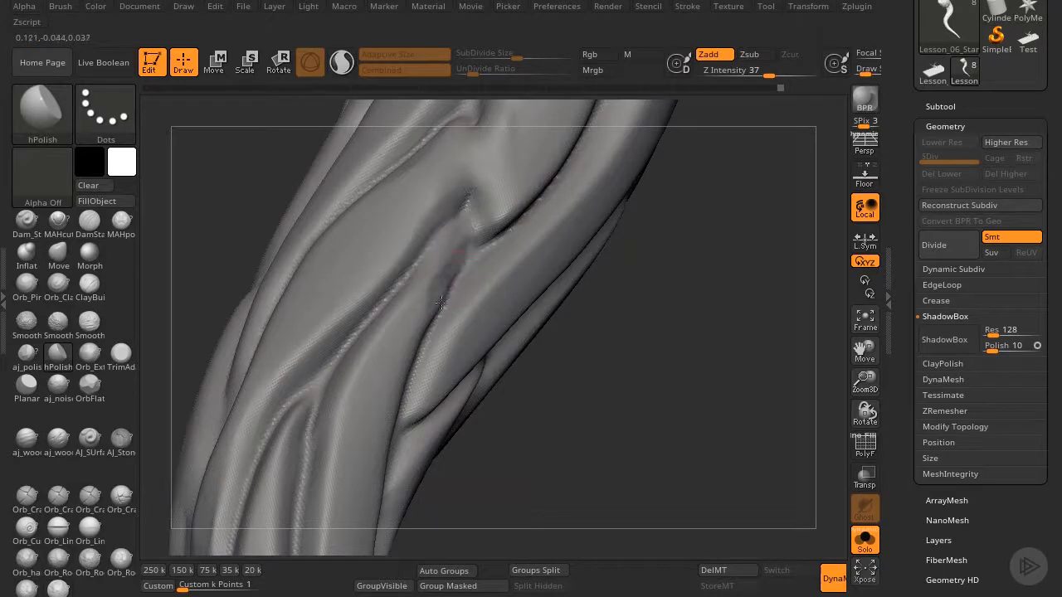
key(shift)
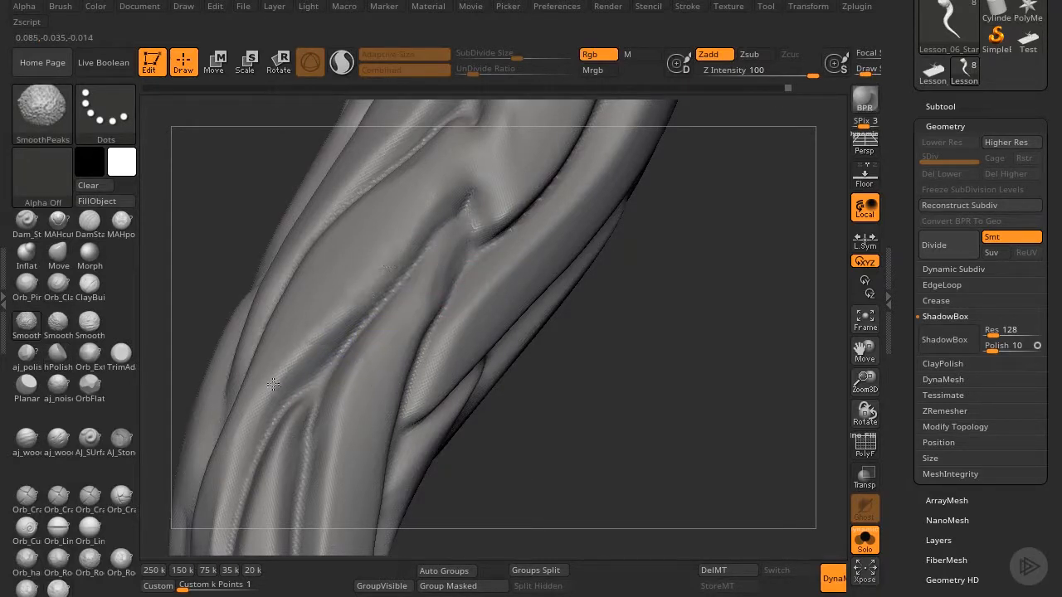
shift+drag(273, 384, 292, 391)
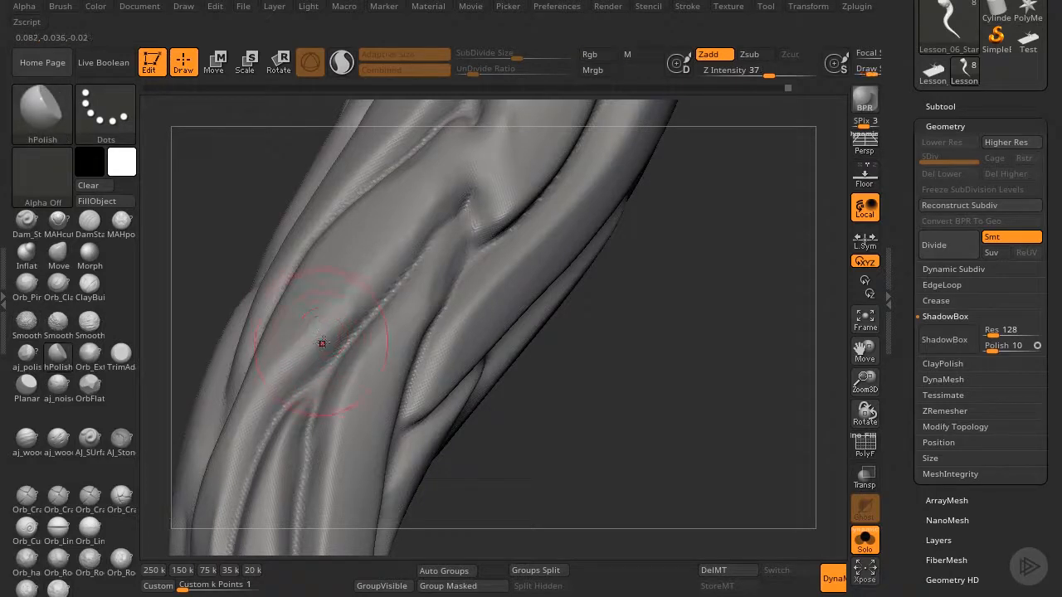
key(shift)
mouse_move(315, 415)
shift+mouse_down()
mouse_move(346, 378)
mouse_move(283, 467)
mouse_move(302, 420)
shift+mouse_up()
mouse_move(328, 305)
mouse_down()
mouse_move(353, 274)
mouse_move(371, 408)
mouse_up()
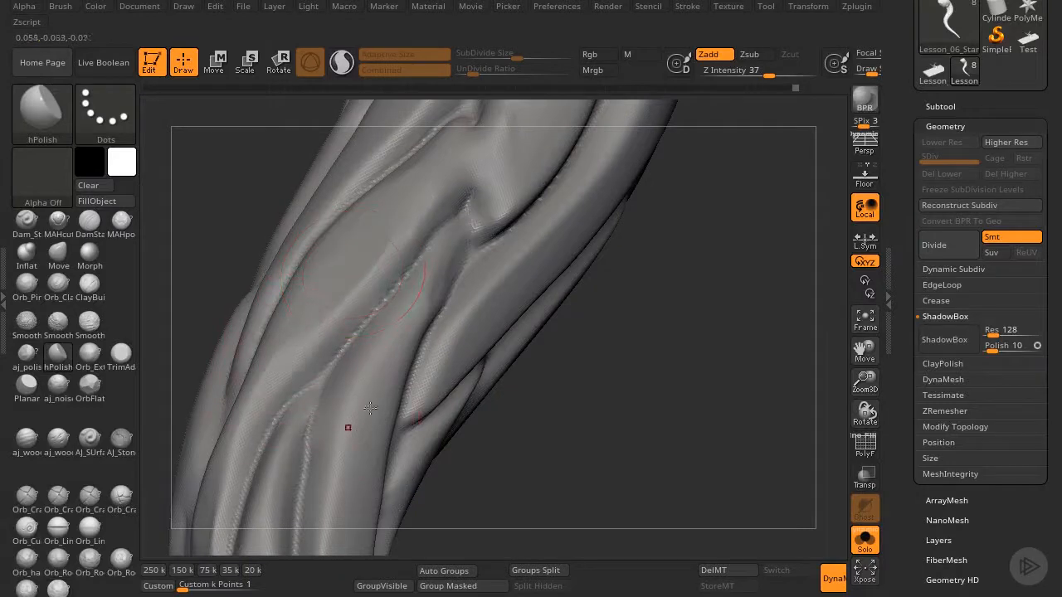
- Polish the broad ridges on the swollen lower trunk just above its base with hPolish
drag(865, 384, 848, 133)
drag(674, 218, 652, 207)
drag(680, 278, 803, 414)
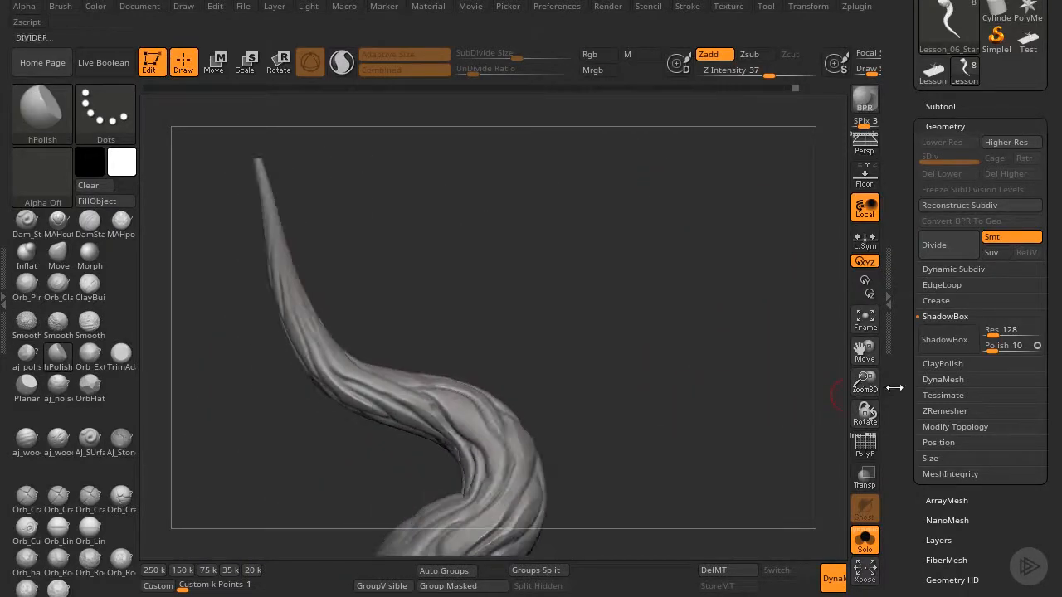
drag(864, 383, 869, 452)
drag(868, 351, 780, 232)
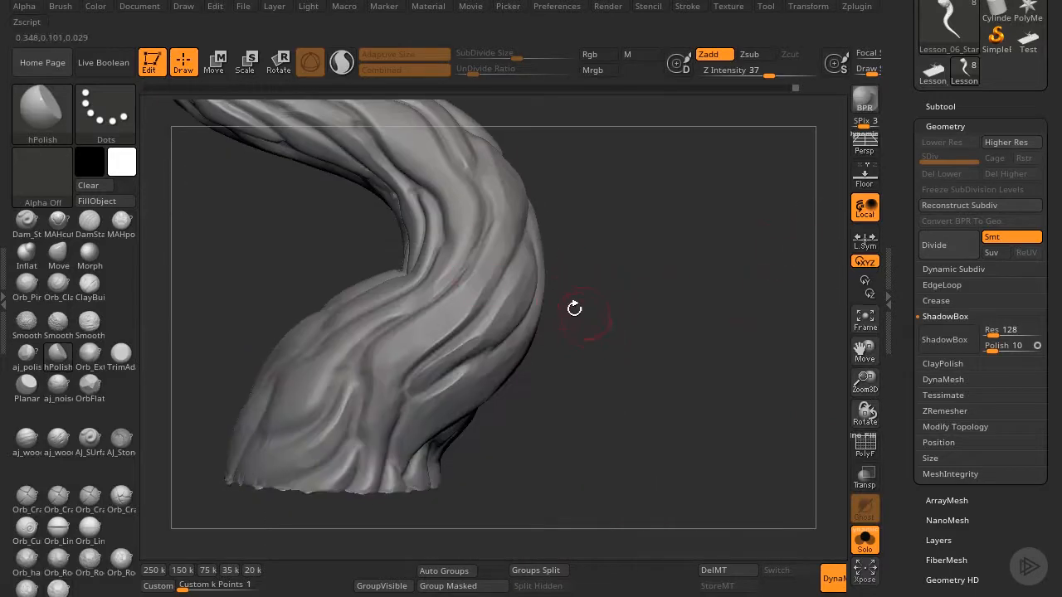
drag(866, 387, 867, 448)
drag(389, 344, 816, 401)
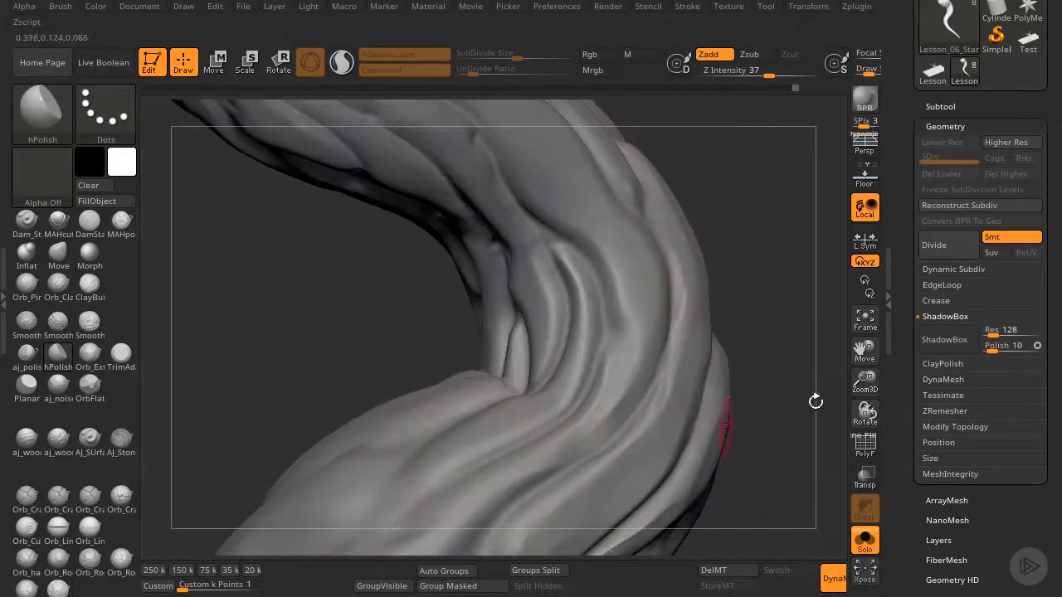
drag(865, 355, 817, 50)
drag(709, 349, 672, 323)
drag(385, 189, 435, 170)
drag(487, 130, 394, 153)
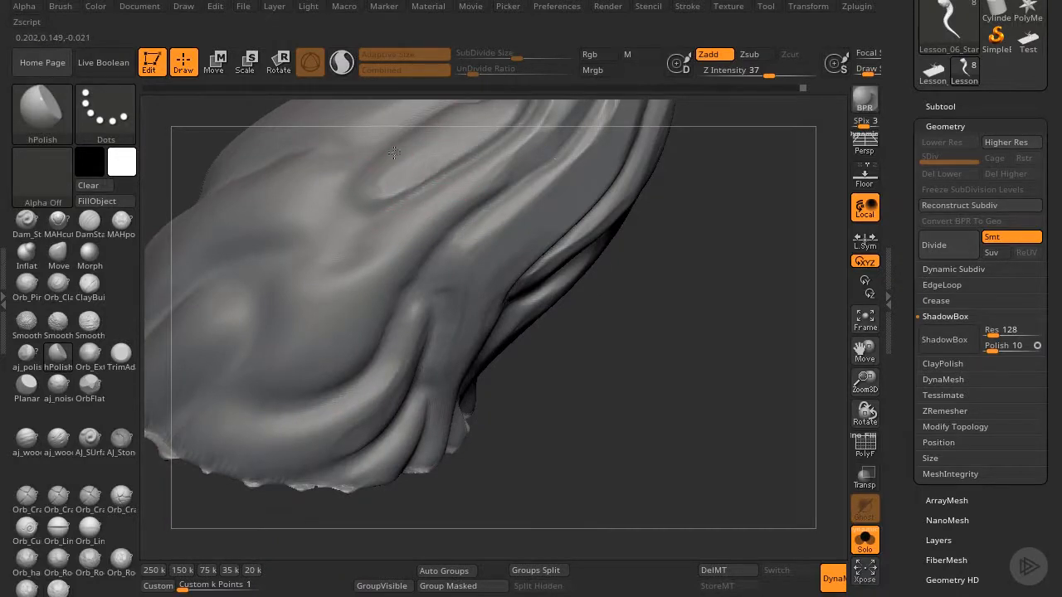
drag(365, 204, 296, 315)
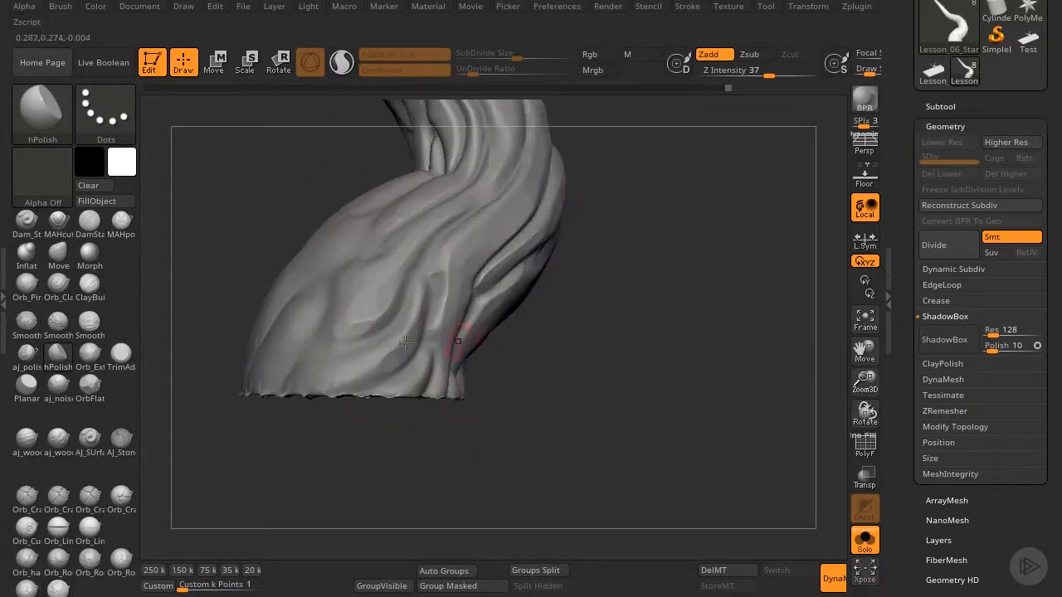
- Flatten the curved strands along the trunk's ragged base edge with hPolish and soften them with SmoothPeaks
drag(334, 365, 382, 359)
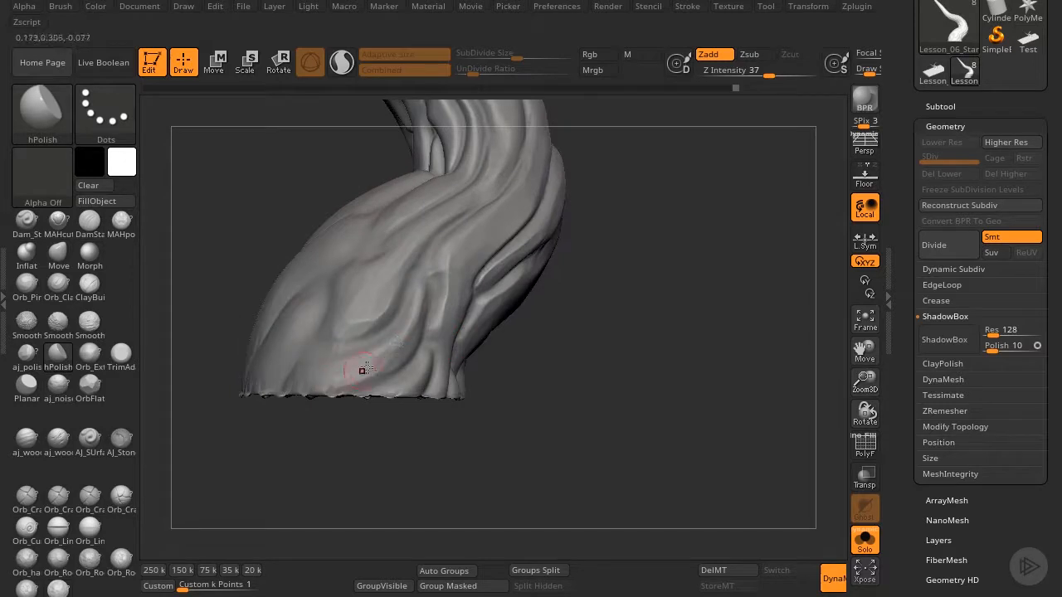
key(shift)
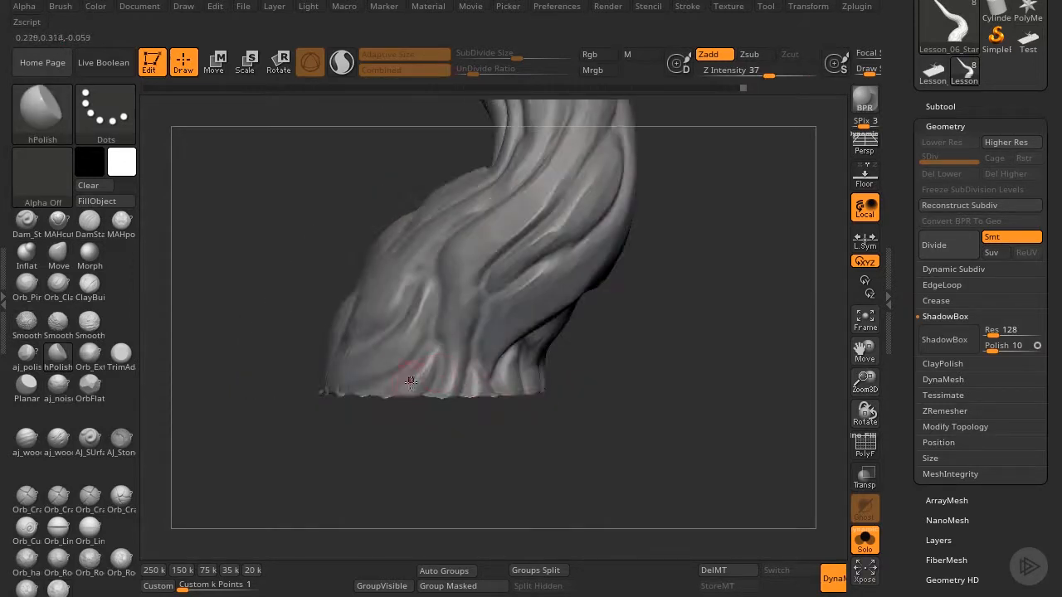
drag(449, 418, 465, 304)
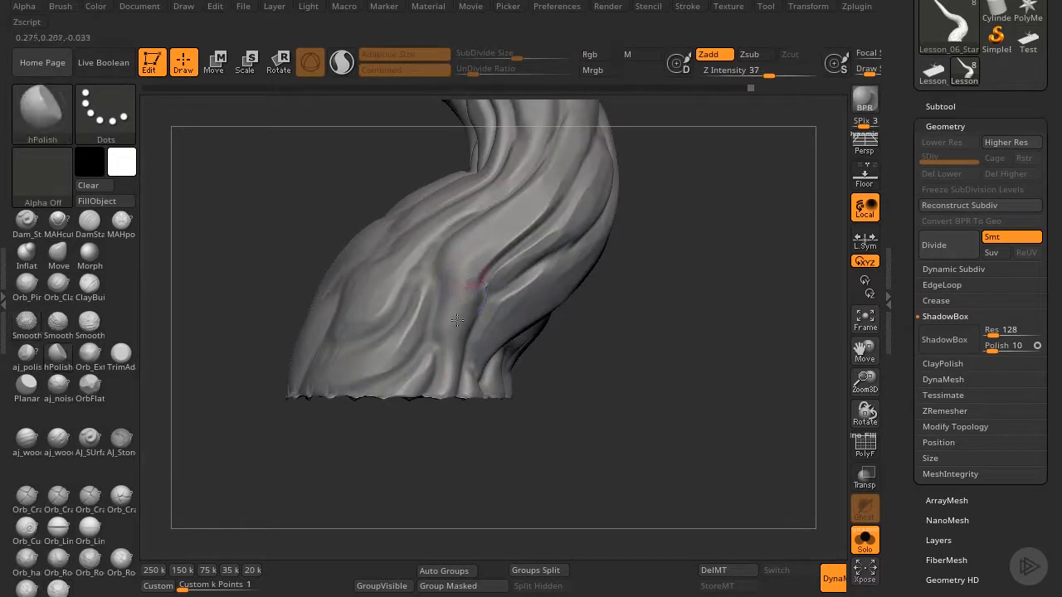
key(shift)
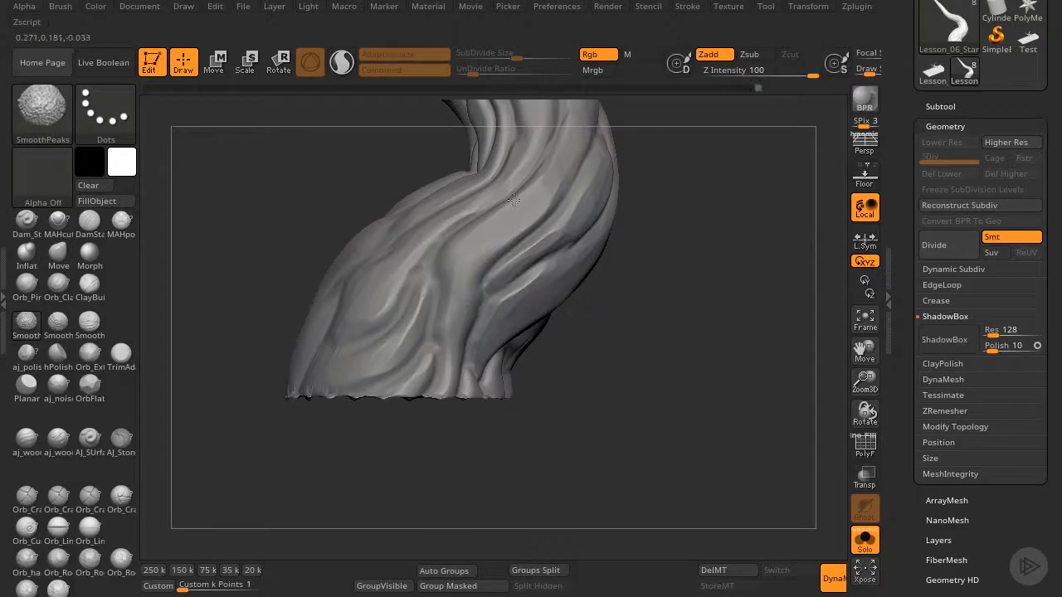
- Polish the bulging strands on the inner face of the base into broad planes with hPolish
mouse_move(789, 370)
mouse_down()
mouse_move(711, 351)
mouse_move(340, 368)
mouse_up()
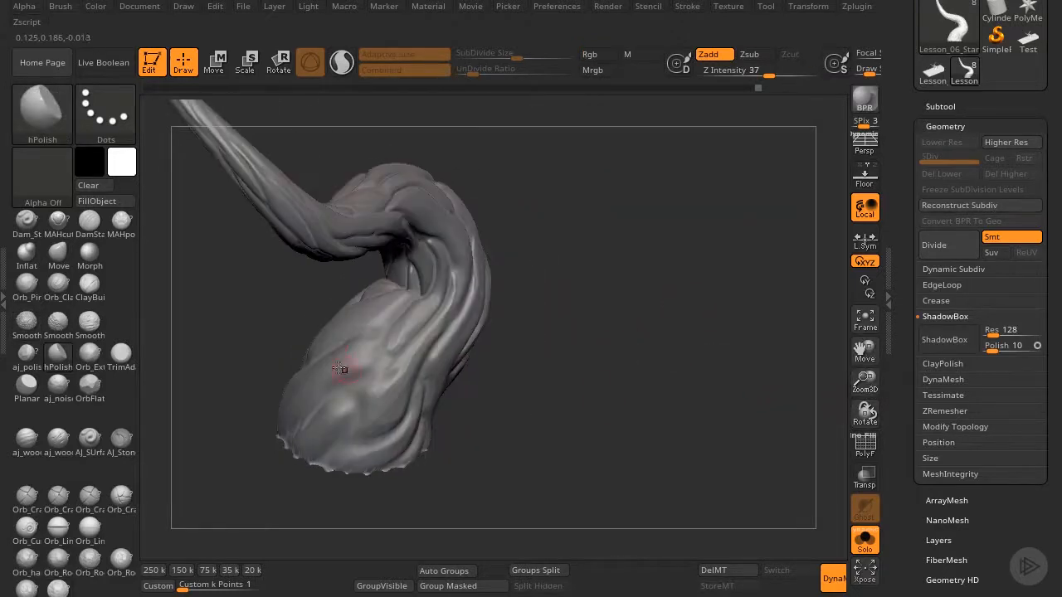
mouse_move(343, 490)
mouse_down()
mouse_move(626, 310)
mouse_move(356, 332)
mouse_up()
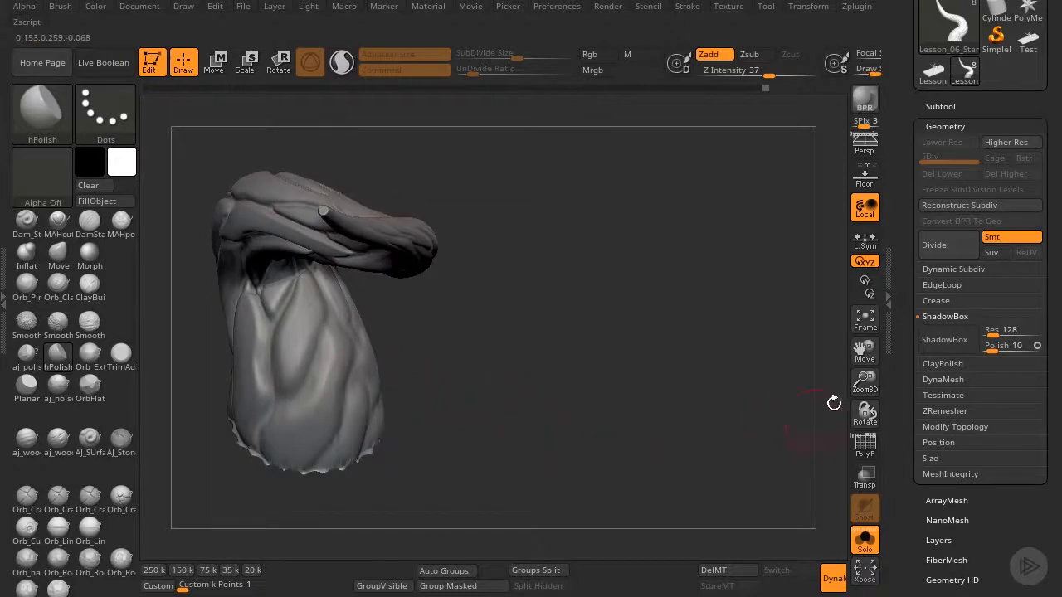
alt+drag(834, 403, 723, 420)
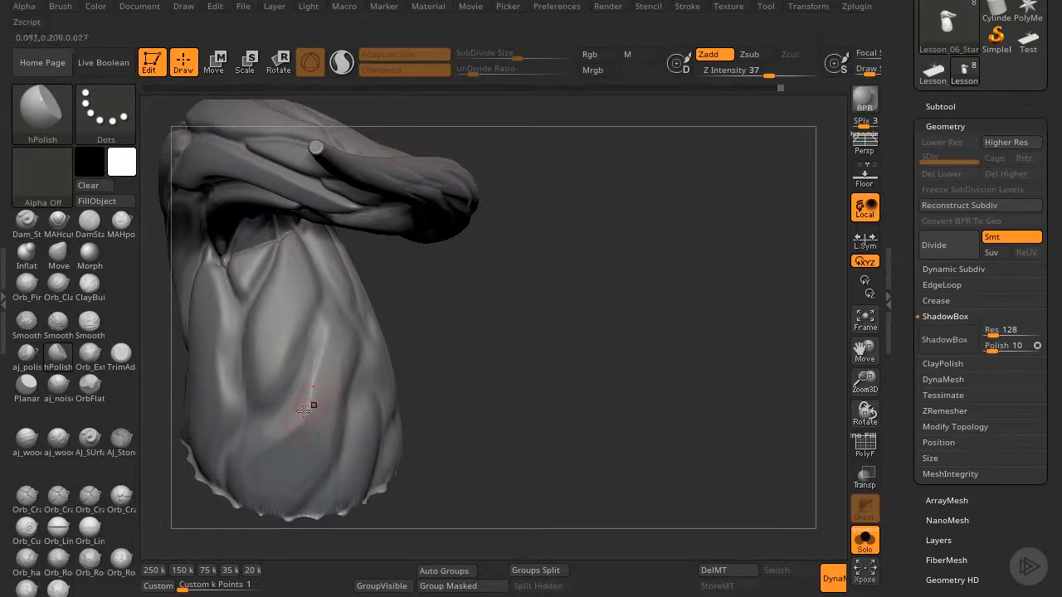
drag(411, 423, 362, 426)
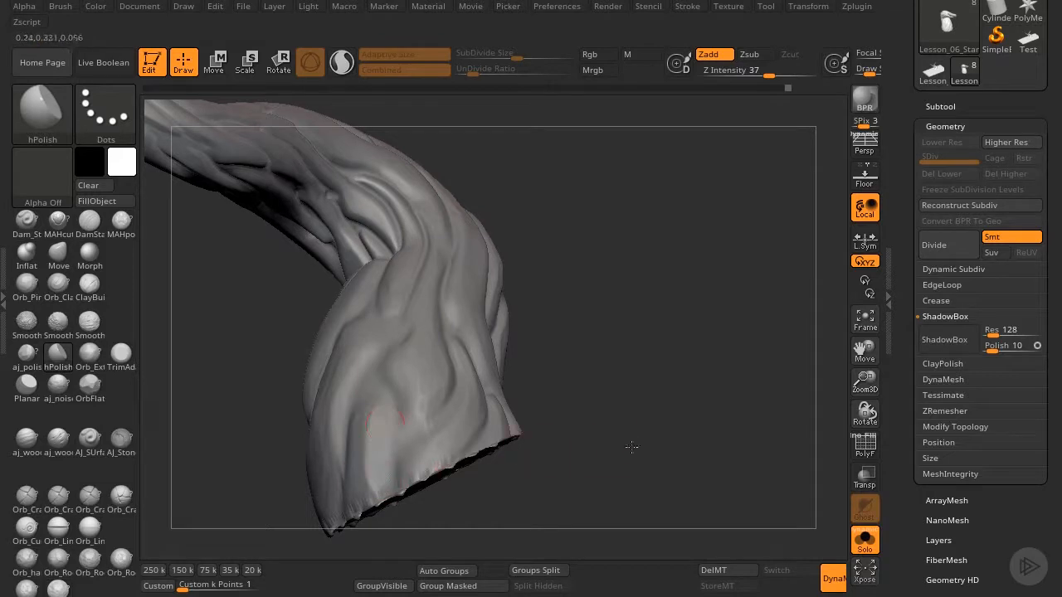
drag(632, 447, 353, 422)
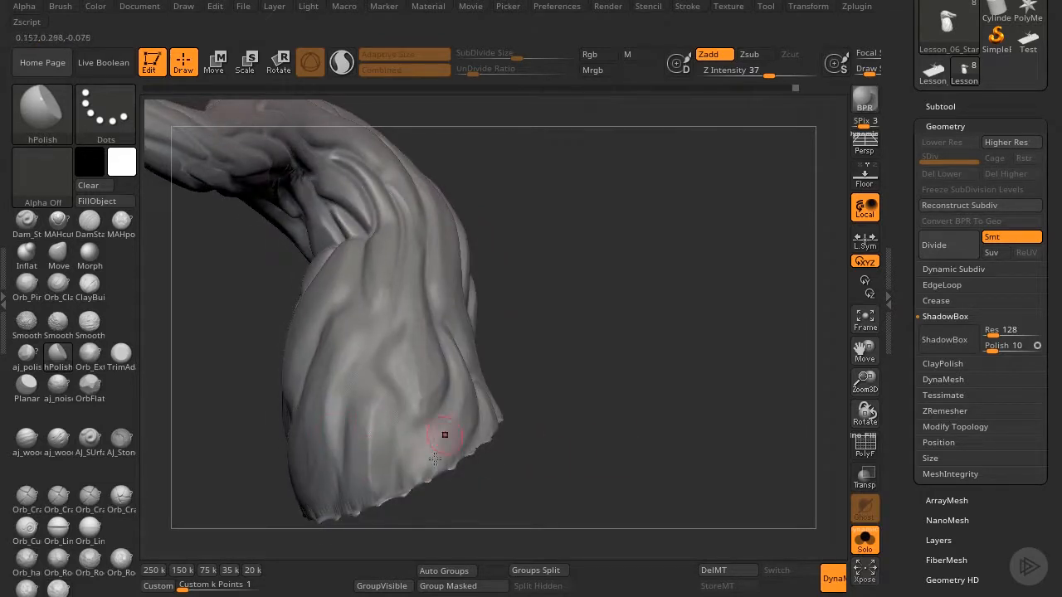
- Flatten the sharp crease where the base strands meet beneath the bend with Orb_Extrem_Polish, its alpha turned off
mouse_move(834, 382)
mouse_down()
mouse_move(685, 310)
mouse_move(825, 390)
mouse_move(849, 465)
mouse_move(833, 367)
mouse_move(865, 384)
mouse_move(838, 374)
mouse_up()
mouse_move(818, 359)
mouse_down()
mouse_move(722, 290)
mouse_move(793, 375)
mouse_move(863, 399)
mouse_up()
mouse_move(864, 351)
mouse_down()
mouse_move(863, 390)
mouse_move(833, 395)
mouse_up()
drag(773, 386, 730, 379)
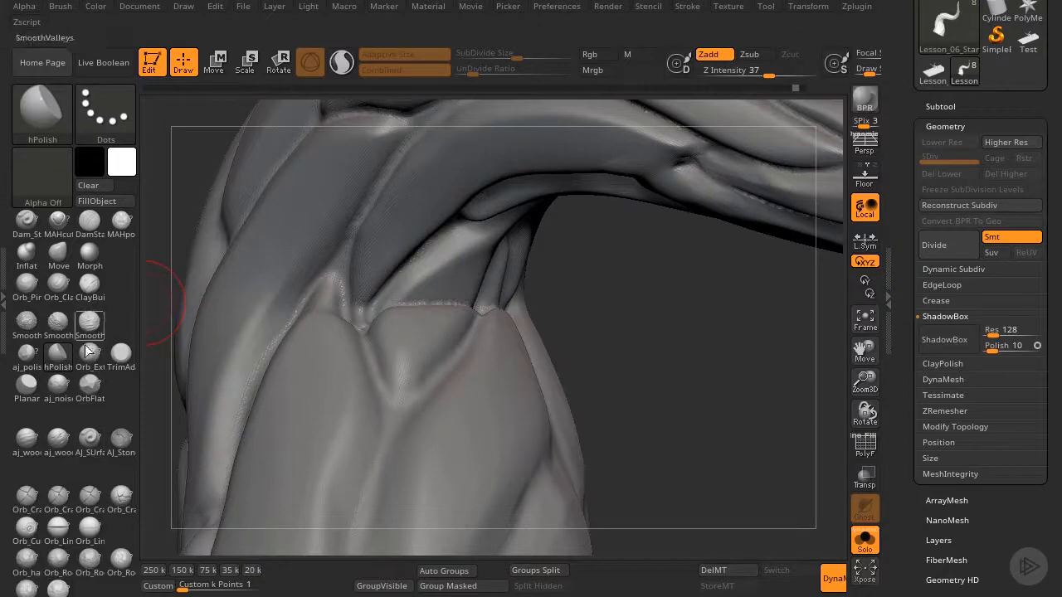
click(90, 358)
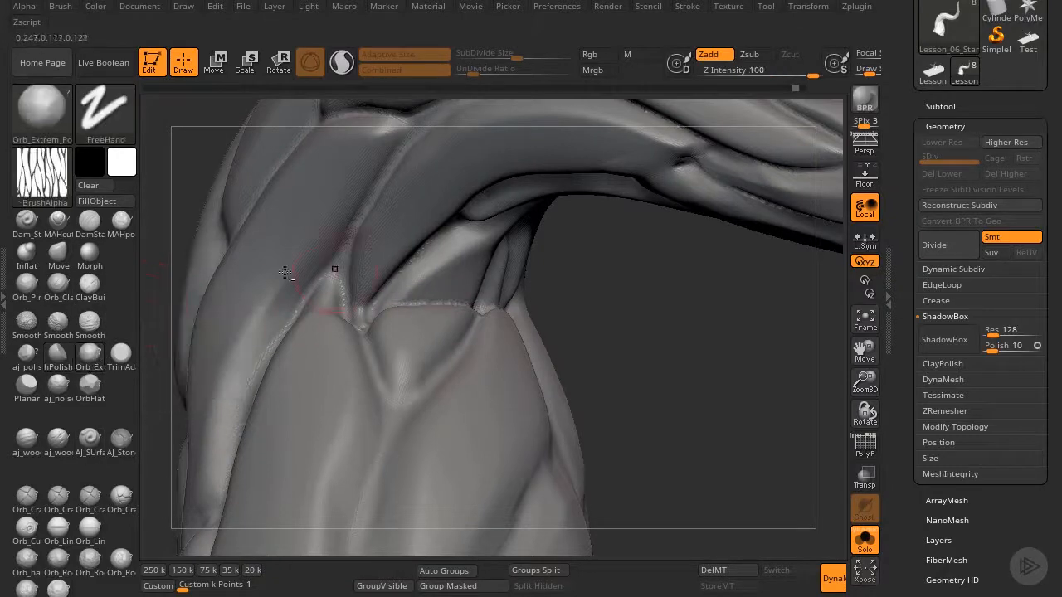
click(41, 174)
click(127, 192)
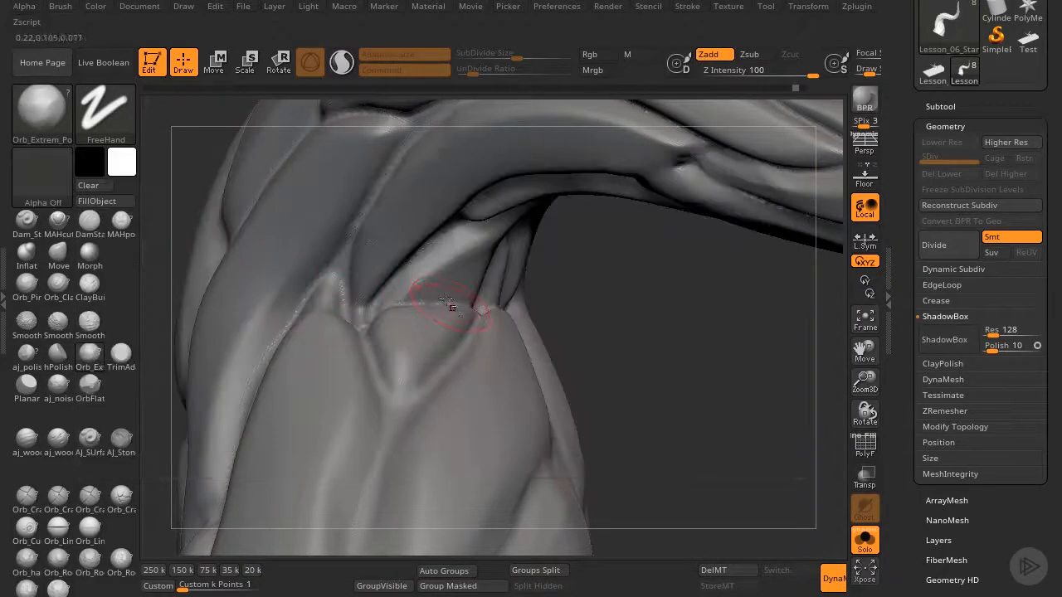
mouse_move(439, 307)
mouse_down()
mouse_move(396, 302)
mouse_move(406, 315)
mouse_move(385, 326)
mouse_move(469, 272)
mouse_move(449, 311)
mouse_move(358, 304)
mouse_move(360, 314)
mouse_move(377, 296)
mouse_up()
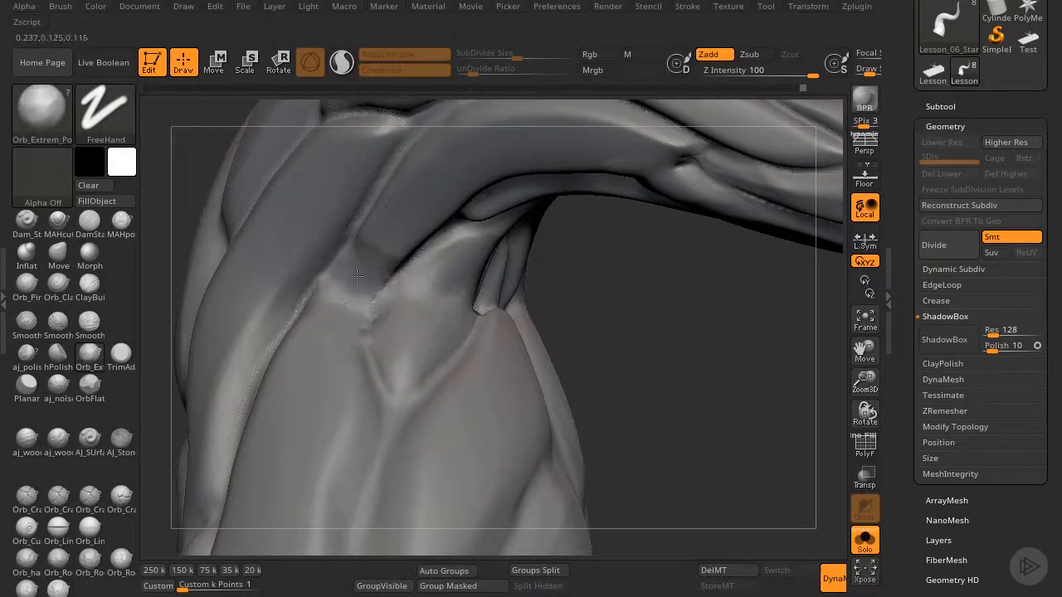
- Bridge the crease beneath the bend with an added Orb_ClayTubes strand and blend its edges with SmoothPeaks
click(59, 285)
mouse_move(323, 320)
mouse_down()
mouse_move(356, 294)
mouse_move(326, 415)
mouse_move(365, 382)
mouse_move(331, 380)
mouse_move(348, 284)
mouse_move(384, 315)
mouse_move(341, 292)
mouse_move(353, 415)
mouse_up()
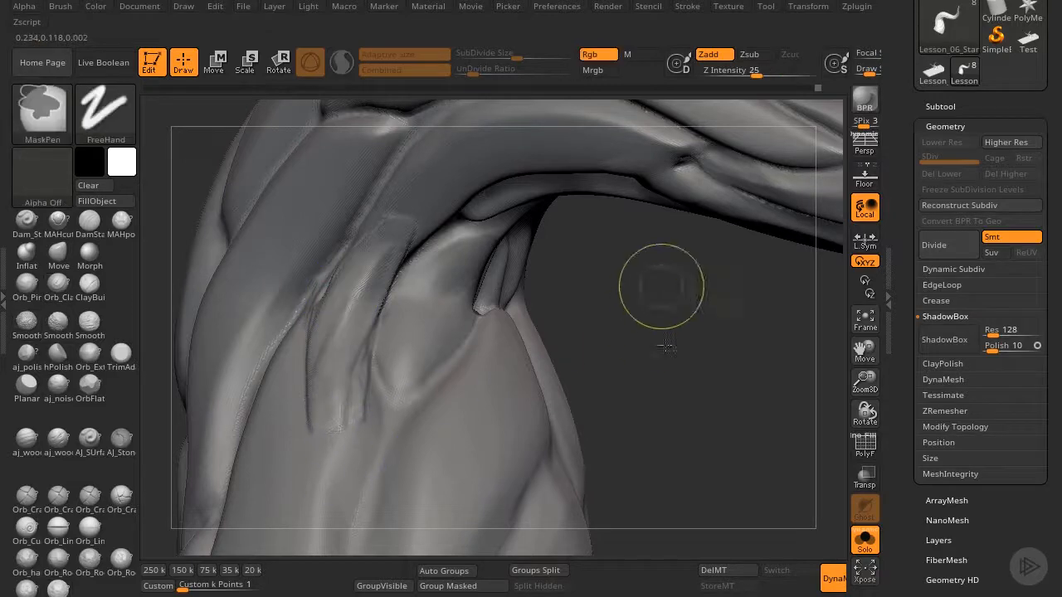
ctrl+drag(663, 293, 667, 379)
shift+drag(338, 348, 370, 269)
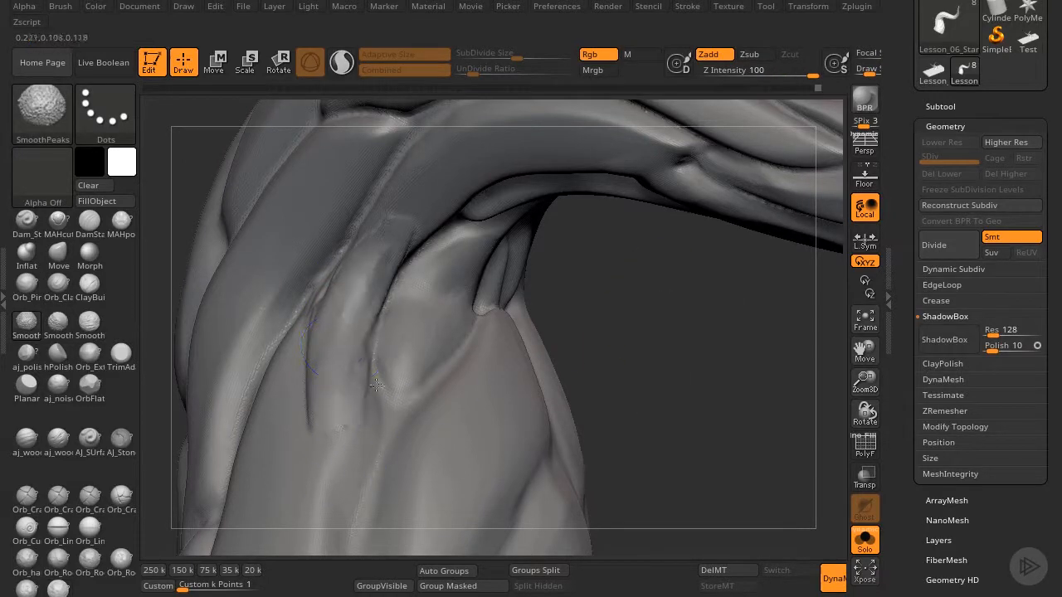
- Build up the remaining creases around the inside of the bend with Orb_ClayTubes and smooth the joins
mouse_move(448, 259)
mouse_down()
mouse_move(475, 318)
mouse_move(453, 236)
mouse_move(403, 332)
mouse_up()
drag(664, 281, 564, 286)
mouse_move(456, 285)
mouse_down()
mouse_move(508, 221)
mouse_move(444, 295)
mouse_move(506, 226)
mouse_up()
drag(664, 337, 561, 324)
drag(765, 478, 722, 448)
mouse_move(440, 315)
mouse_down()
mouse_move(474, 321)
mouse_move(483, 367)
mouse_move(523, 313)
mouse_move(513, 299)
mouse_move(498, 352)
mouse_move(534, 330)
mouse_move(514, 345)
mouse_up()
key(ctrl)
key(shift)
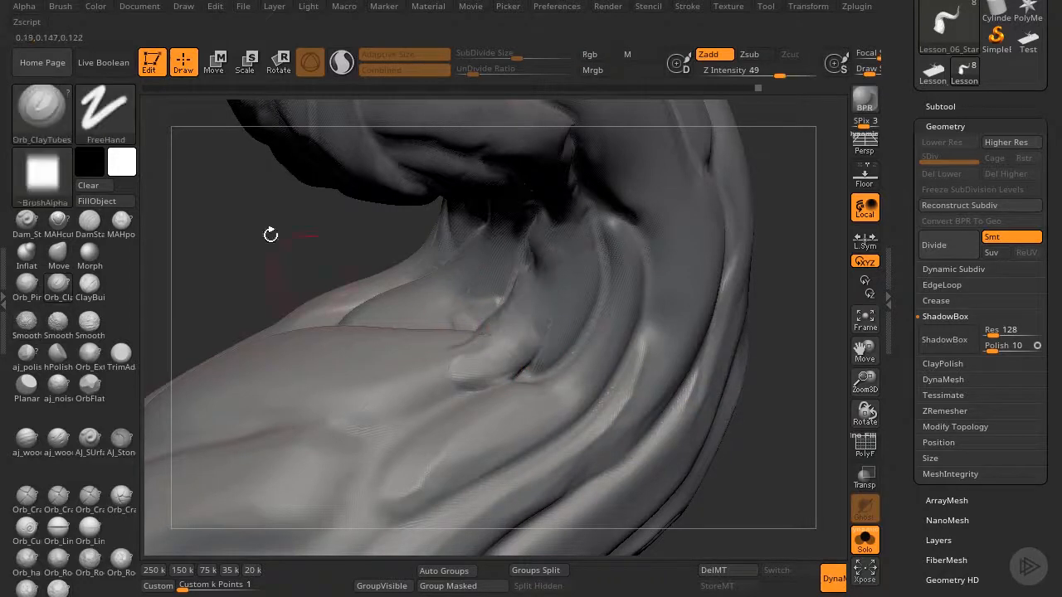
- Polish the filled area where the inner strand runs into the base with hPolish and blend it with SmoothPeaks
mouse_move(273, 233)
mouse_down()
mouse_move(841, 406)
mouse_move(758, 337)
mouse_move(750, 383)
mouse_up()
drag(861, 386, 148, 138)
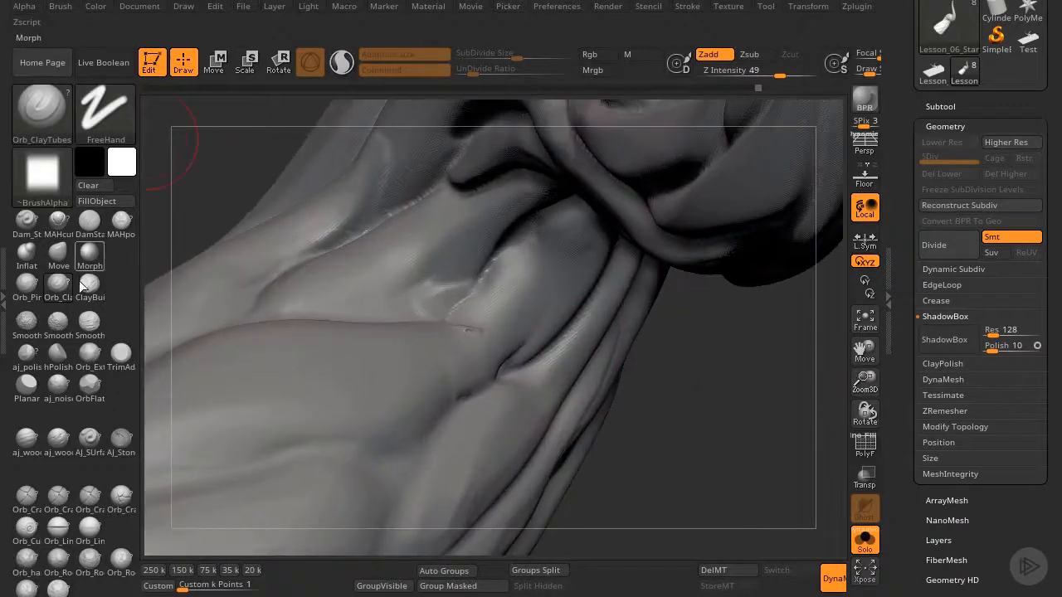
click(58, 357)
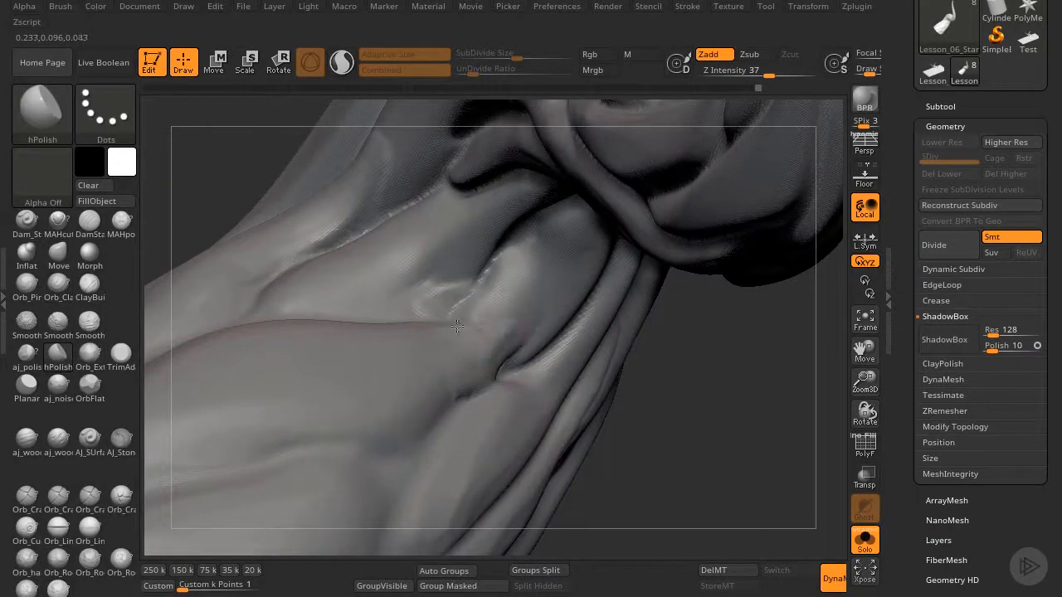
key(shift)
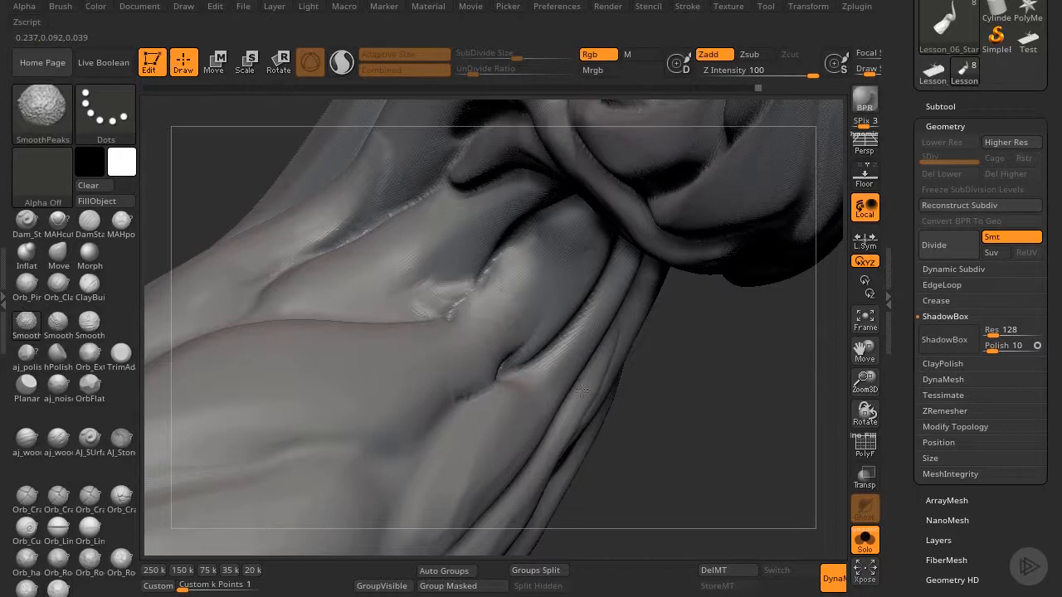
right_drag(582, 391, 603, 410)
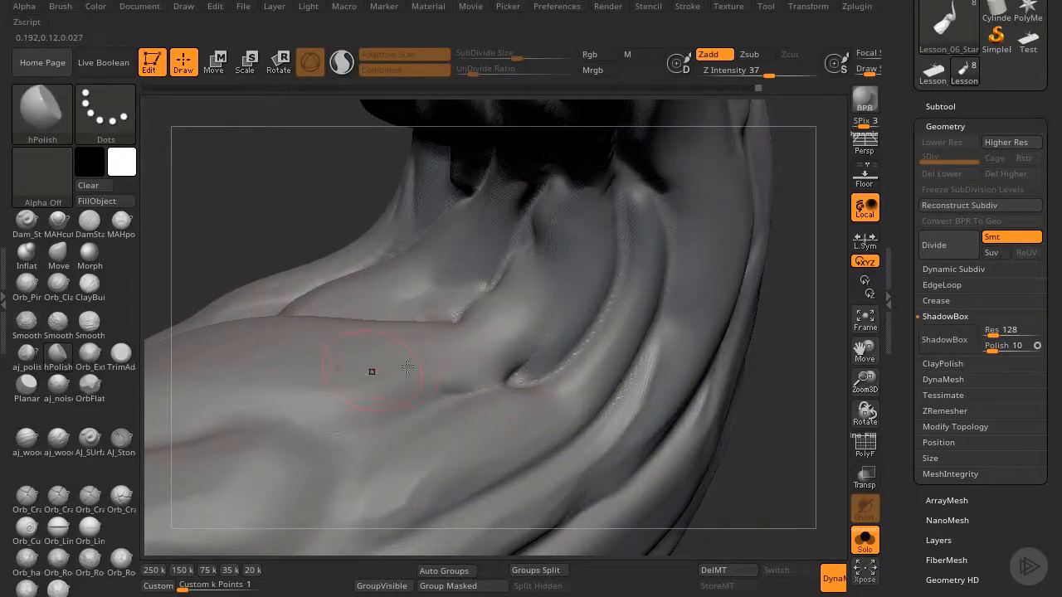
- Polish the upright strands rising from the base into the bend with hPolish and soften their lower ends with SmoothPeaks
drag(865, 412, 742, 373)
mouse_move(865, 382)
mouse_down()
mouse_move(689, 389)
mouse_move(529, 311)
mouse_move(450, 318)
mouse_move(293, 299)
mouse_up()
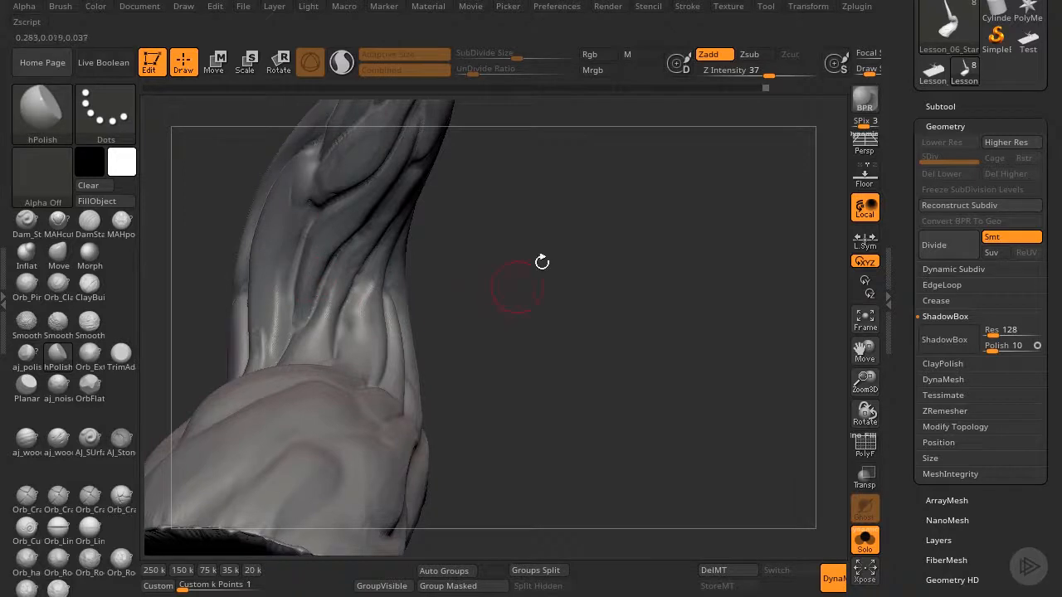
drag(542, 262, 341, 227)
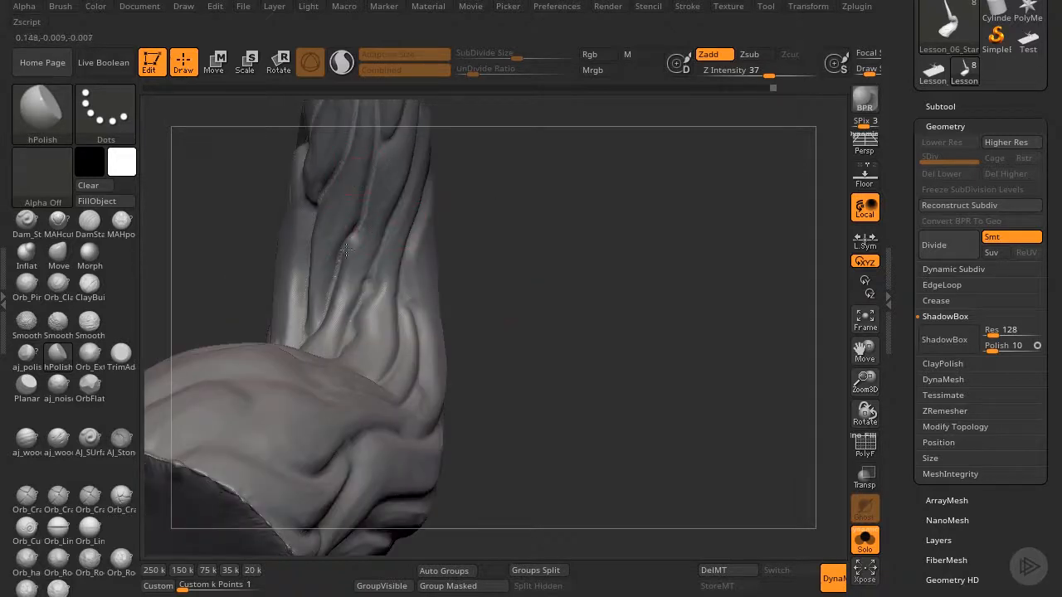
mouse_move(629, 356)
mouse_down()
mouse_move(600, 379)
mouse_move(303, 308)
mouse_up()
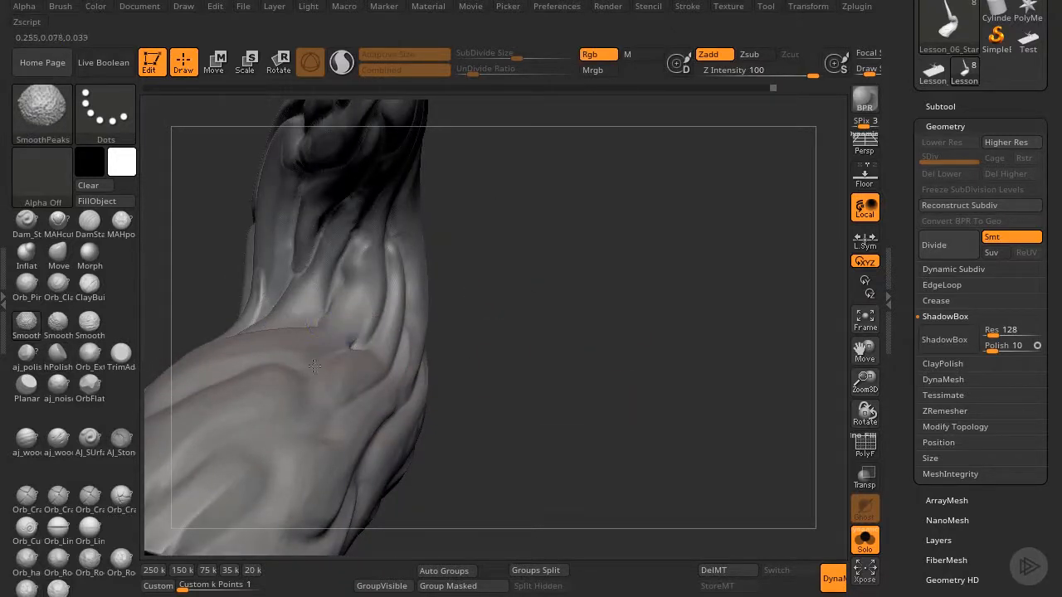
drag(315, 366, 333, 335)
- Smooth the seam at the foot of the inner strand and flatten the strand's face with hPolish
drag(864, 381, 818, 441)
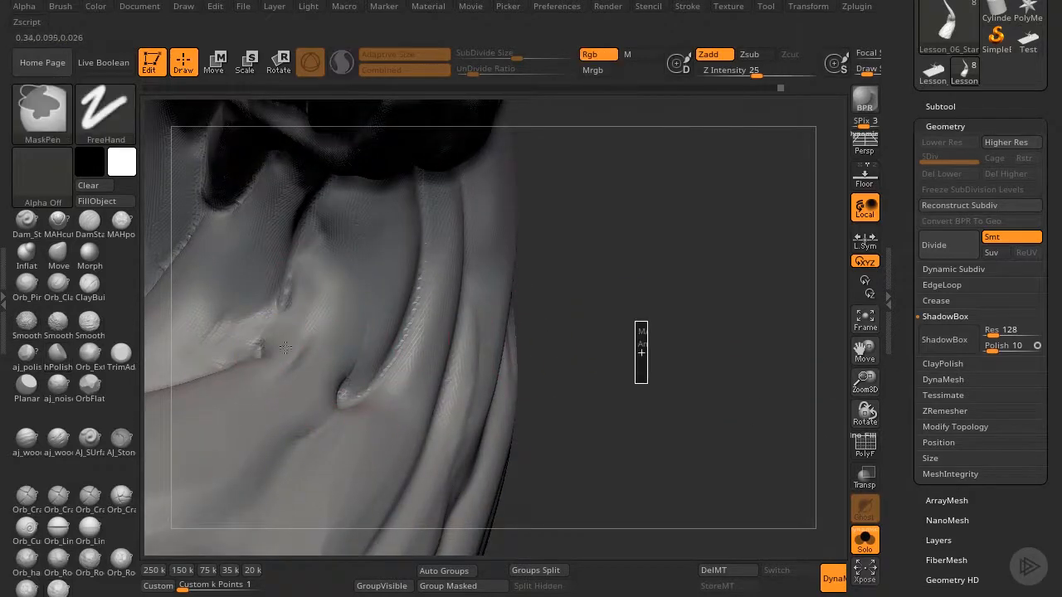
drag(670, 342, 738, 415)
shift+drag(251, 365, 171, 341)
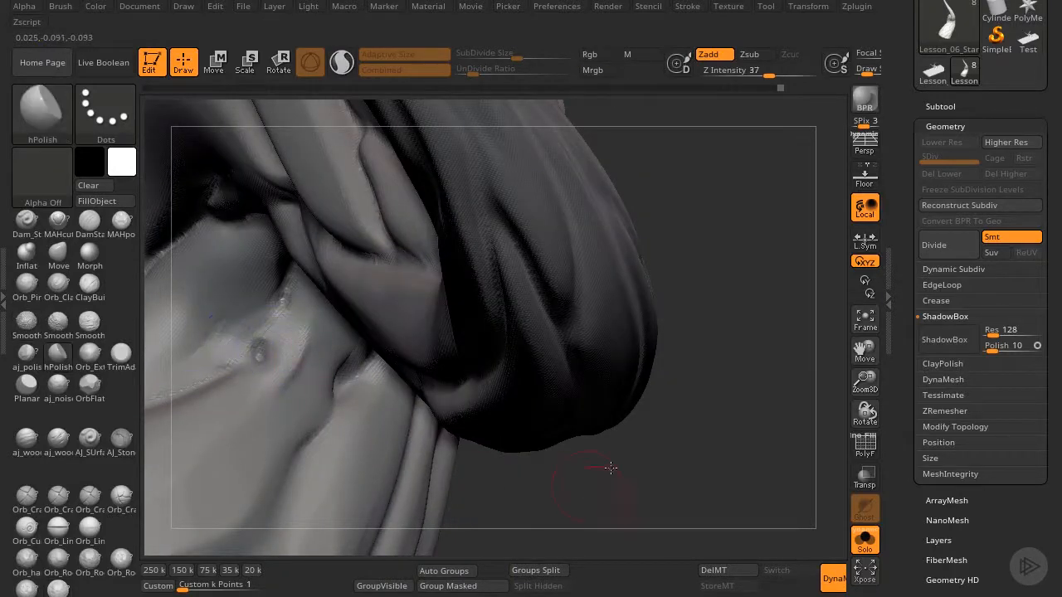
drag(609, 468, 498, 398)
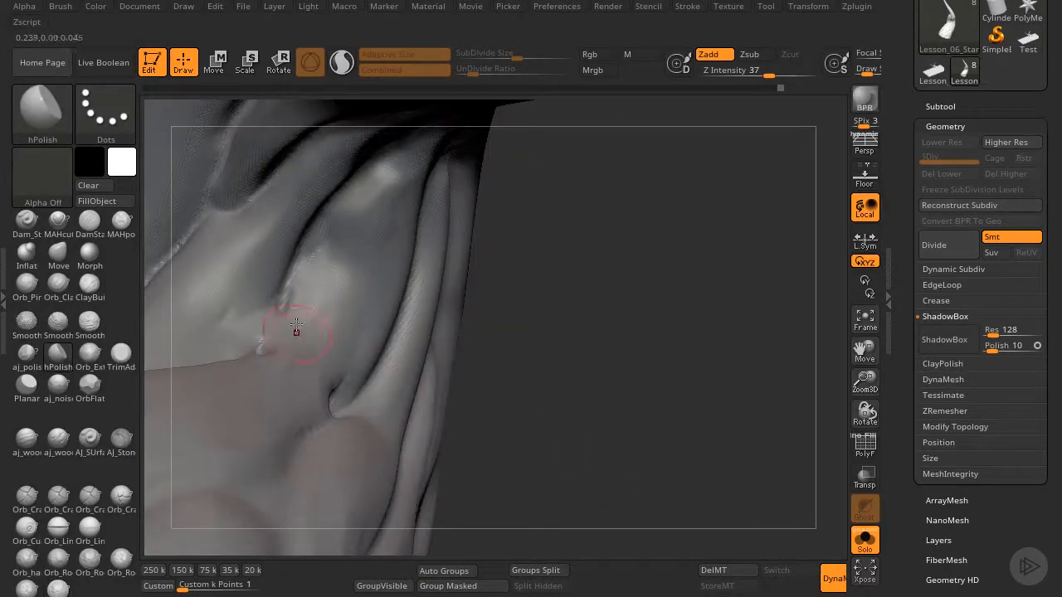
drag(296, 324, 320, 360)
drag(384, 194, 361, 230)
drag(582, 291, 664, 311)
mouse_move(365, 355)
mouse_down()
mouse_move(380, 357)
mouse_move(392, 223)
mouse_up()
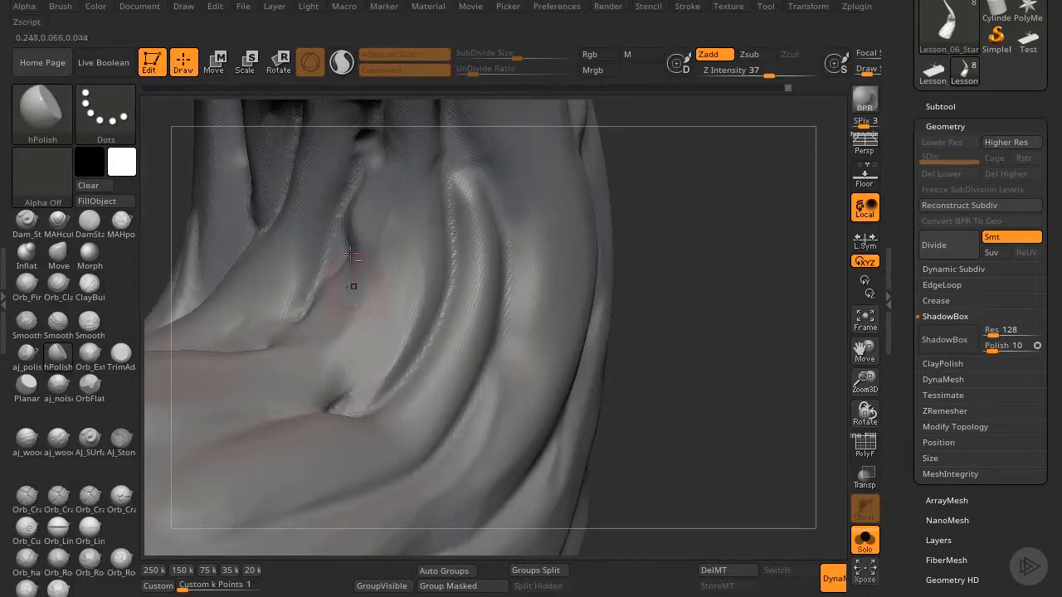
- Polish away the notch along the inner strand with hPolish and soften the deep pit at its foot with SmoothValleys
drag(351, 254, 346, 251)
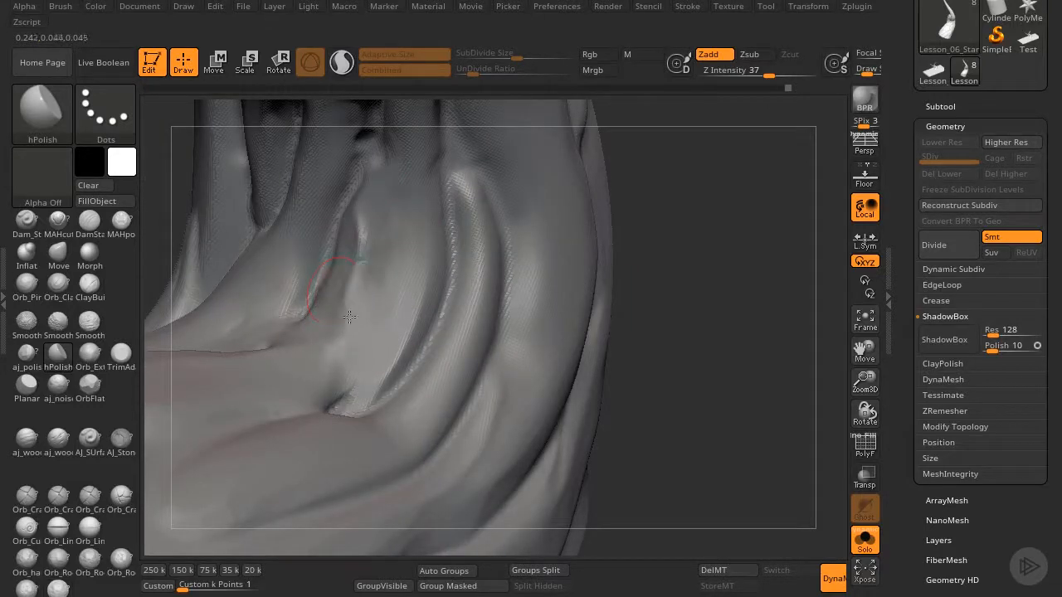
key(shift)
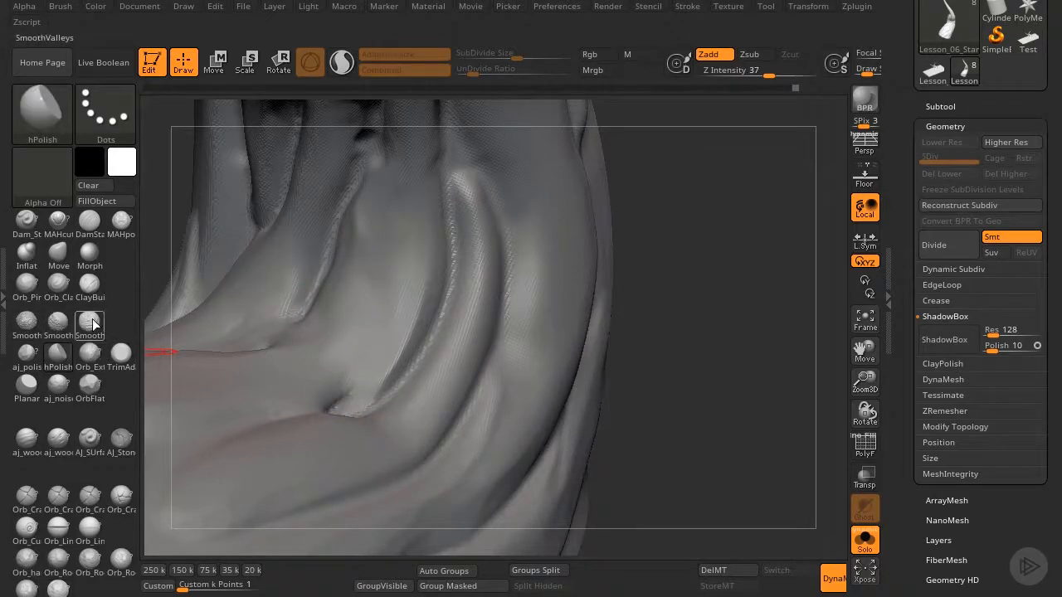
click(89, 323)
key(shift)
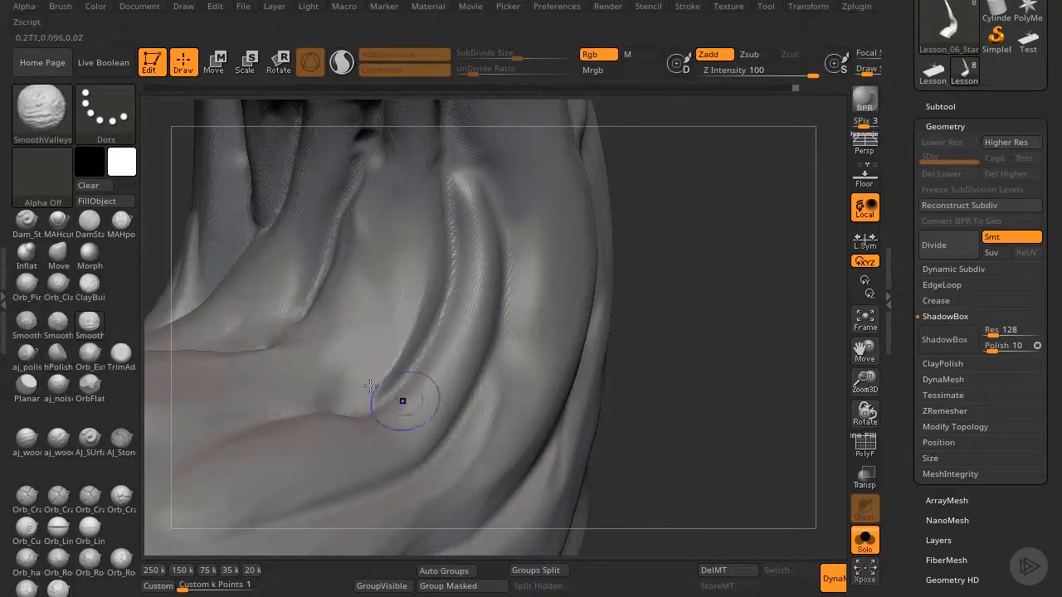
- Set SmoothPeaks as the smoothing brush and polish the broad face between the inner strands with hPolish
click(27, 352)
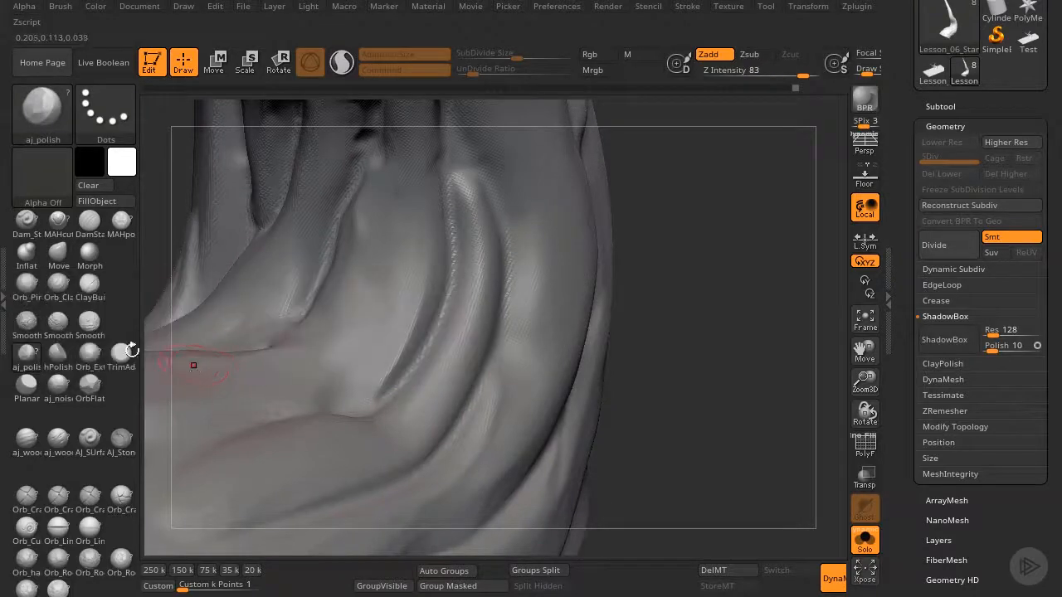
shift+click(121, 354)
click(38, 325)
key(shift)
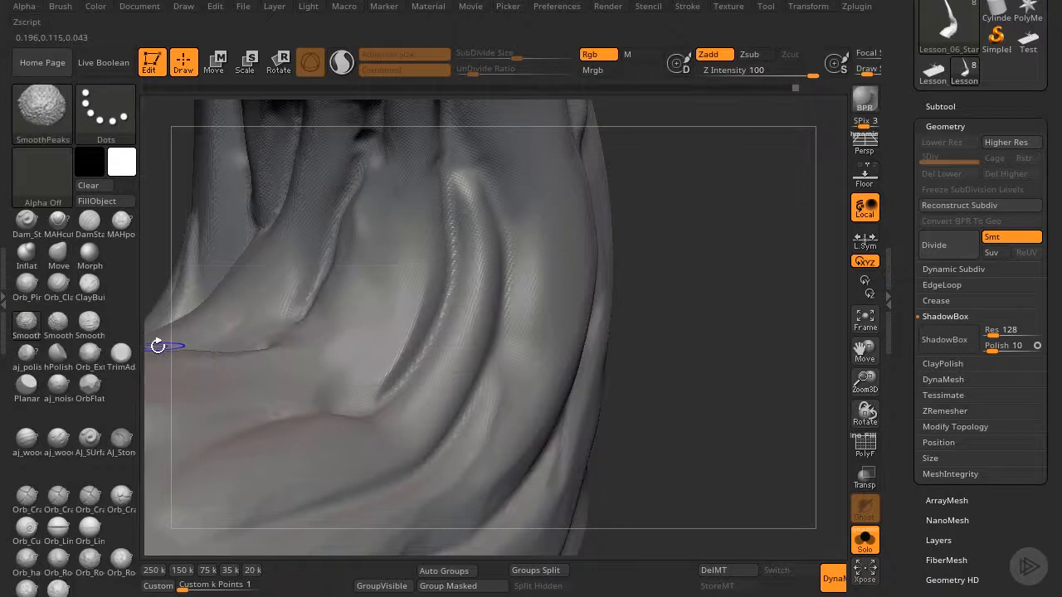
click(58, 355)
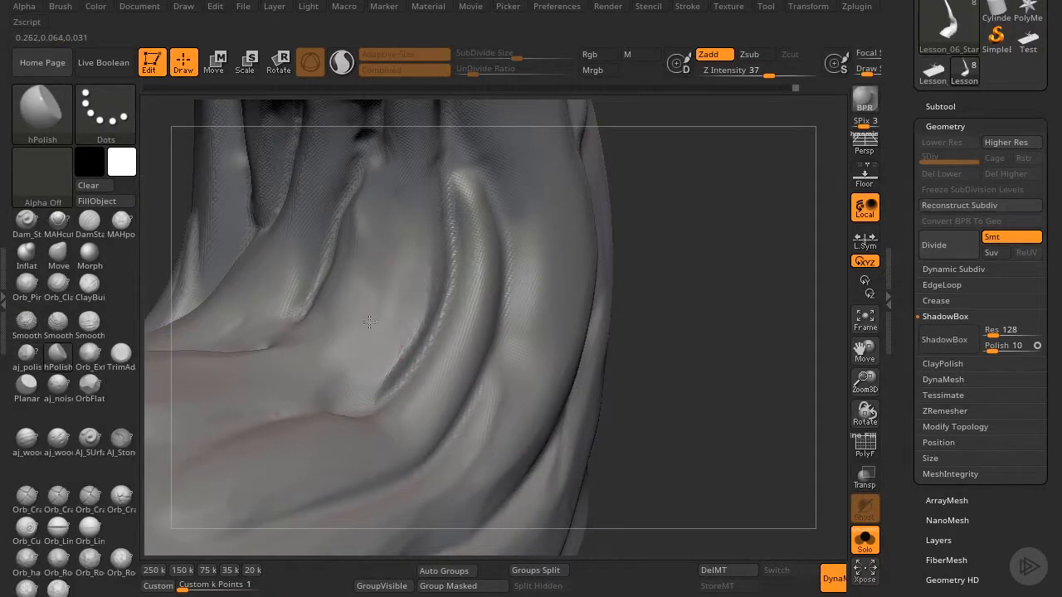
drag(322, 384, 300, 407)
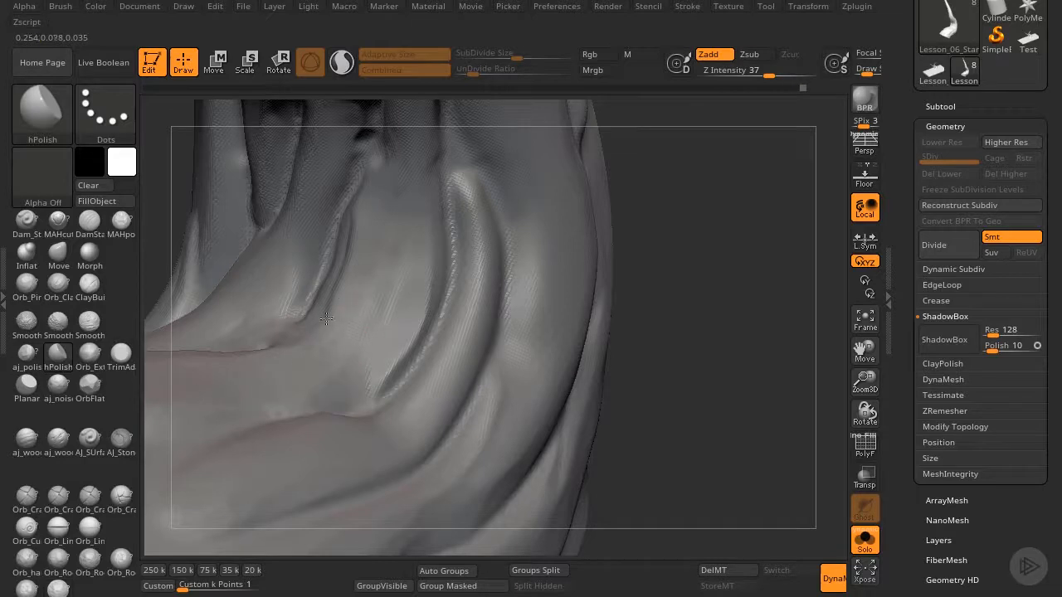
drag(326, 319, 352, 239)
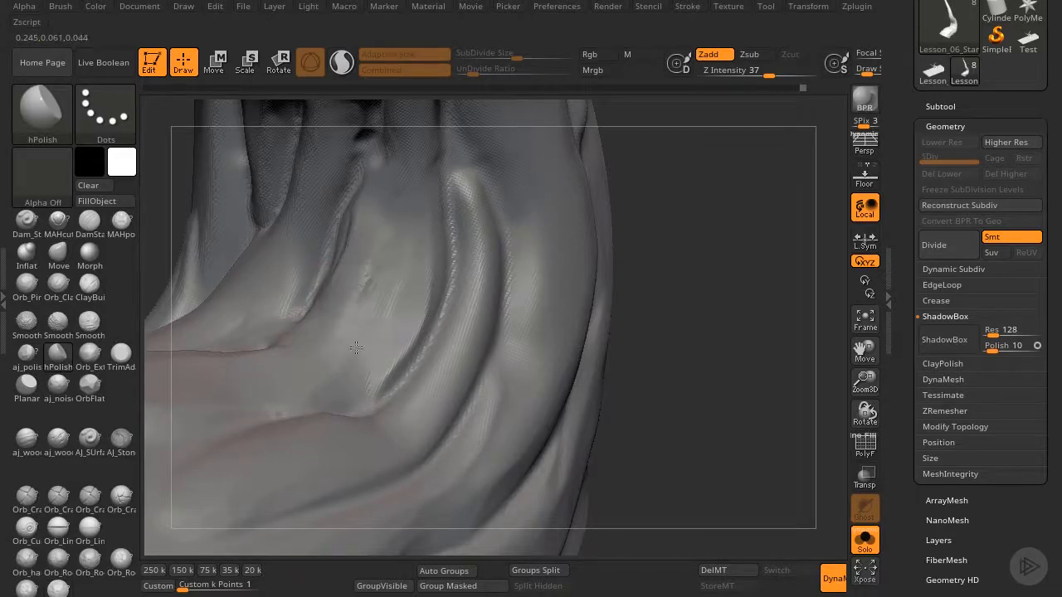
- Flatten the raised strand beside the broad face with hPolish and soften its foot at the base with SmoothPeaks
key(shift)
key(shift)
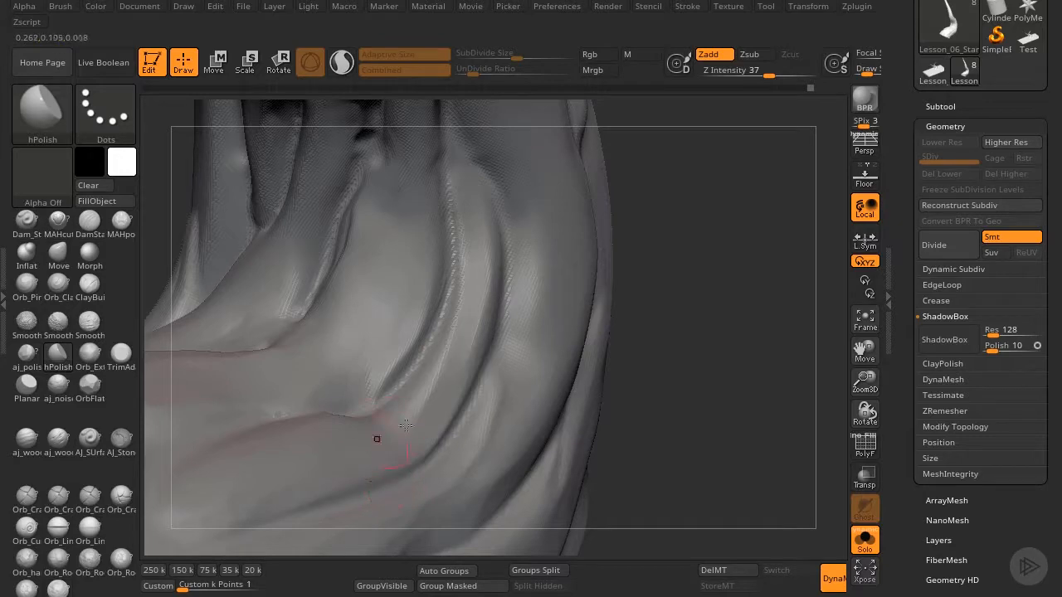
mouse_move(842, 377)
mouse_down()
mouse_move(913, 260)
mouse_move(456, 337)
mouse_up()
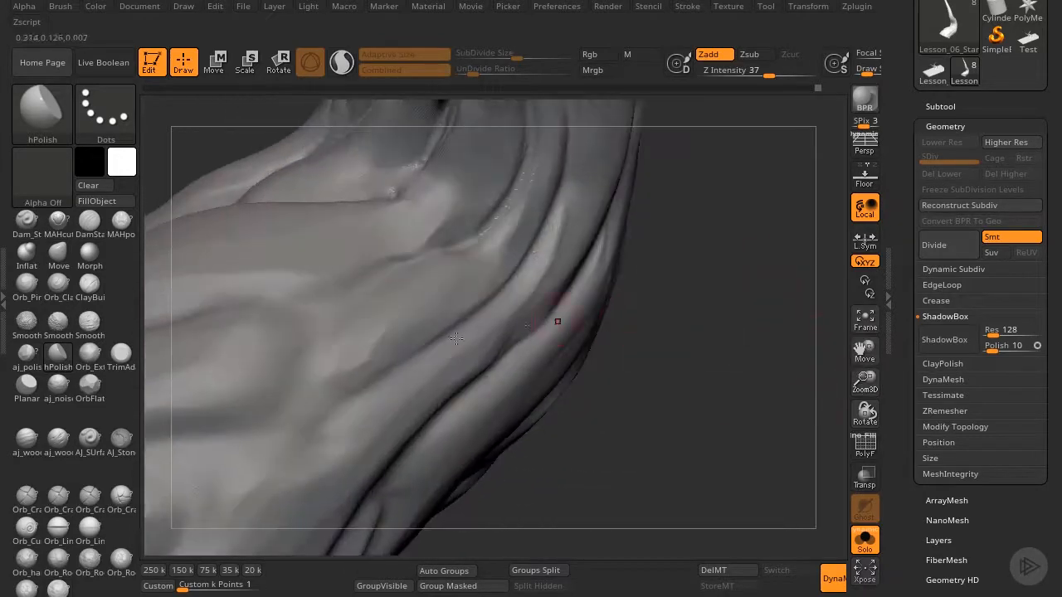
key(shift)
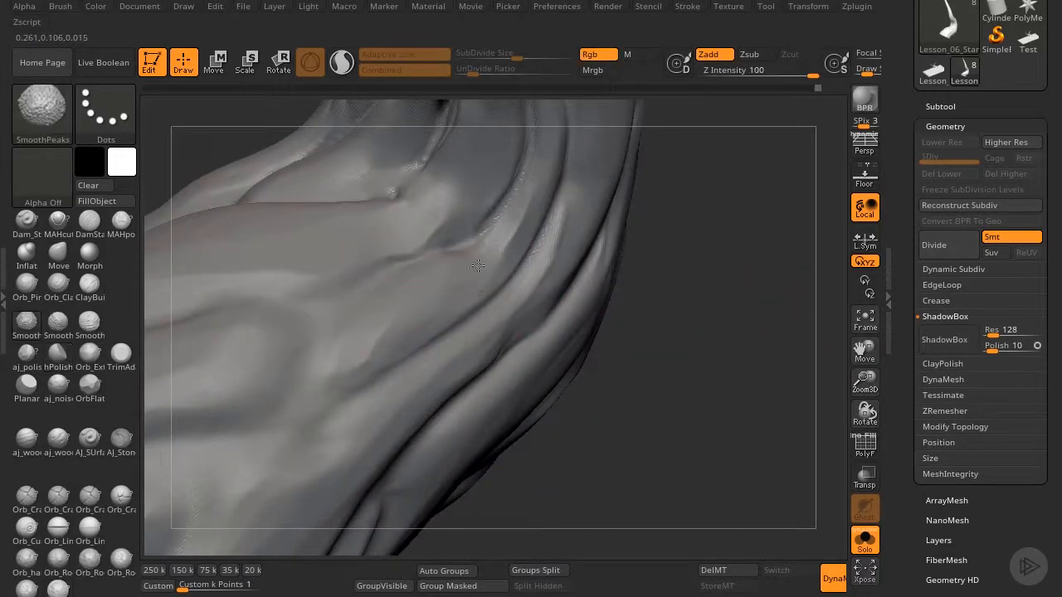
- Polish the strands running through the trunk's lower bend with hPolish and soften the ridges between them with SmoothPeaks
drag(680, 378, 780, 349)
mouse_move(865, 380)
mouse_down()
mouse_move(745, 332)
mouse_move(710, 277)
mouse_move(831, 359)
mouse_move(913, 431)
mouse_up()
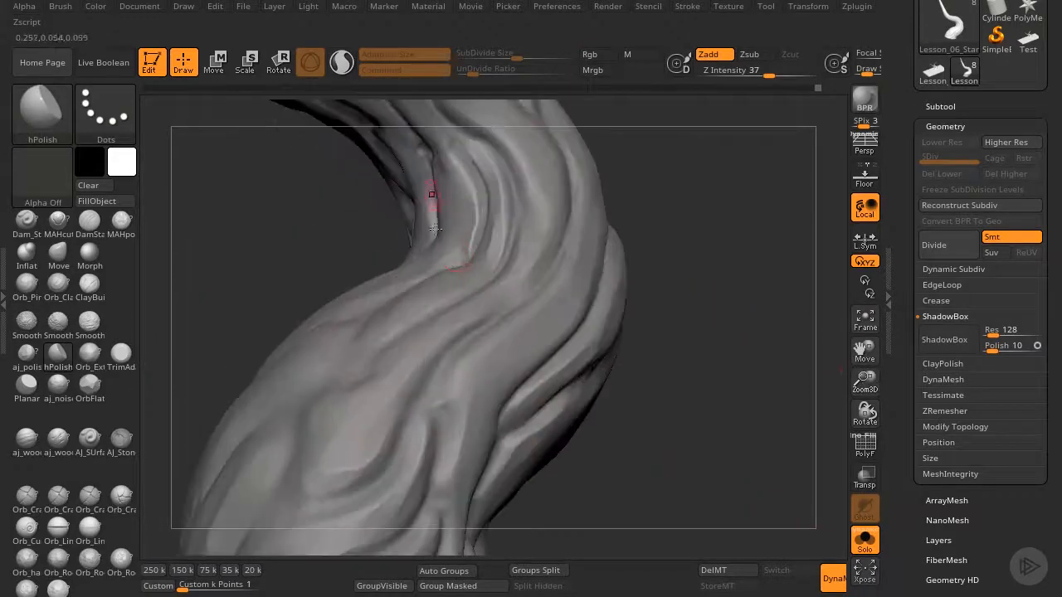
mouse_move(521, 282)
shift+mouse_down()
mouse_move(537, 257)
mouse_move(541, 180)
shift+mouse_up()
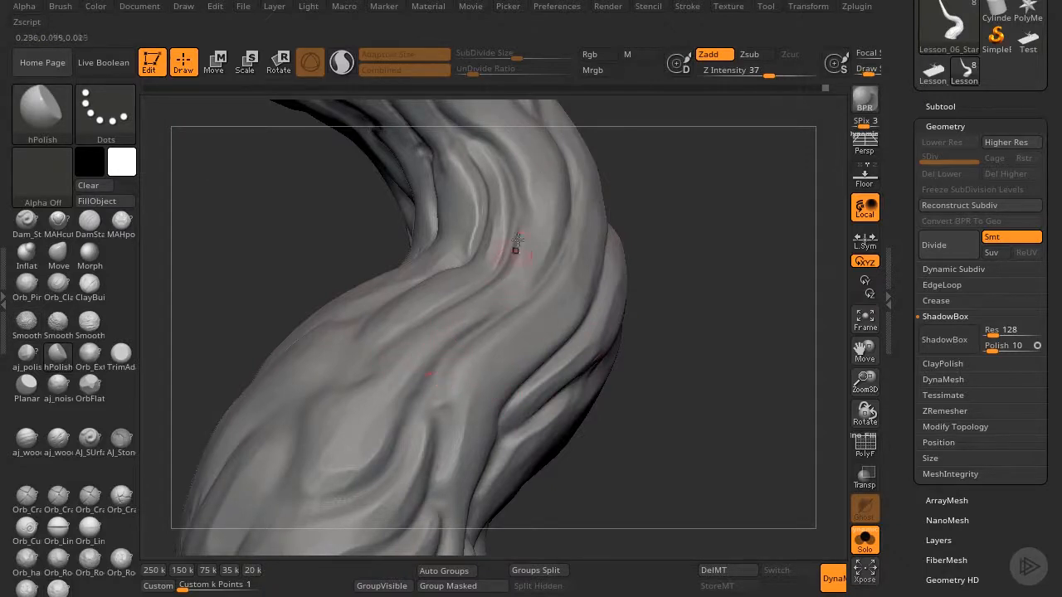
shift+drag(535, 197, 541, 243)
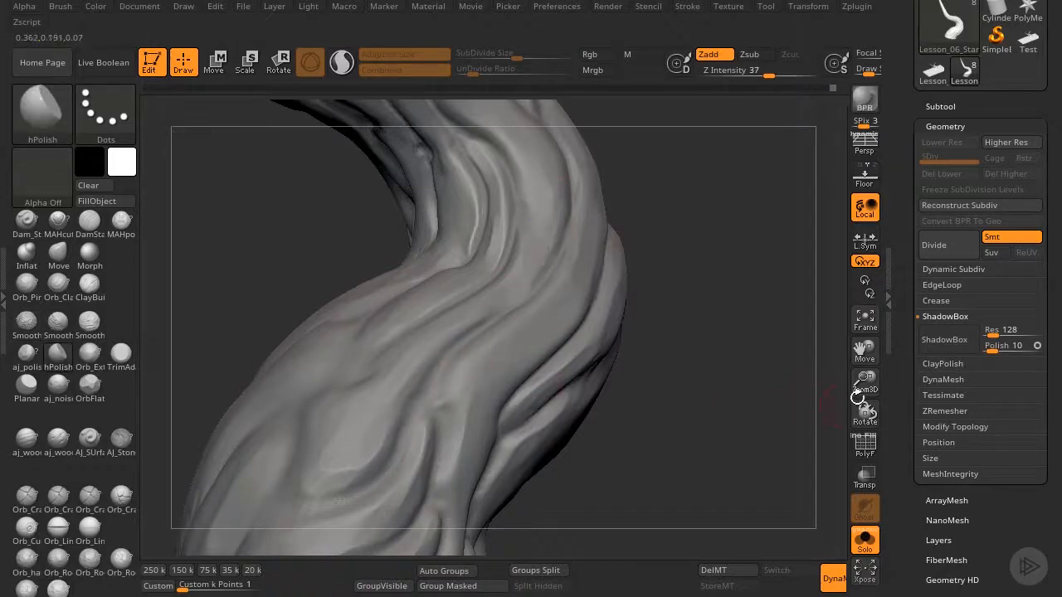
- Polish the lower edge of the long pointed plane on the trunk's upper bend with hPolish
drag(863, 383, 865, 448)
mouse_move(772, 395)
mouse_down()
mouse_move(708, 309)
mouse_move(740, 395)
mouse_move(780, 381)
mouse_up()
drag(868, 349, 846, 270)
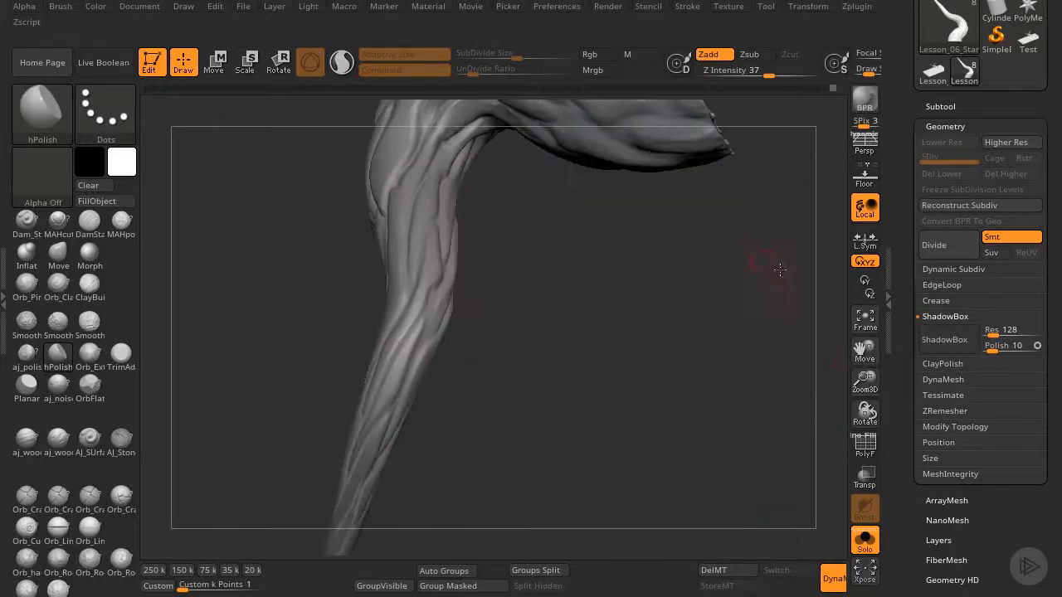
drag(864, 380, 866, 419)
drag(865, 353, 797, 363)
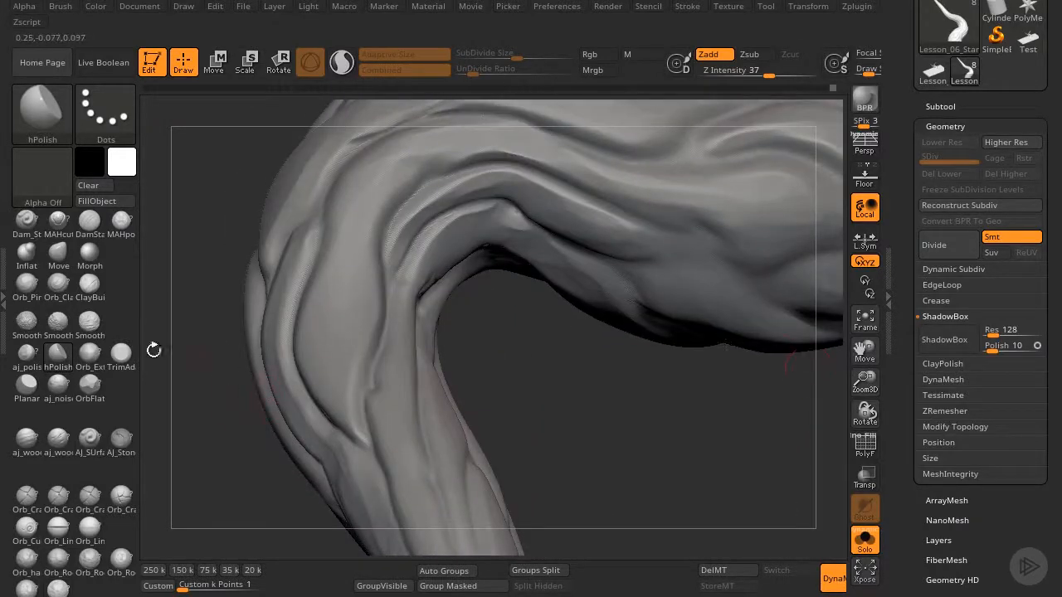
drag(153, 350, 325, 315)
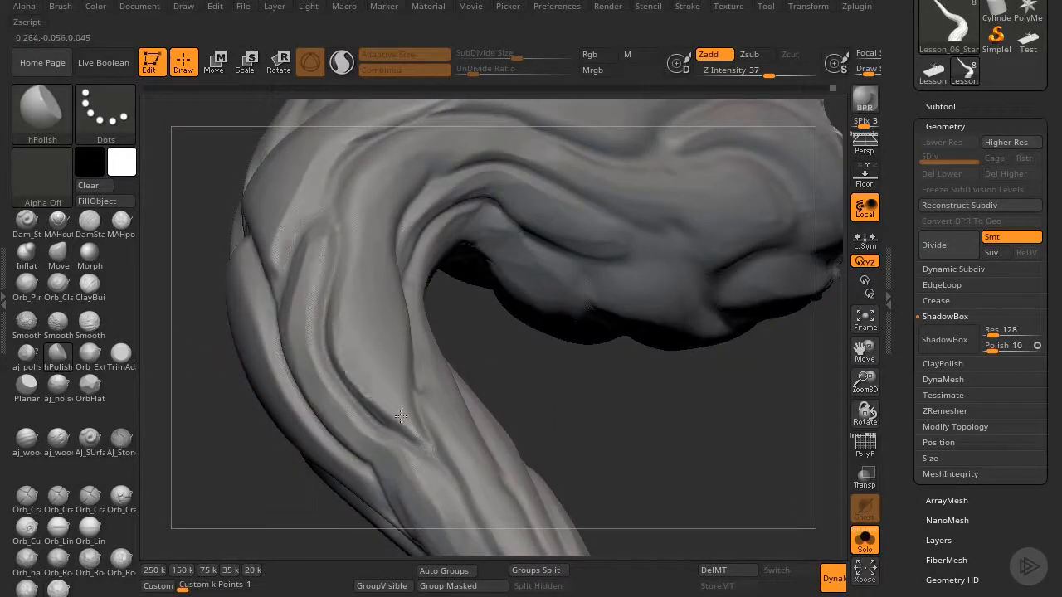
mouse_move(401, 416)
mouse_down()
mouse_move(415, 435)
mouse_move(403, 394)
mouse_up()
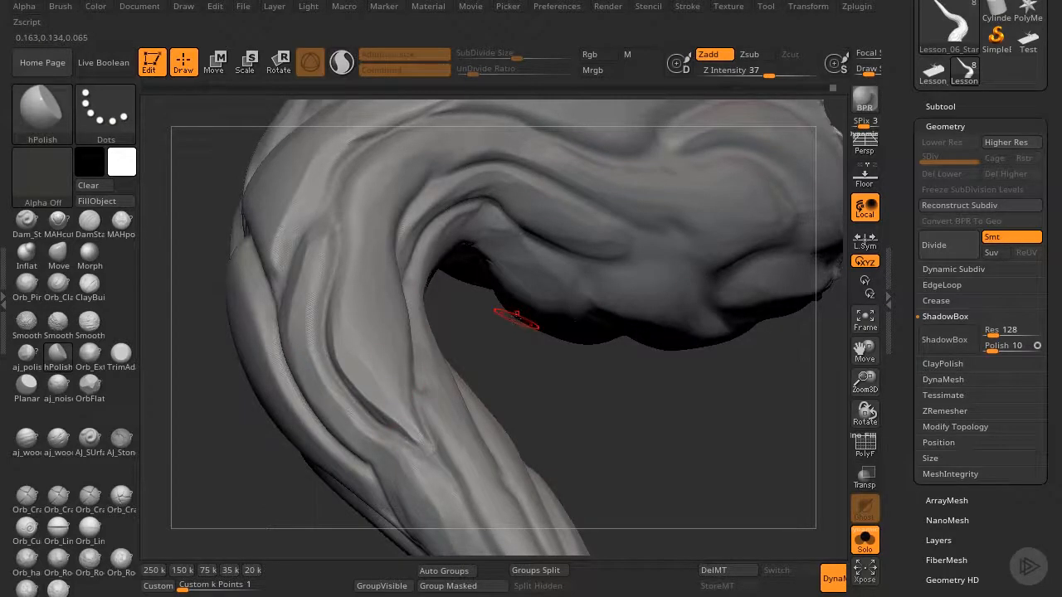